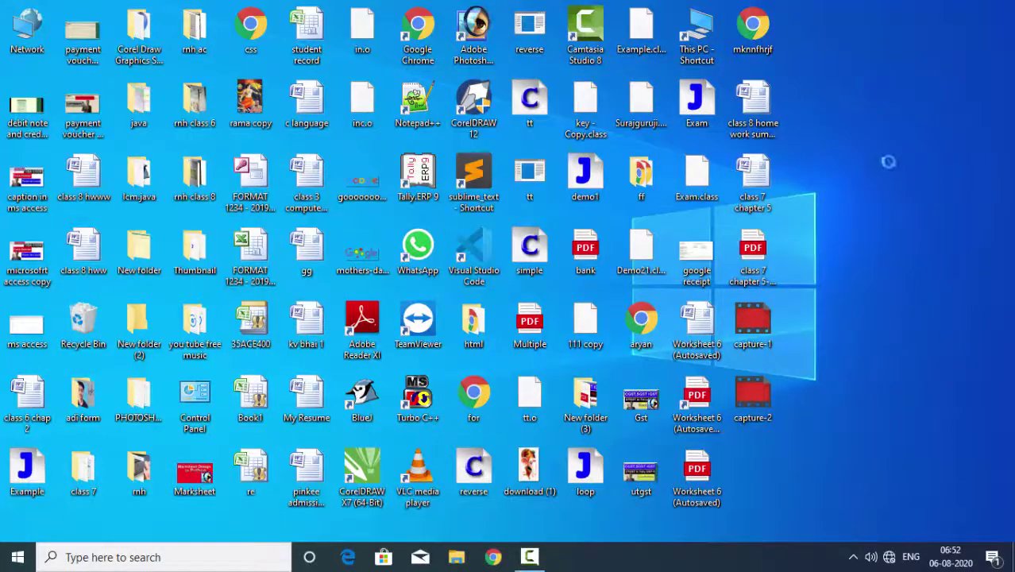
- Refresh the desktop, then launch Microsoft Office Access 2007 from the Start menu
right_click(883, 235)
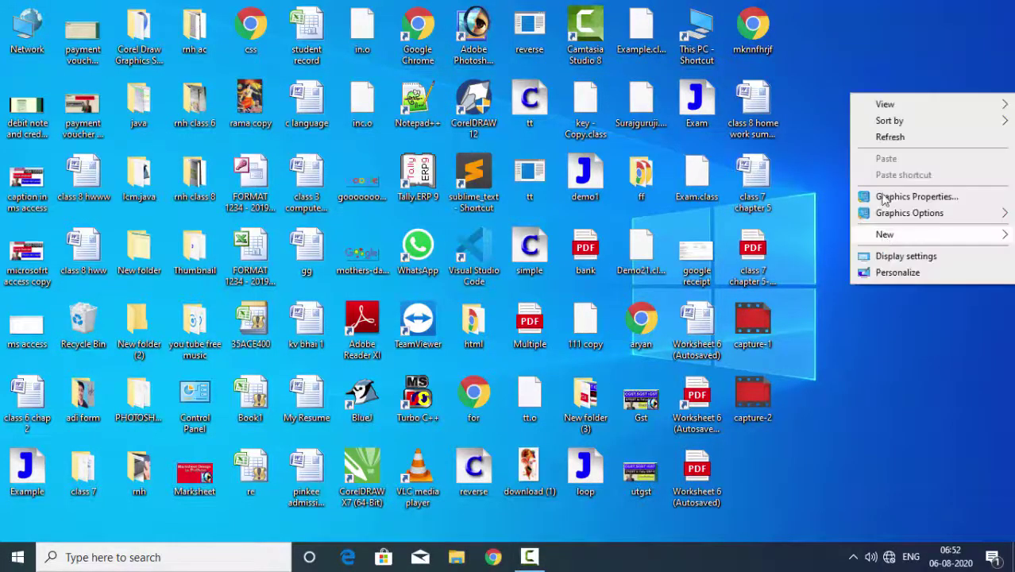
left_click(900, 139)
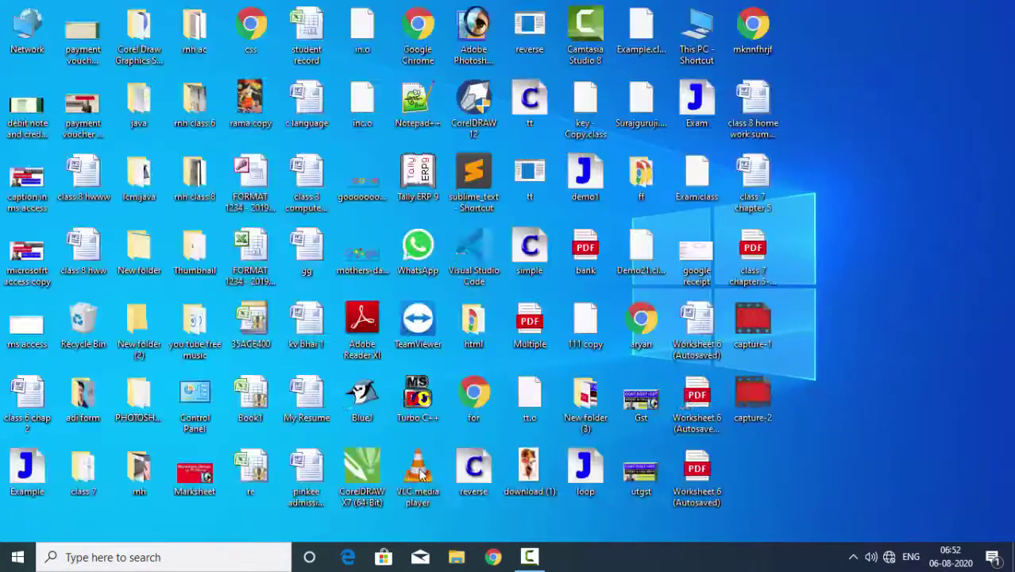
left_click(18, 556)
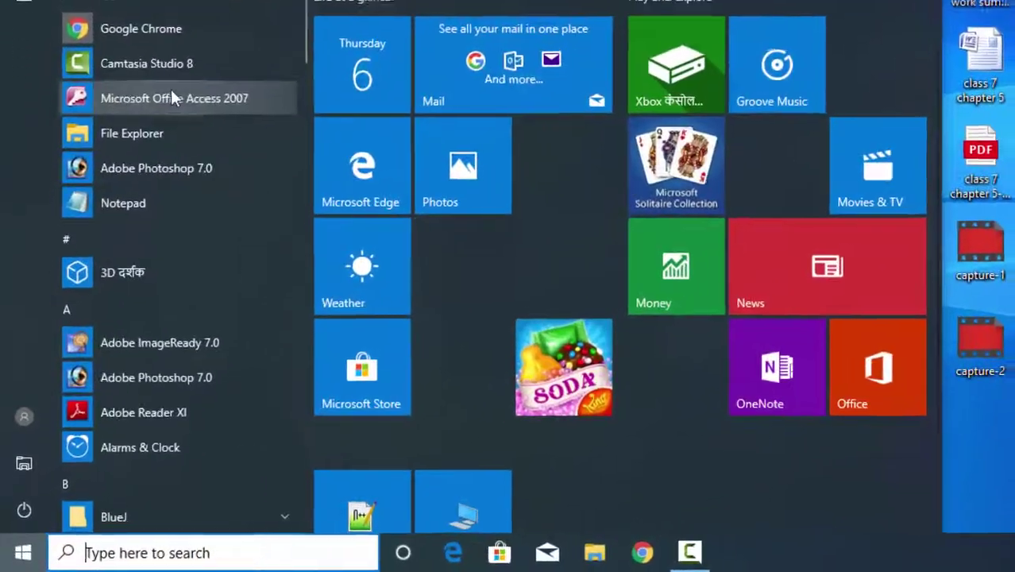
left_click(171, 94)
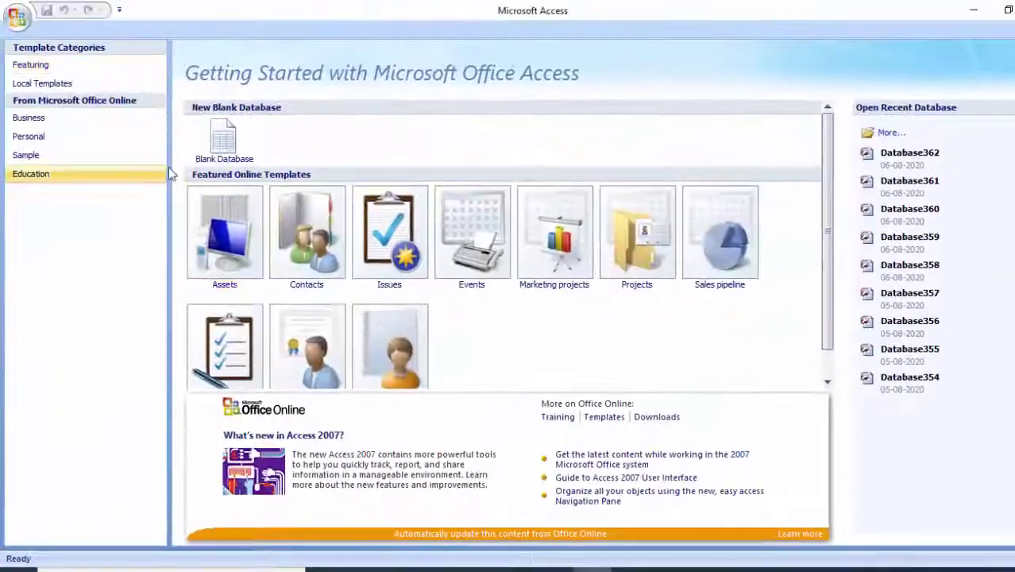
- Create a blank database and save its first table as 'Software' in Design view
left_click(220, 139)
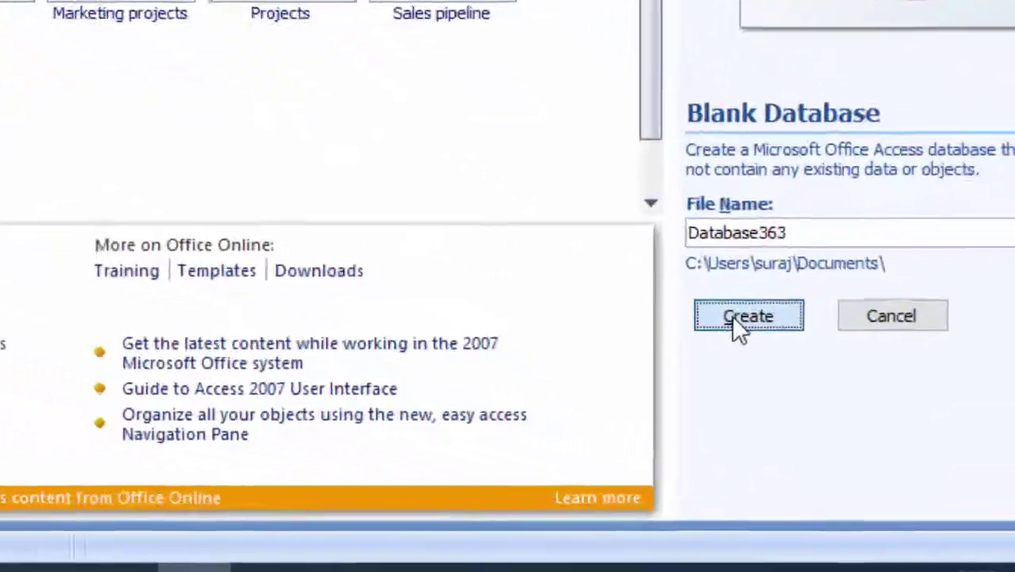
left_click(733, 318)
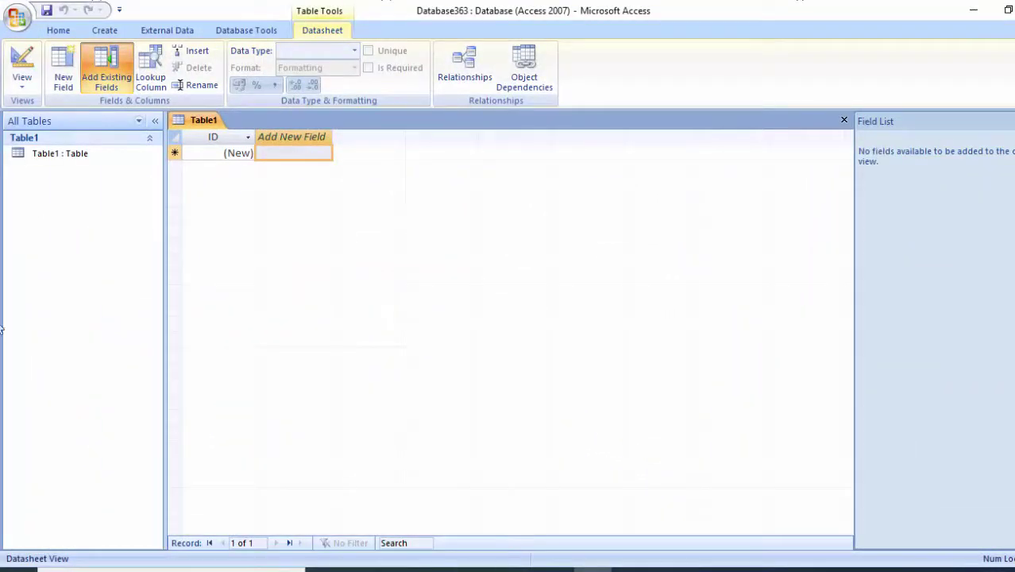
left_click(28, 59)
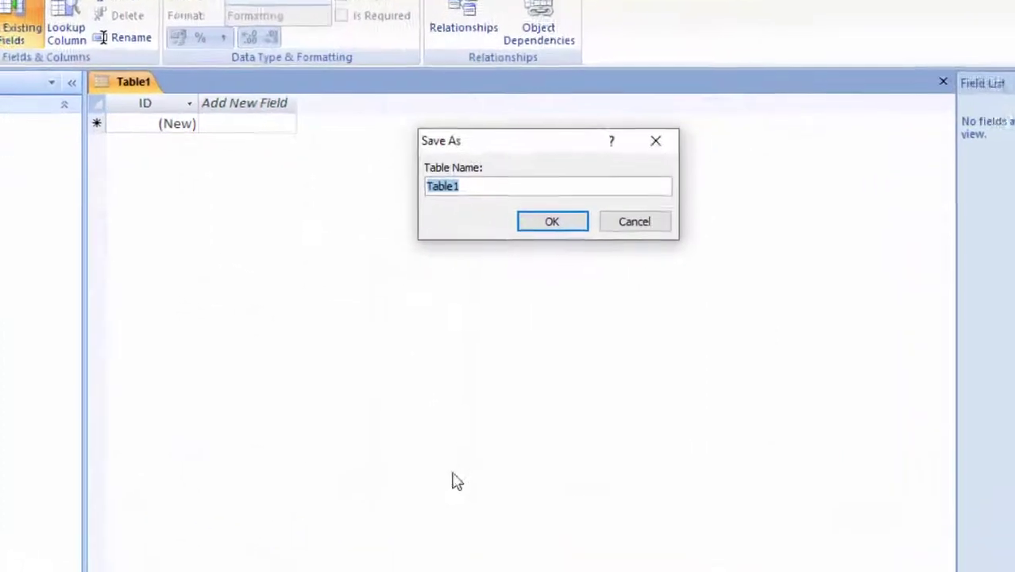
key("BackSpace")
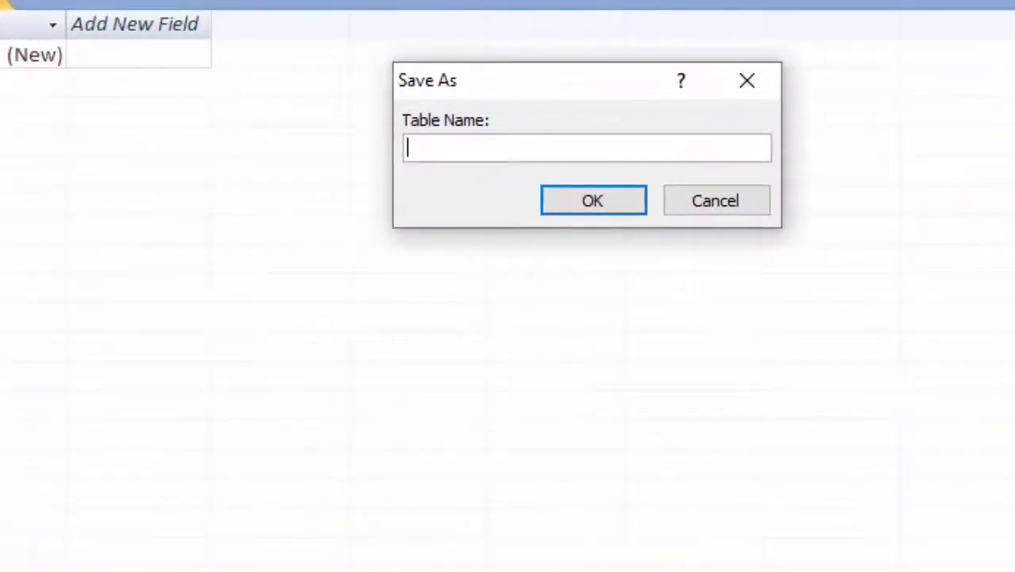
type("So")
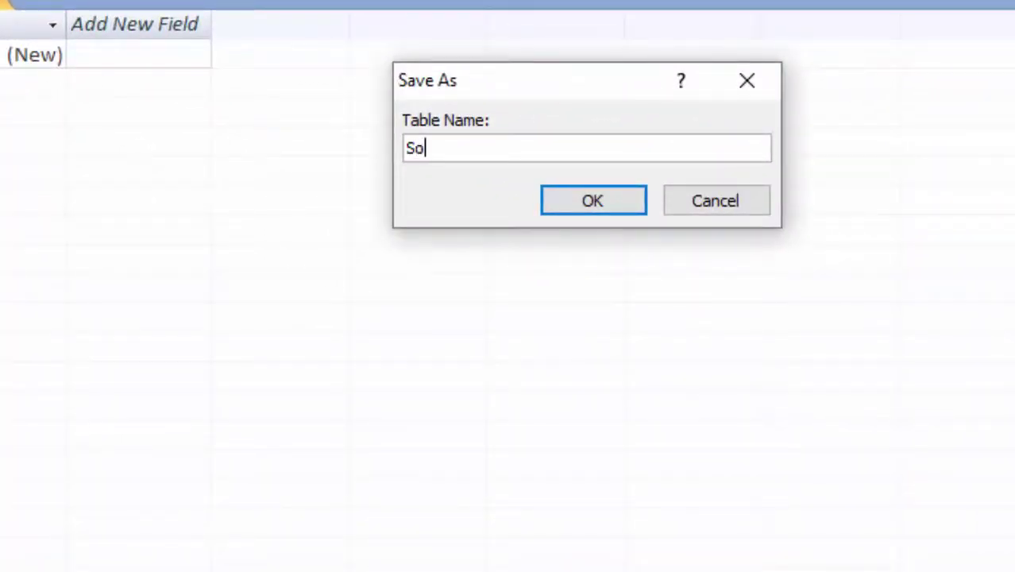
type("ftware")
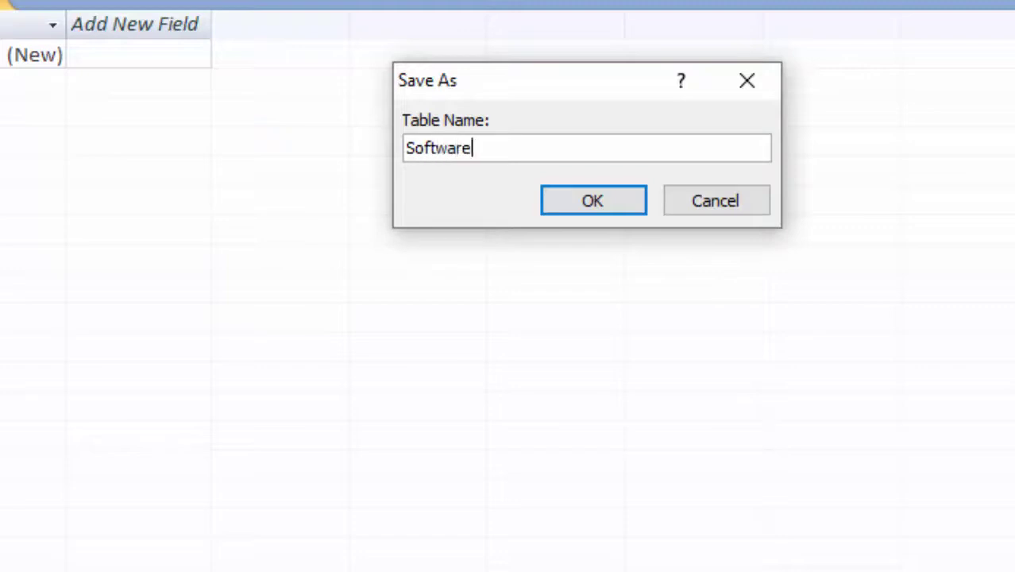
key("Return")
type("Cu")
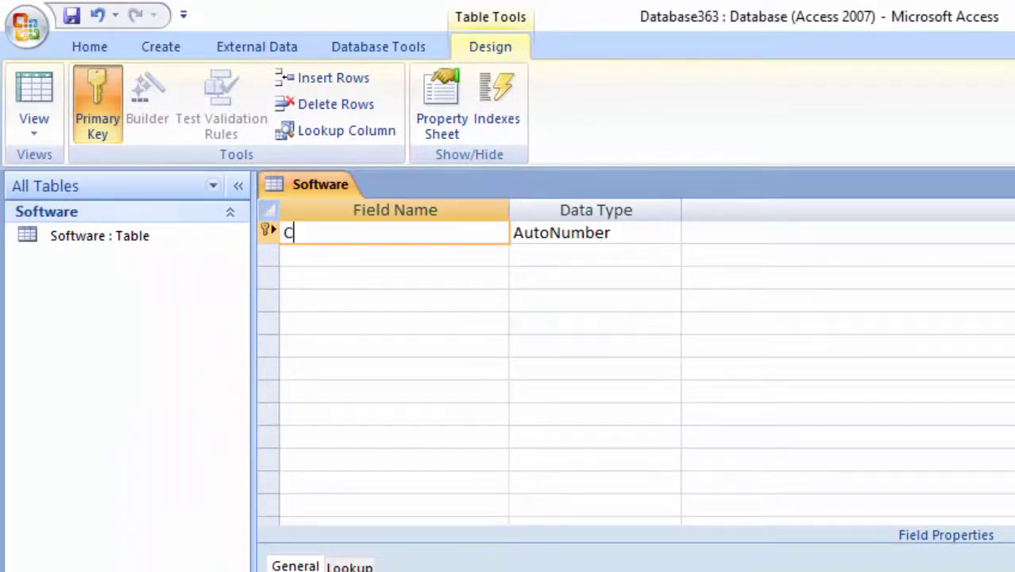
- Rename the first field to 'Customer id' and add a 'Customer name' field
type("sto")
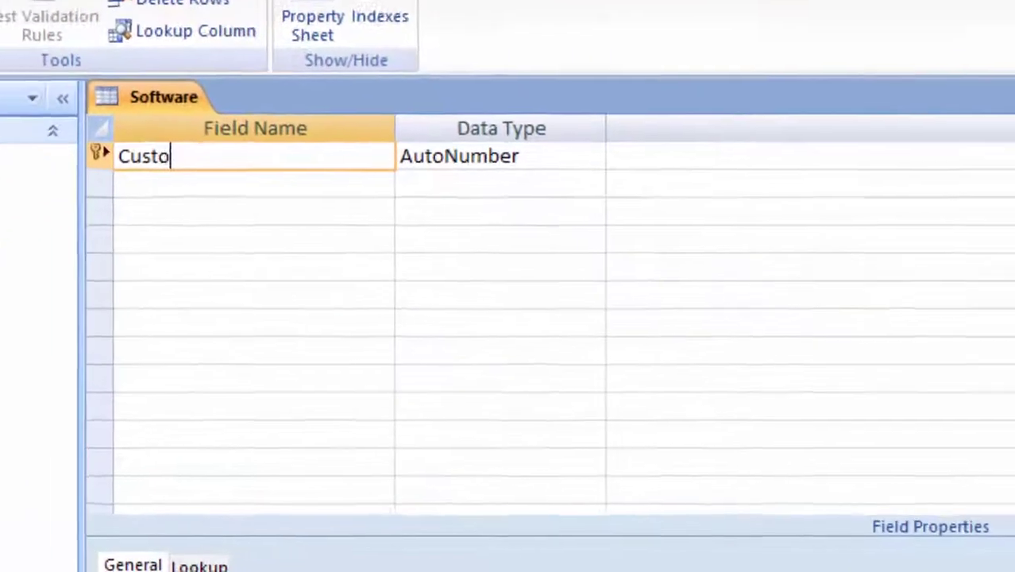
type("mer i")
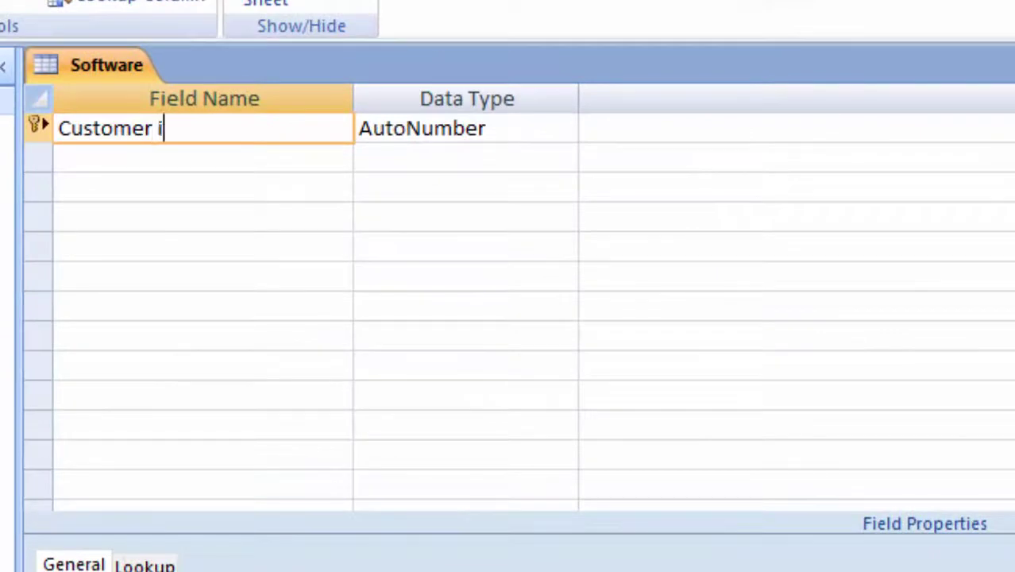
type("d")
key("Tab")
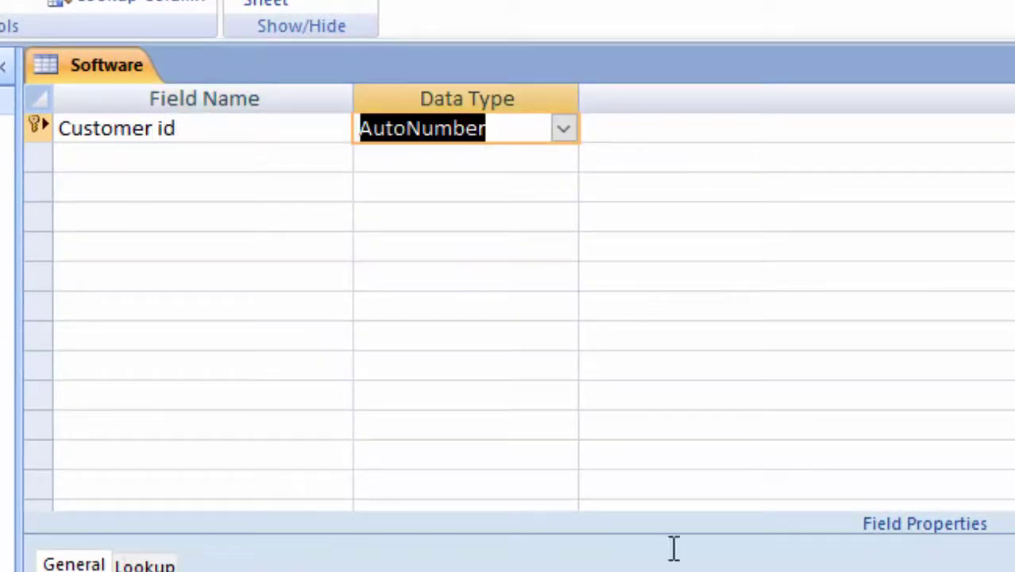
left_click(167, 157)
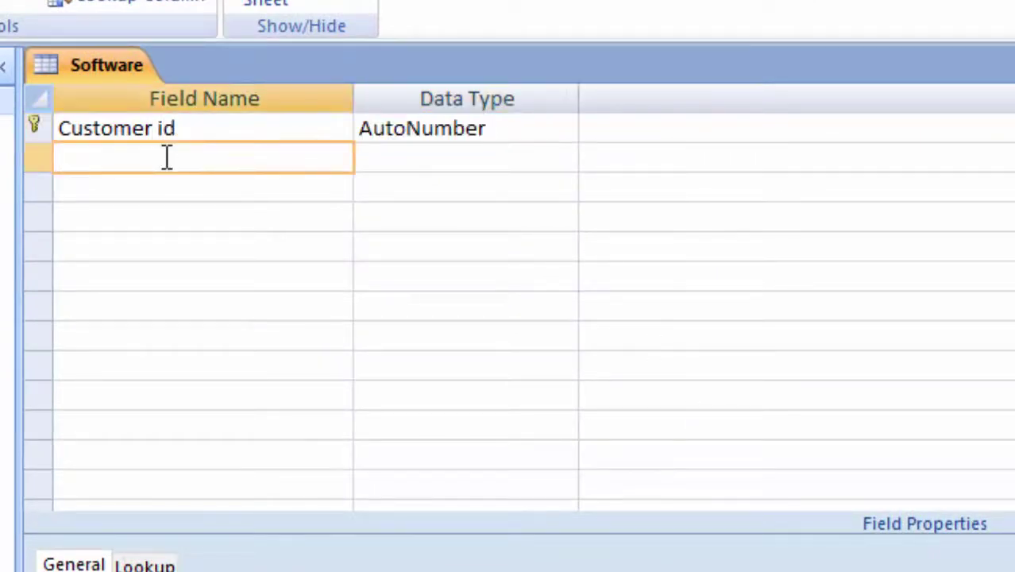
type("C")
type("ustom")
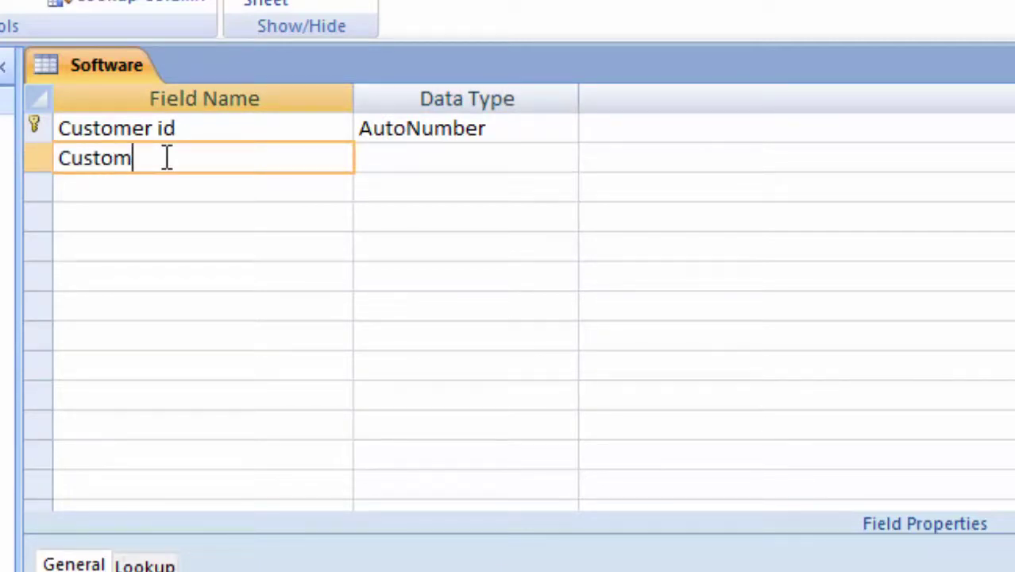
type("er na")
type("me")
key("Tab")
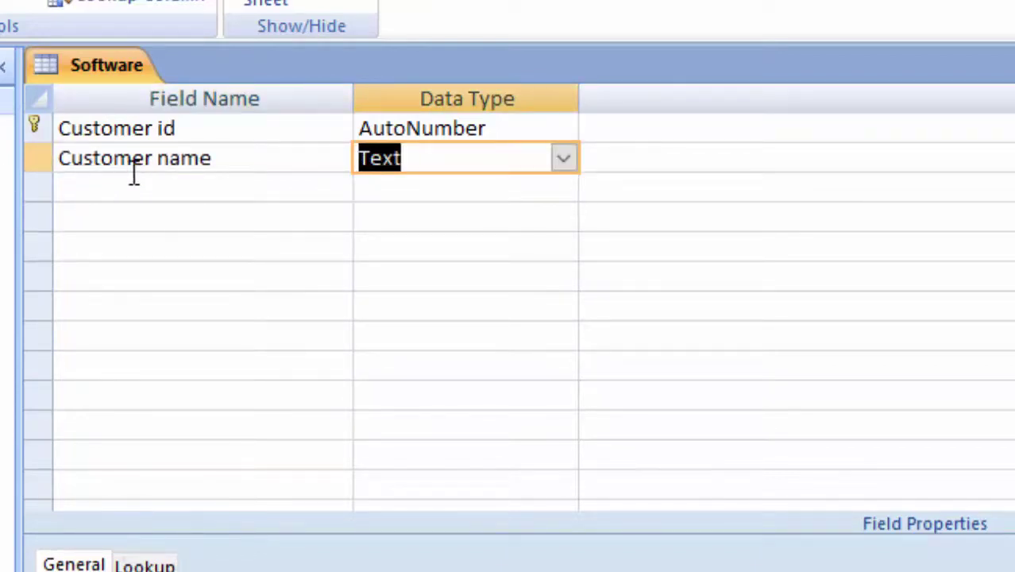
left_click(132, 168)
- Add City, State and Pin fields, each with the Text data type
left_click(127, 185)
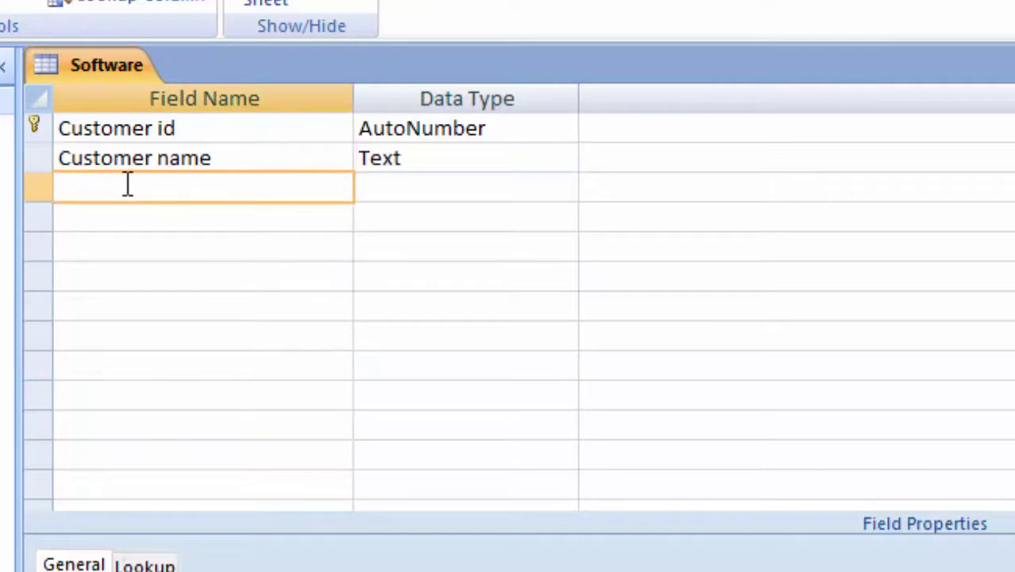
type("Ci")
type("ty")
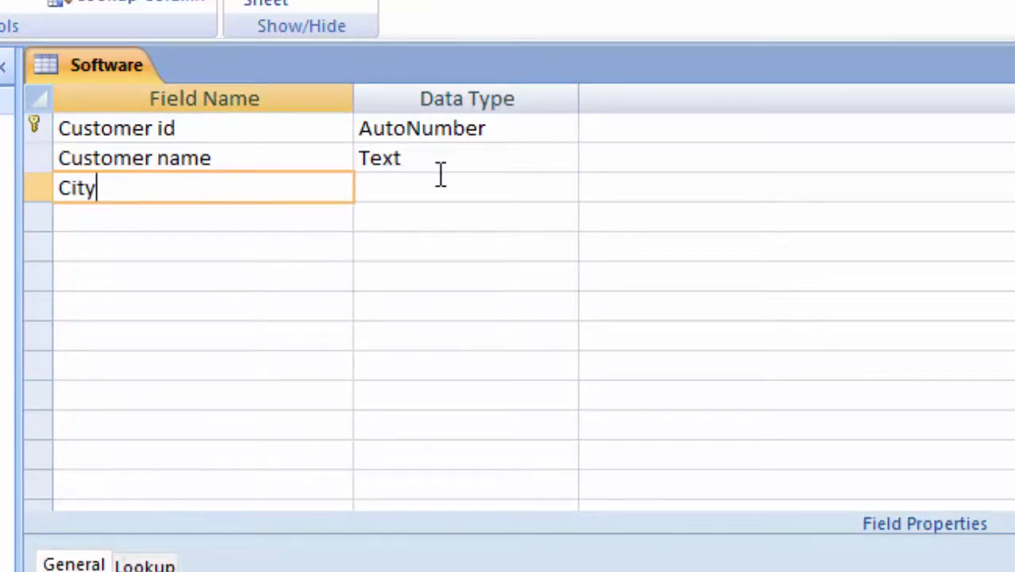
left_click(440, 176)
left_click(169, 214)
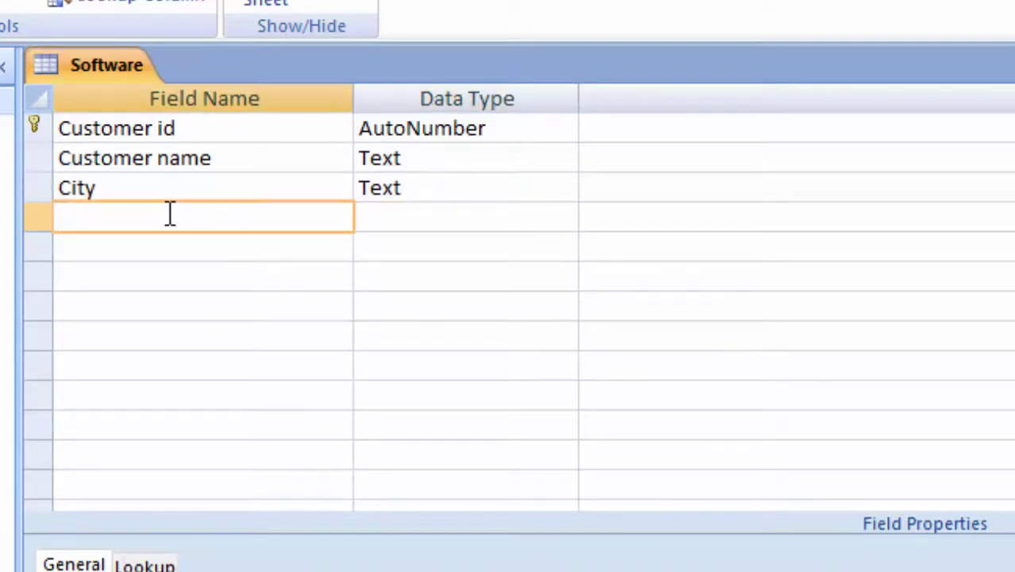
type("Stat")
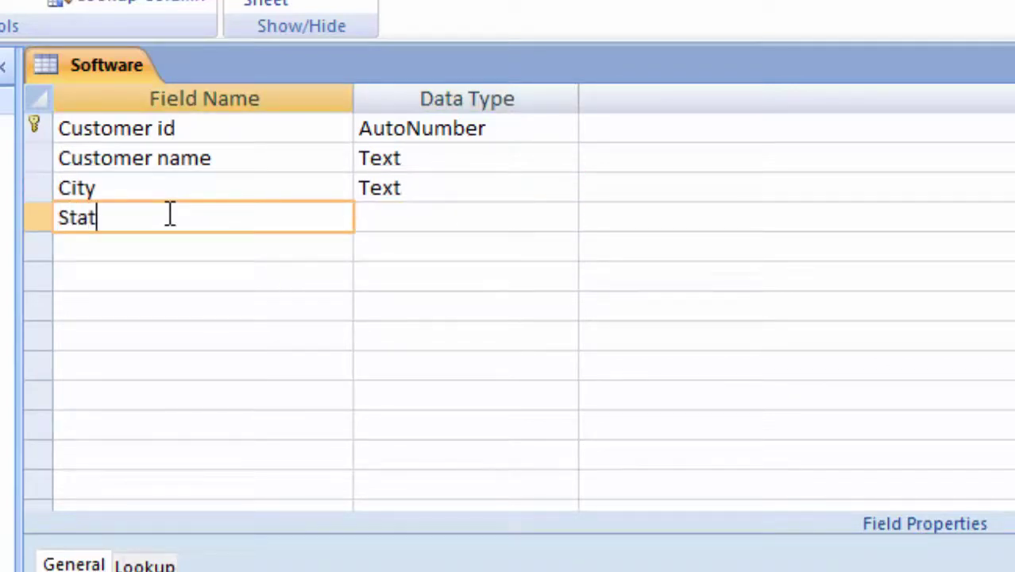
type("e")
left_click(440, 215)
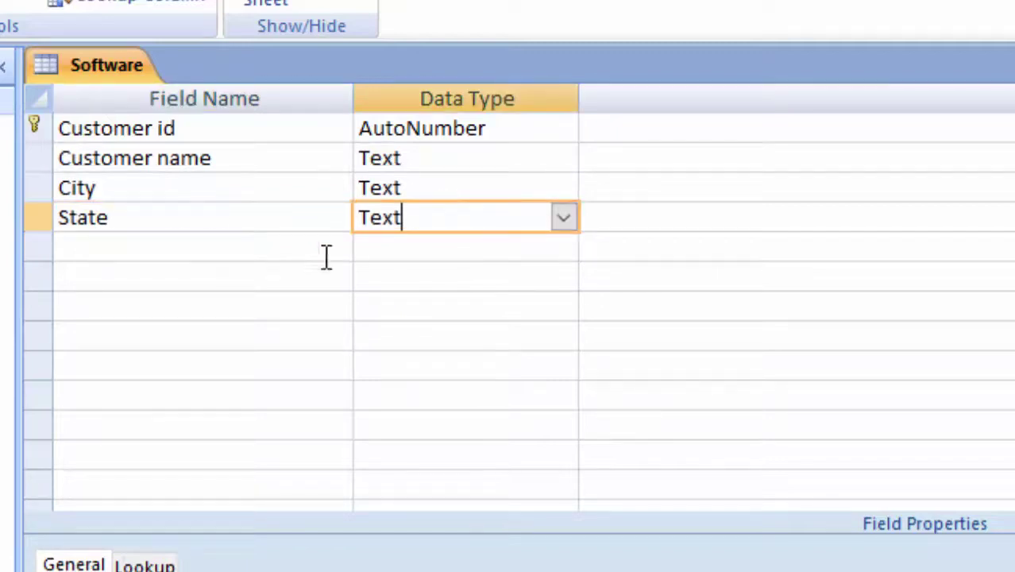
left_click(242, 249)
type("P")
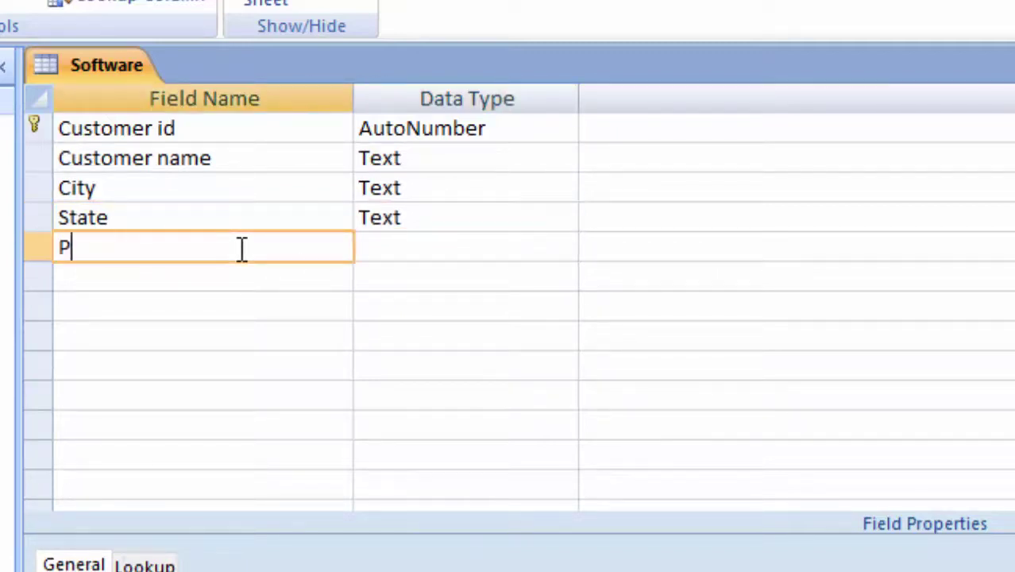
type("in")
key("Tab")
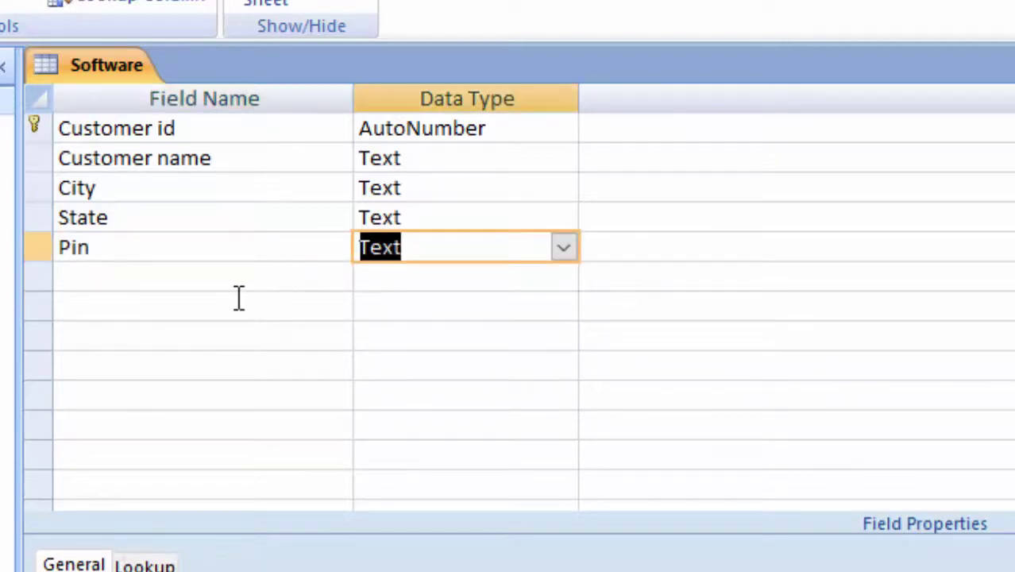
- Add a 'Product name' field below Pin
left_click(203, 279)
type("P")
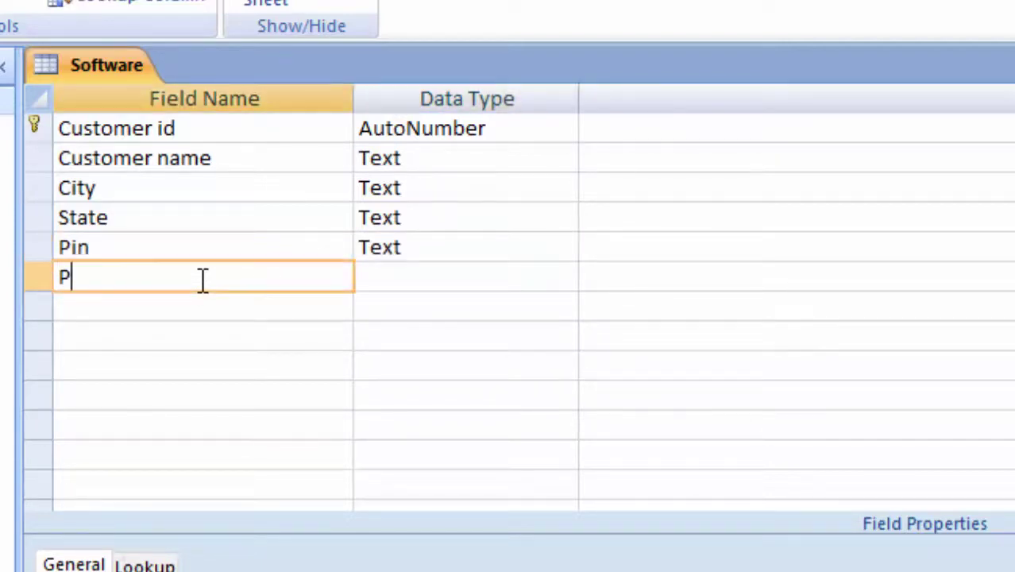
type("rodu")
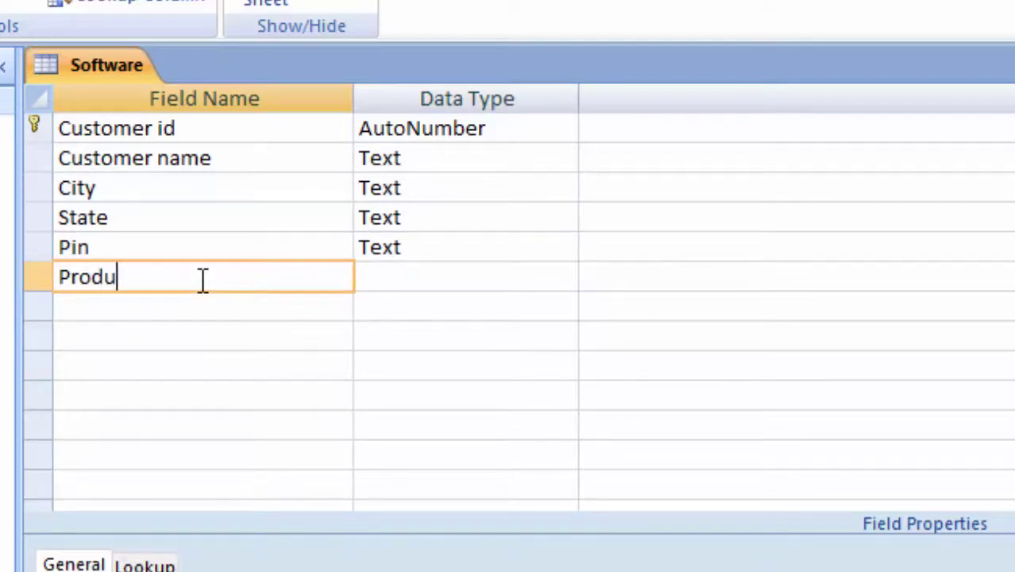
type("ct ")
type("N")
key("BackSpace")
type("n")
type("ame")
key("Tab")
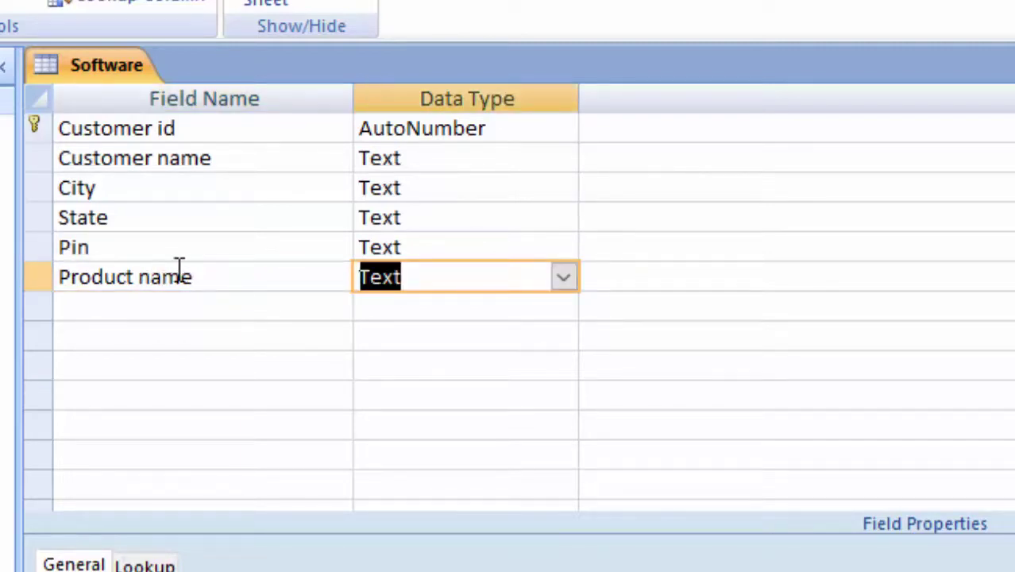
- Add a Price field with the Currency data type
left_click(171, 307)
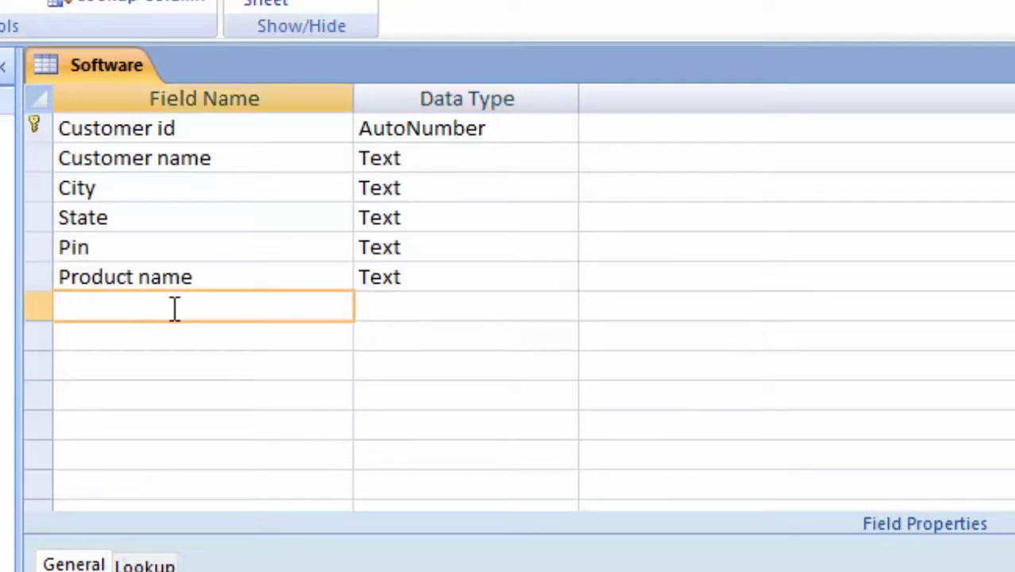
type("Pric")
type("e")
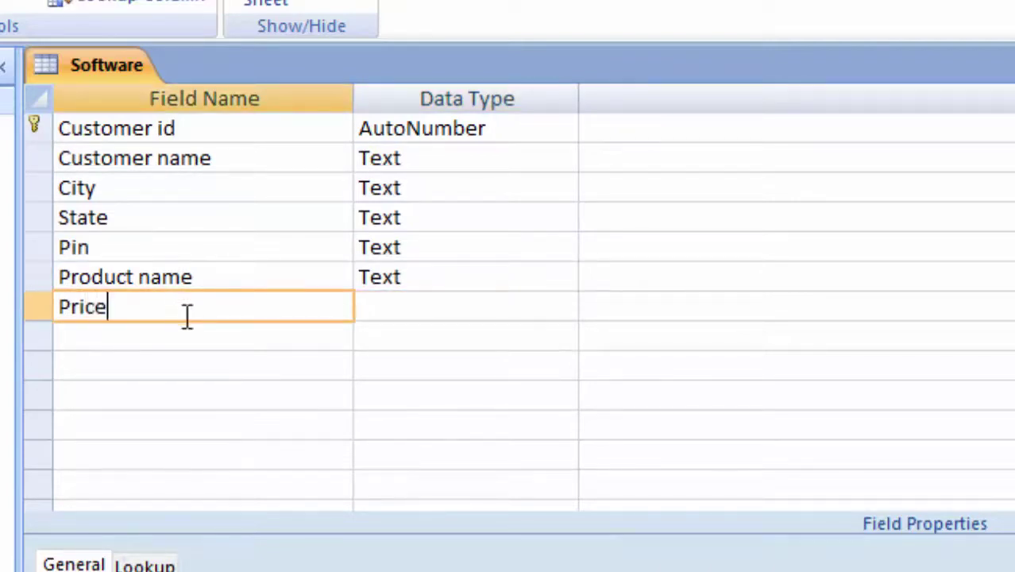
left_click(402, 306)
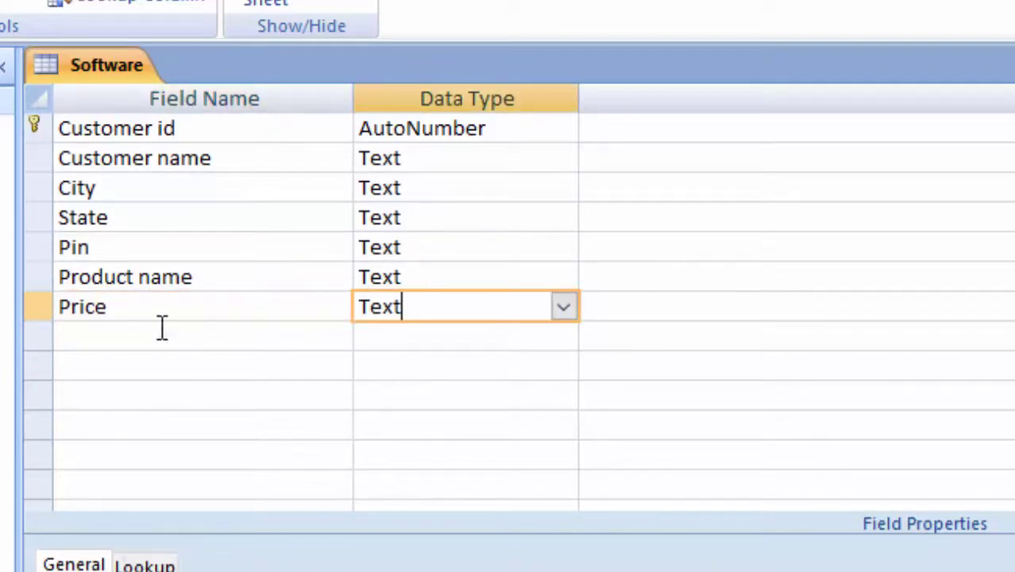
left_click(195, 303)
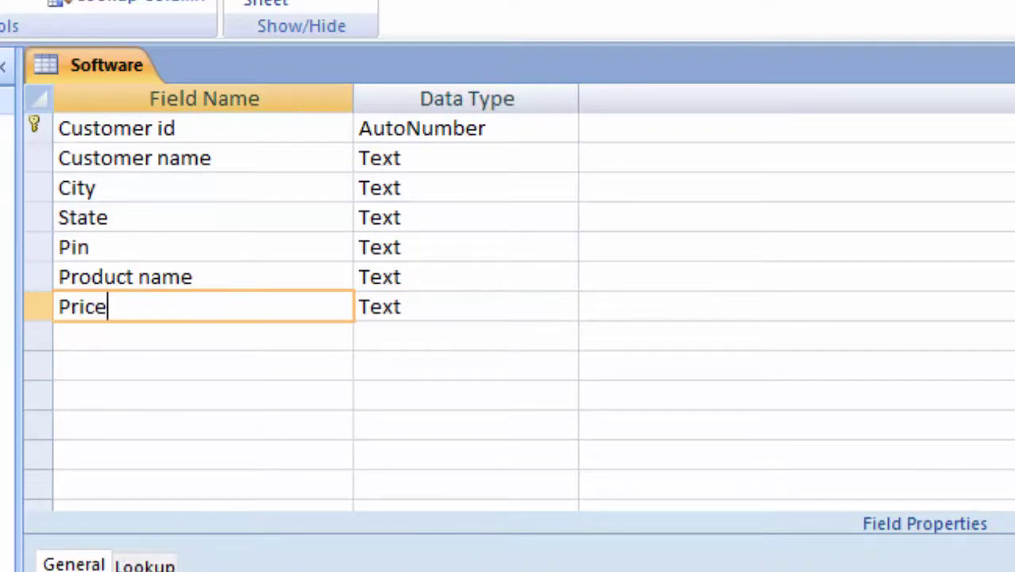
left_click(556, 311)
left_click(562, 308)
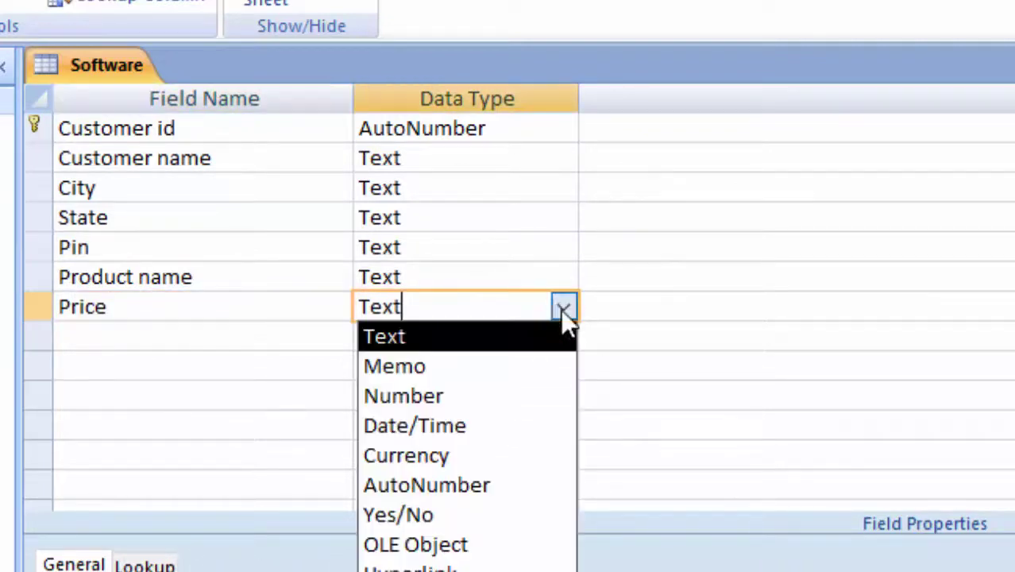
left_click(496, 456)
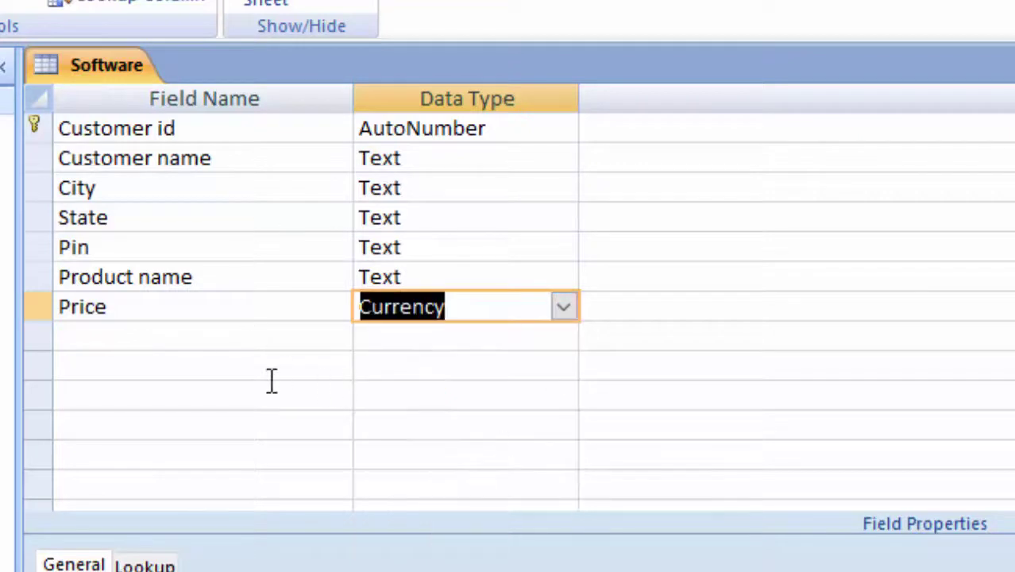
- Add a Unit field with the Number data type
left_click(176, 329)
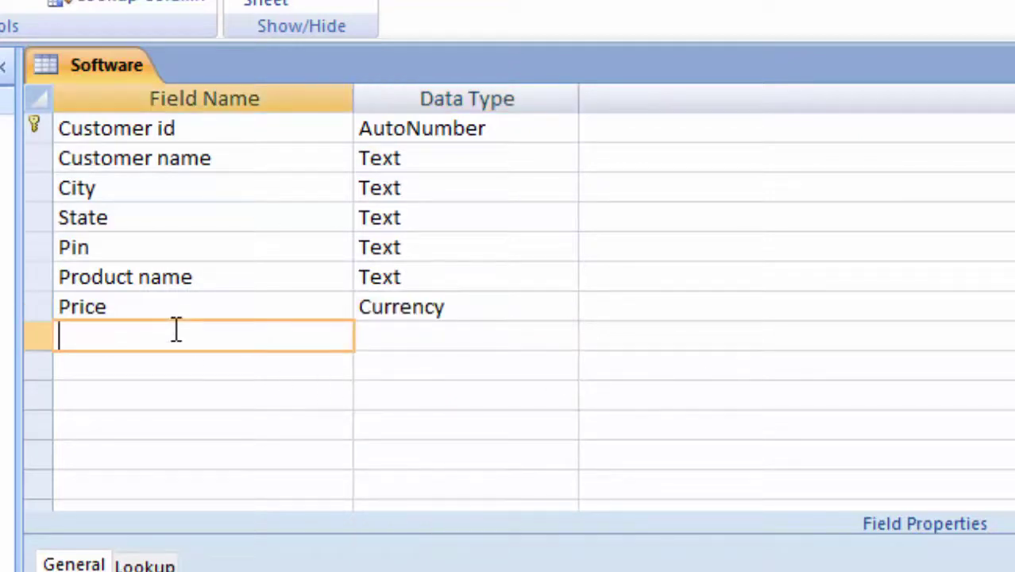
type("Unit")
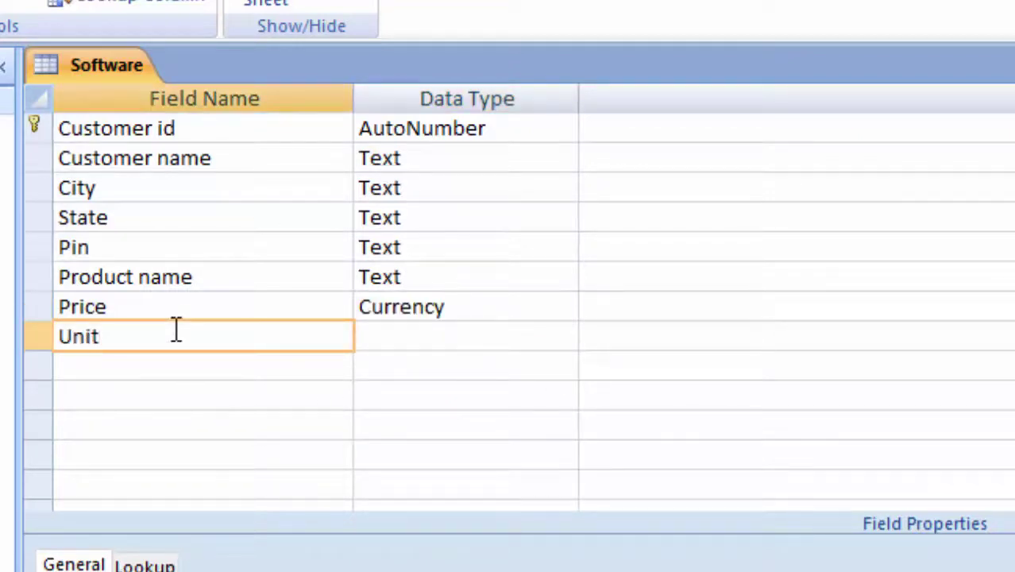
left_click(412, 336)
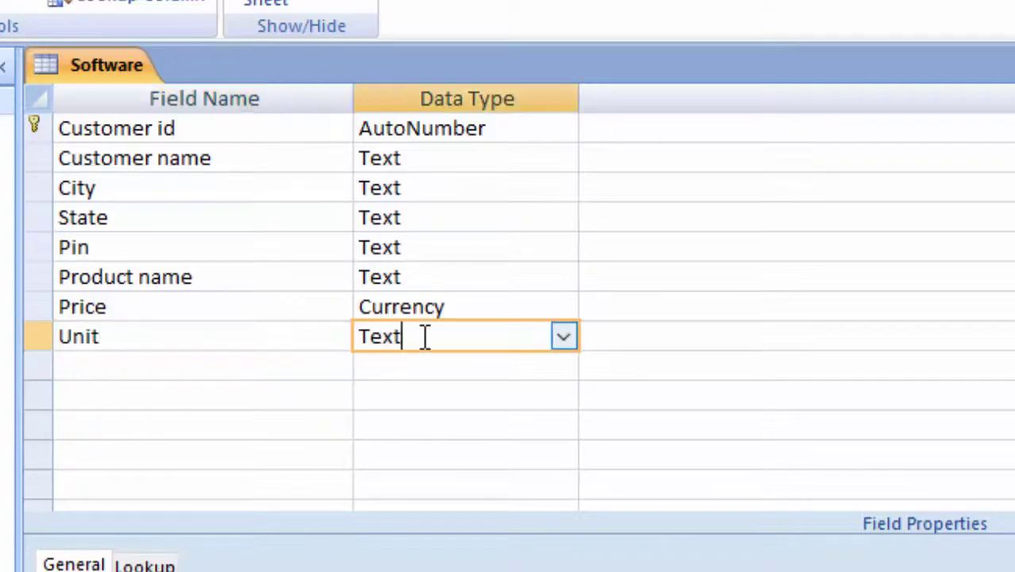
left_click(562, 338)
left_click(512, 424)
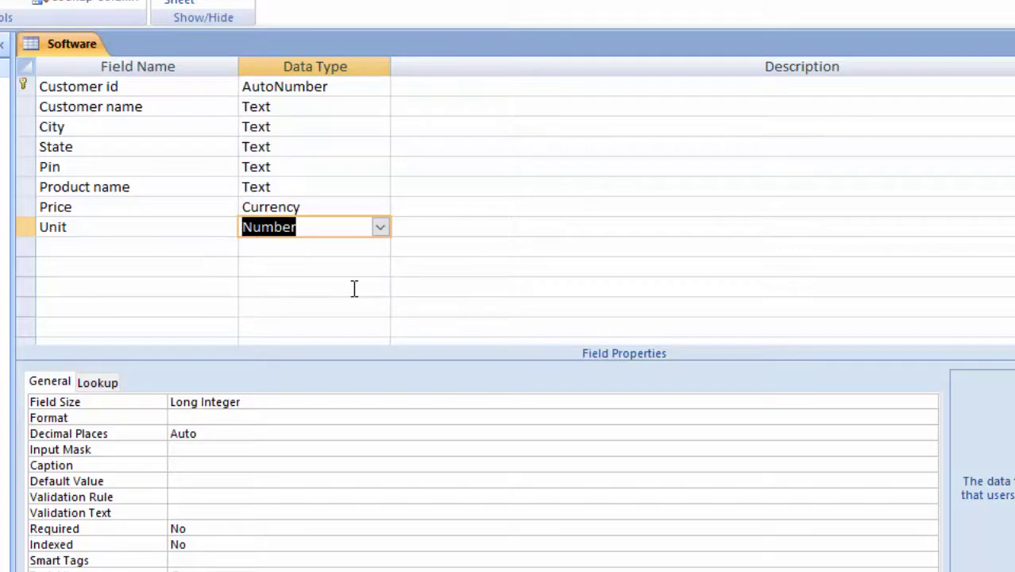
- Set the Unit field's Field Size to Double
left_click(364, 402)
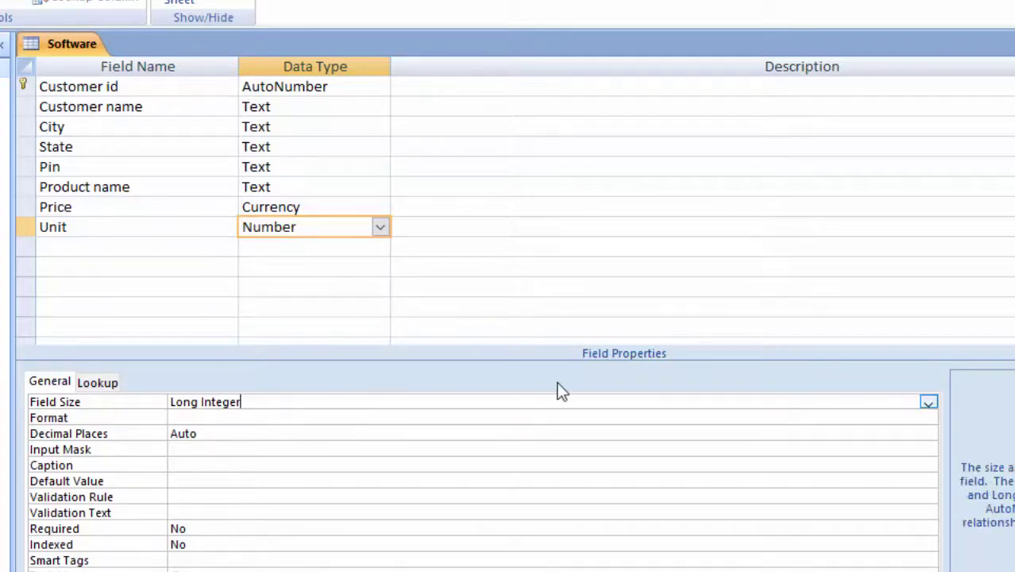
left_click(927, 402)
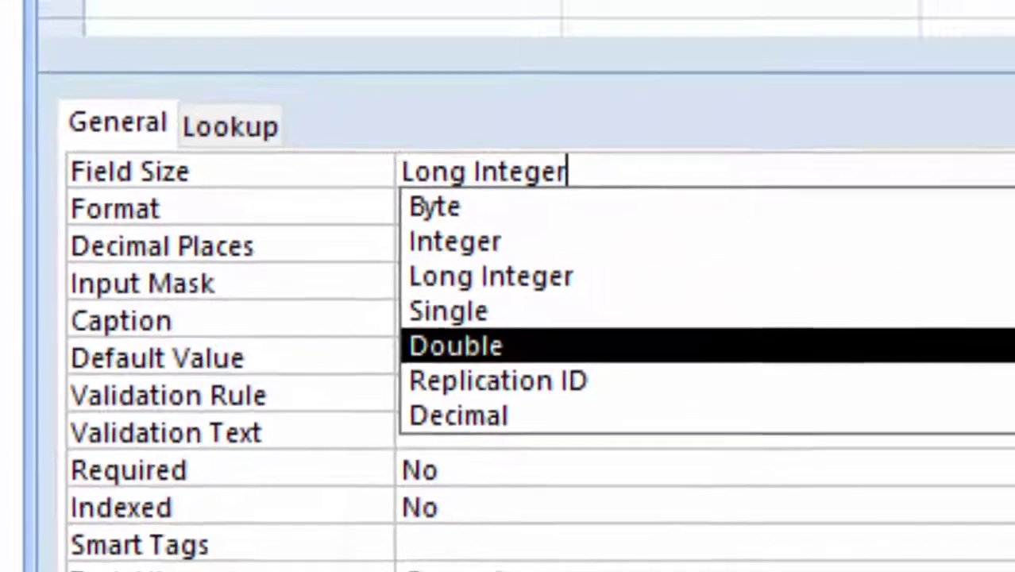
left_click(508, 319)
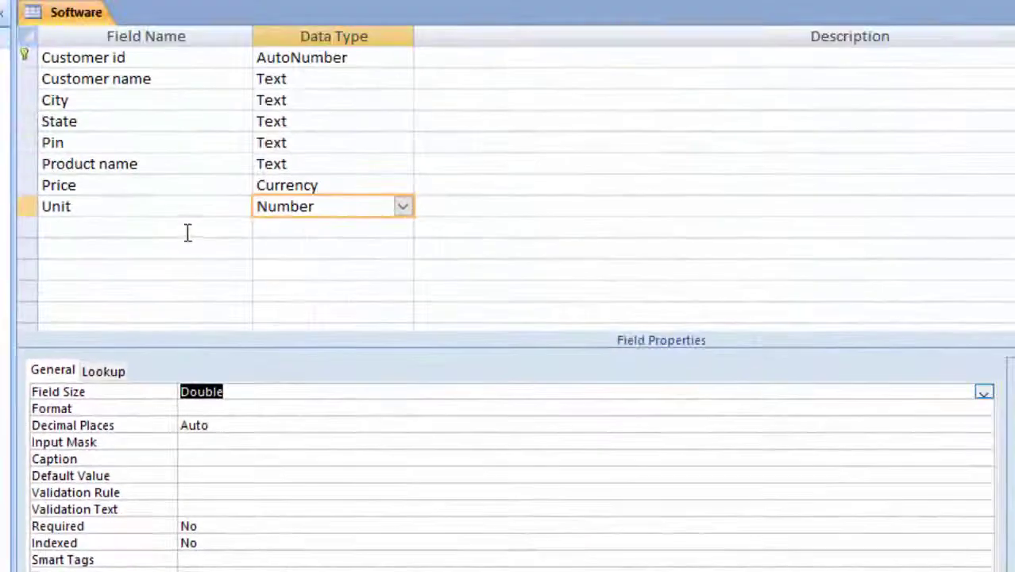
- Add a Total field of Number type with Field Size Double
left_click(100, 229)
type("Total")
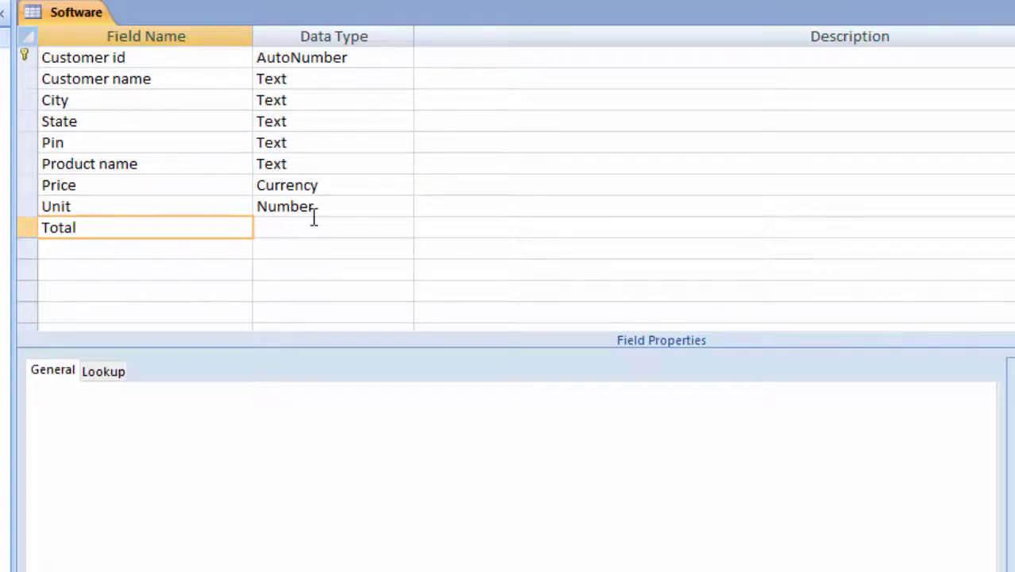
left_click(314, 227)
left_click(403, 230)
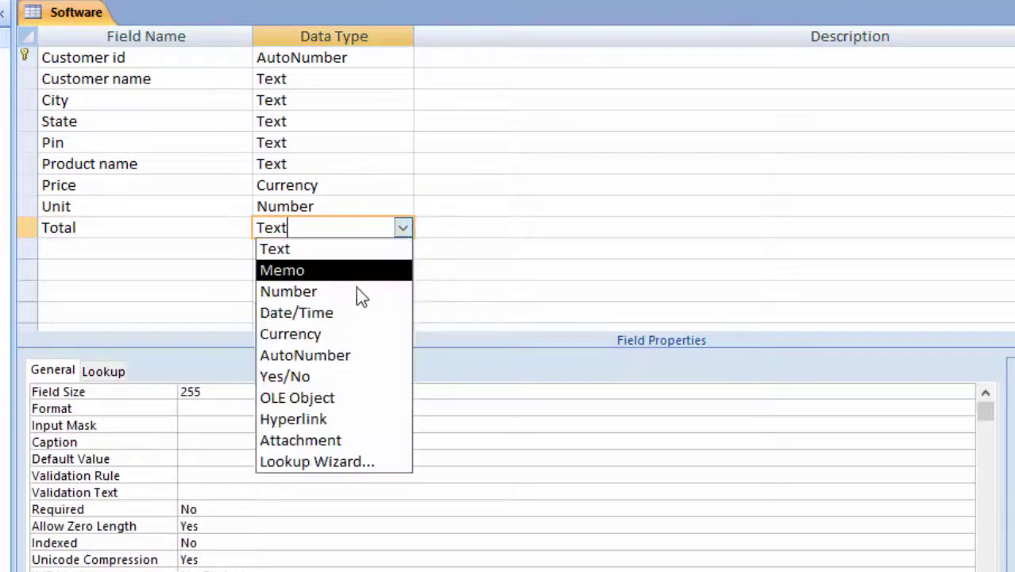
left_click(355, 290)
left_click(435, 393)
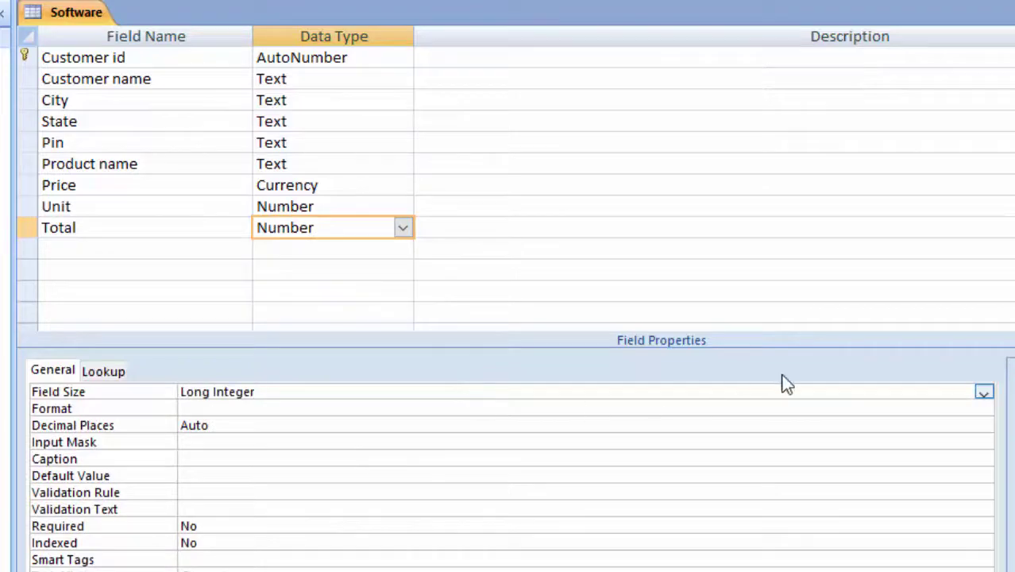
left_click(983, 393)
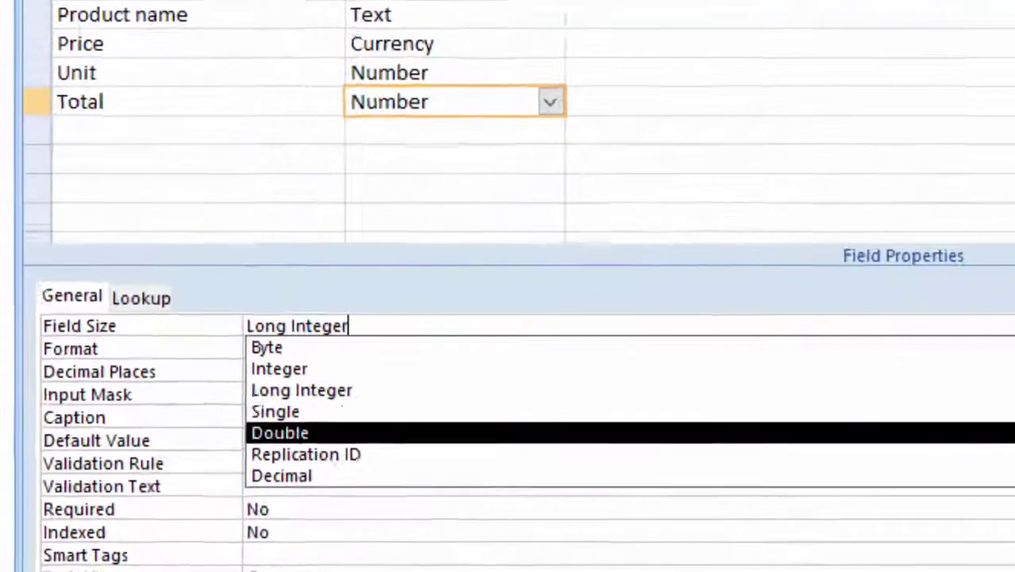
left_click(1000, 432)
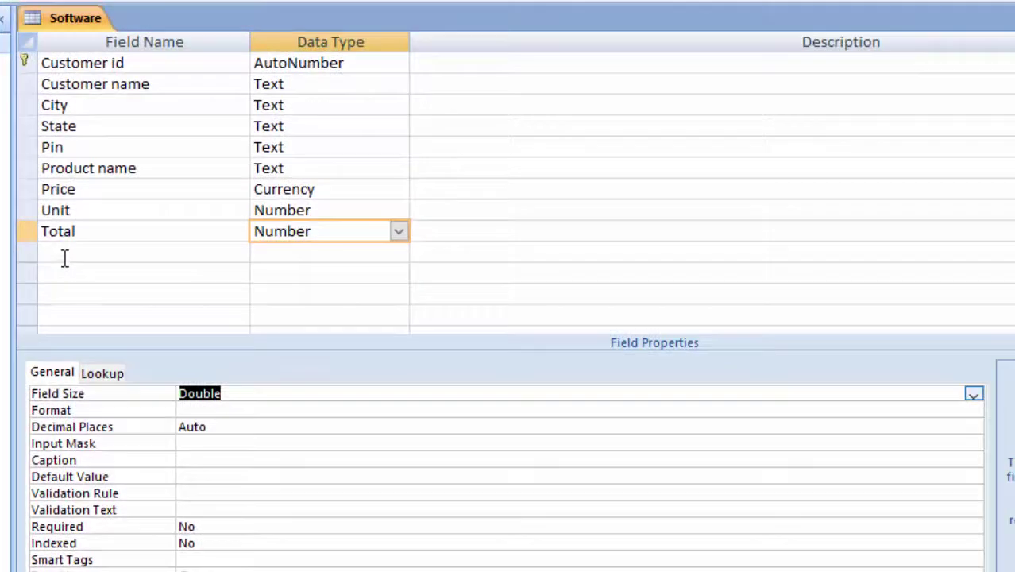
left_click(67, 252)
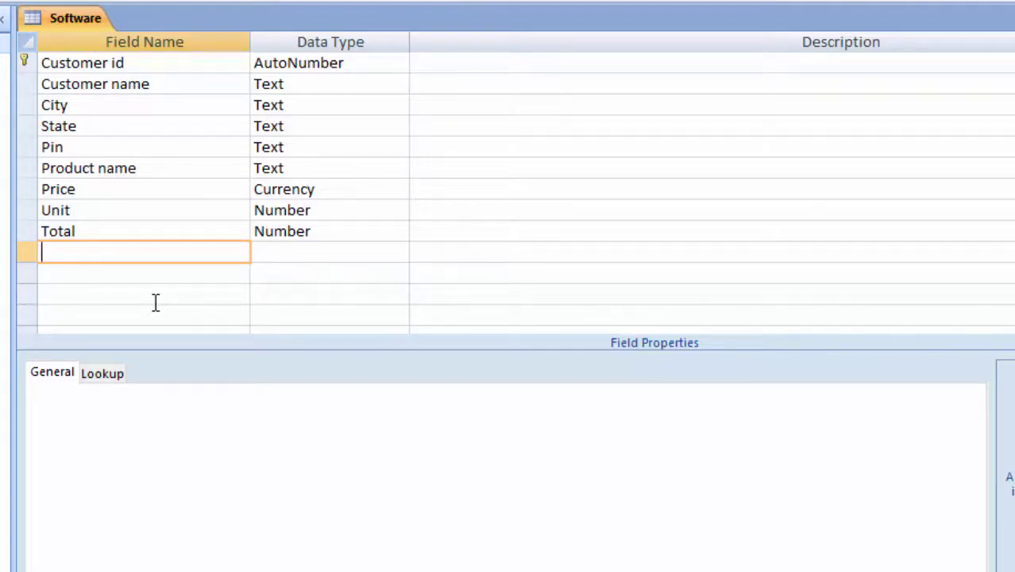
- Add a 'Cgst and Sgst in Percent' field of Number type sized Double
type("Cgst ")
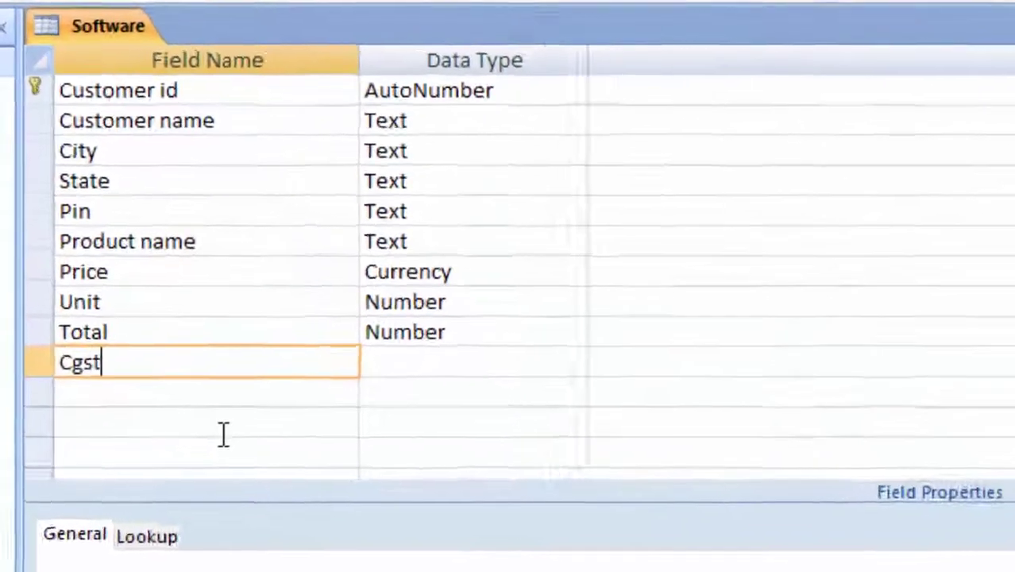
type("and ")
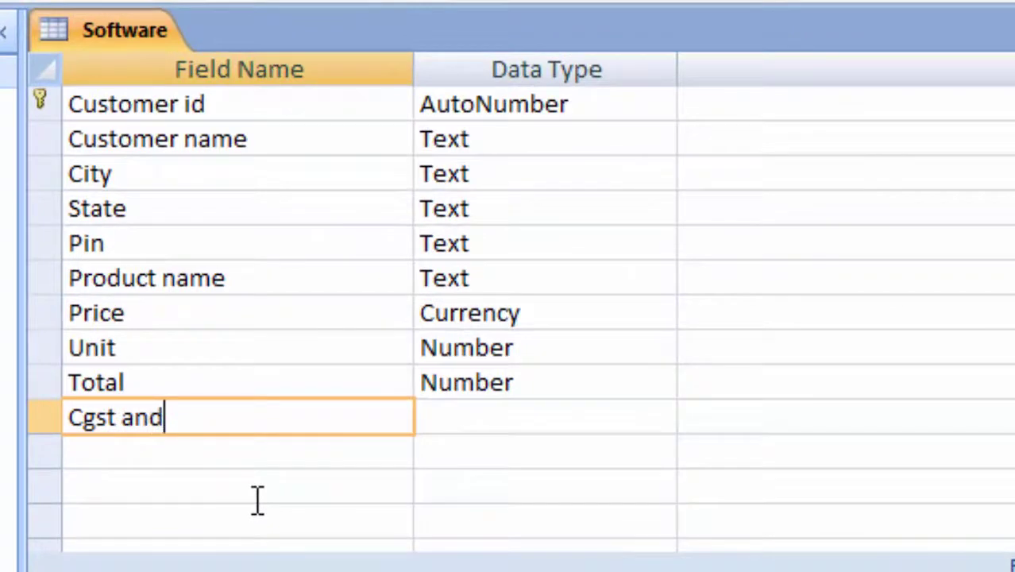
type("S")
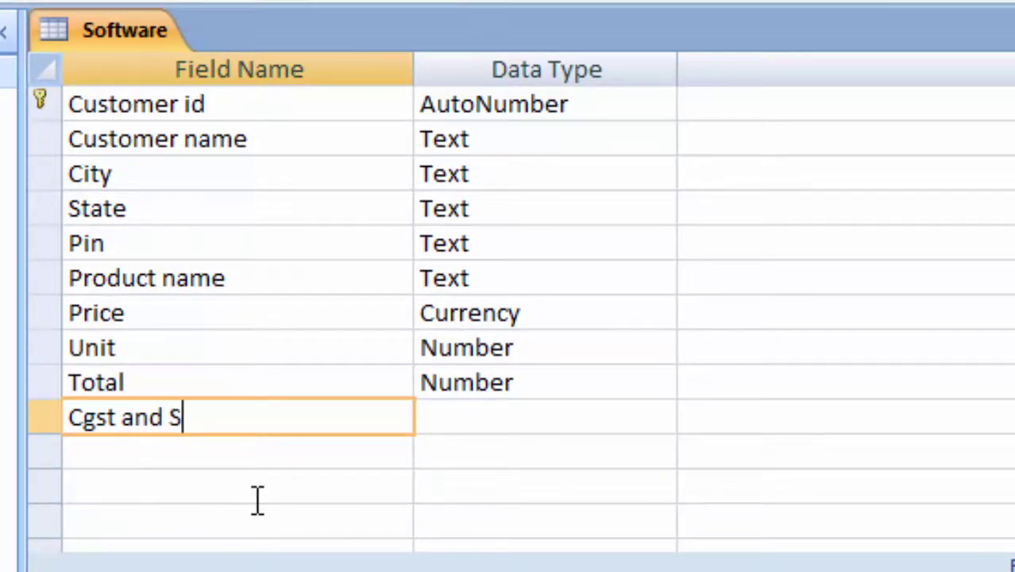
type("gst ")
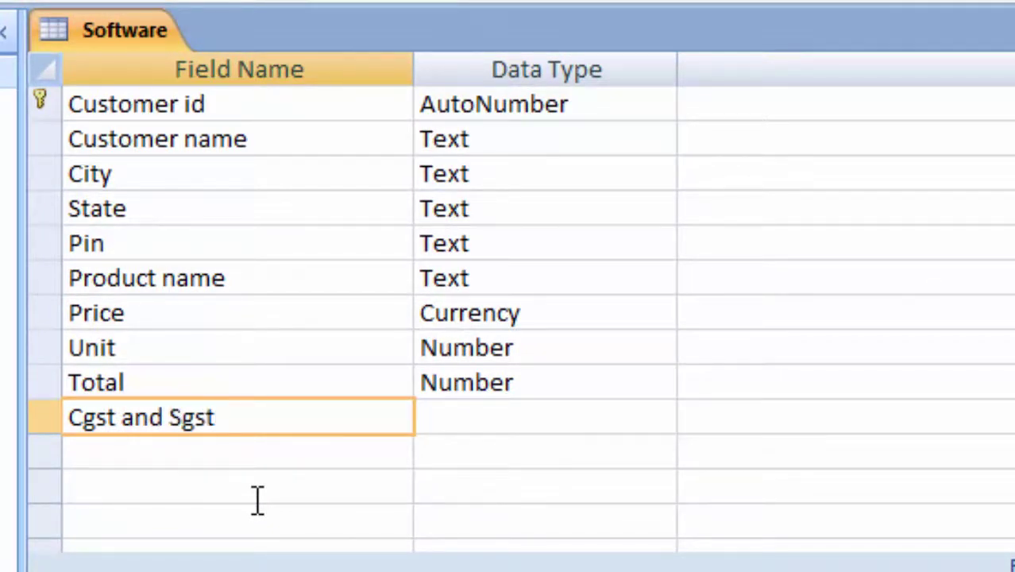
type("in ")
type("Perce")
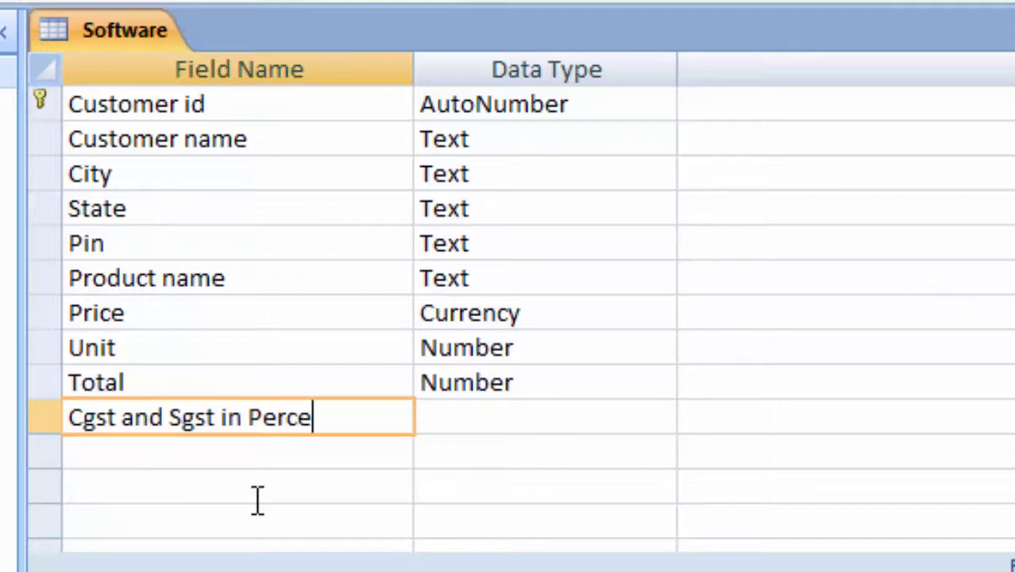
type("nt")
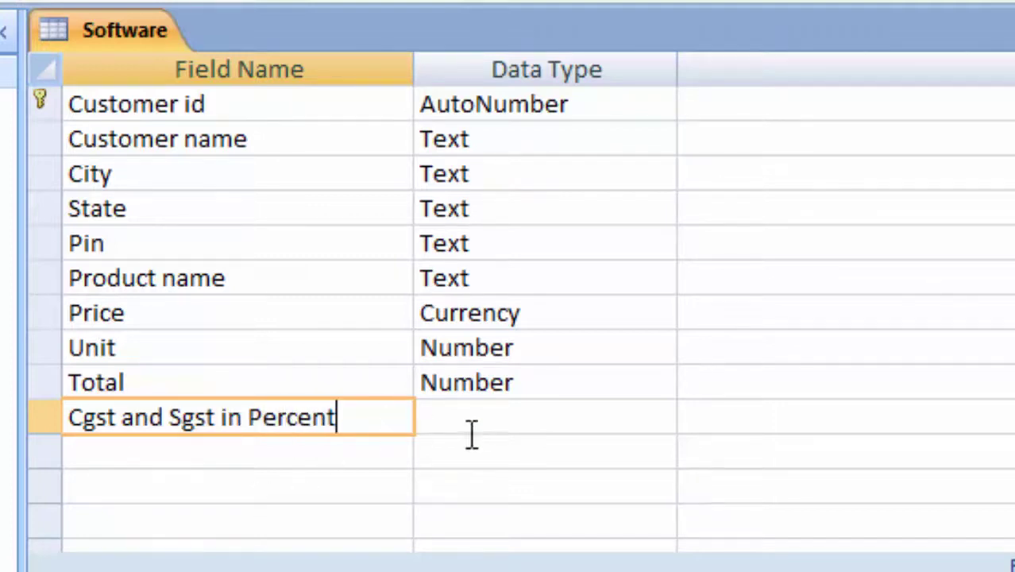
left_click(477, 425)
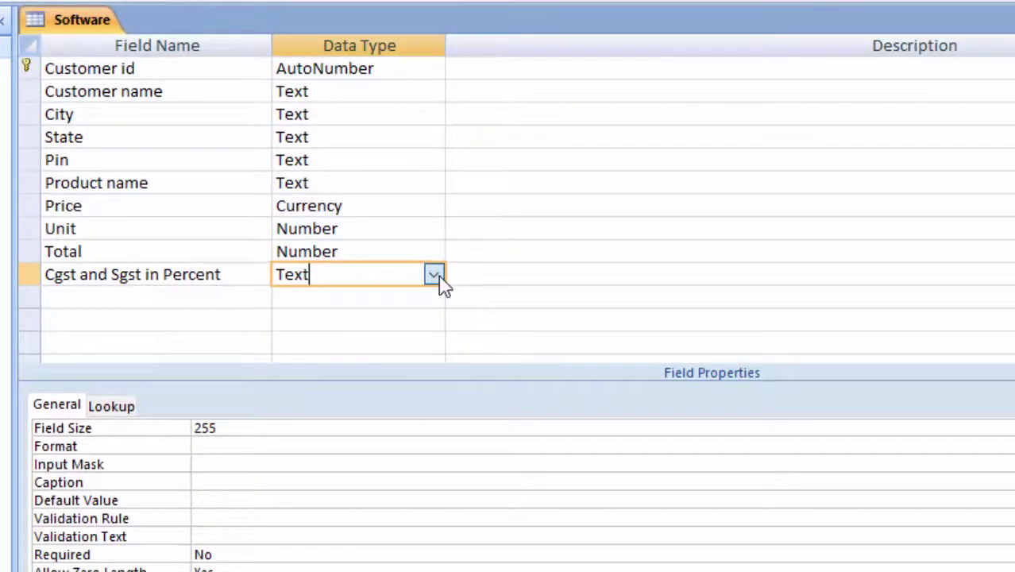
left_click(433, 275)
left_click(387, 344)
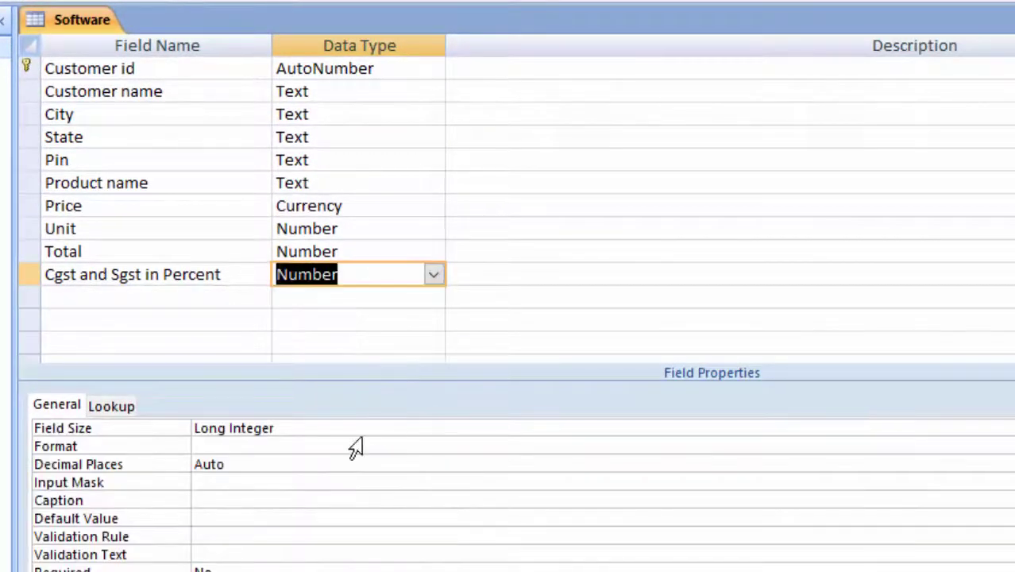
left_click(362, 430)
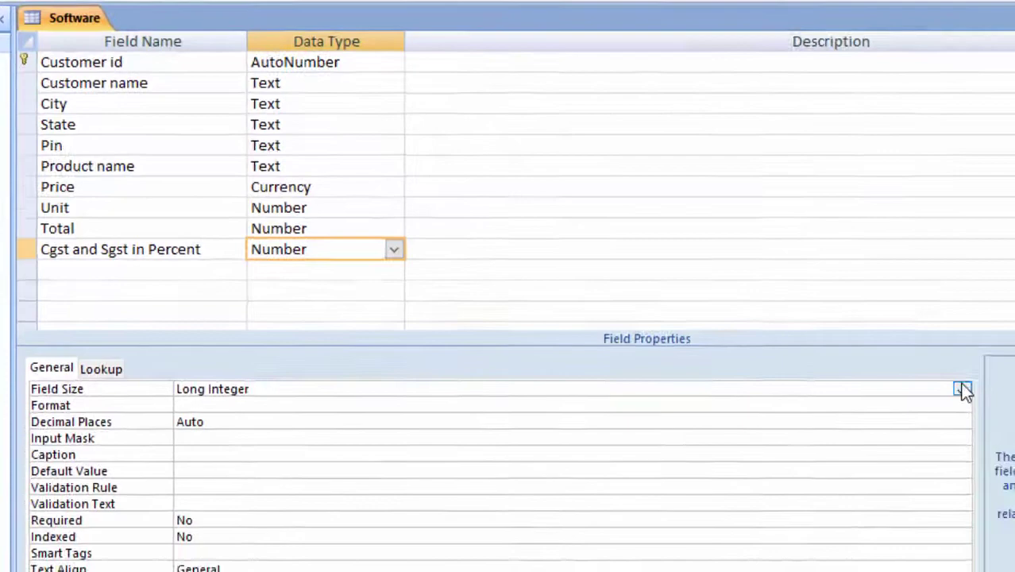
left_click(962, 390)
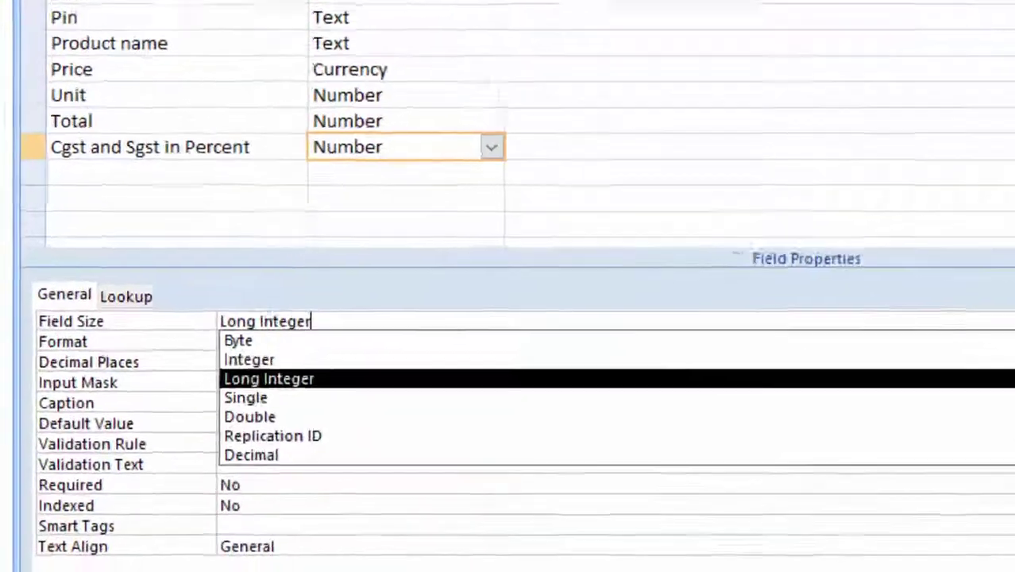
left_click(310, 471)
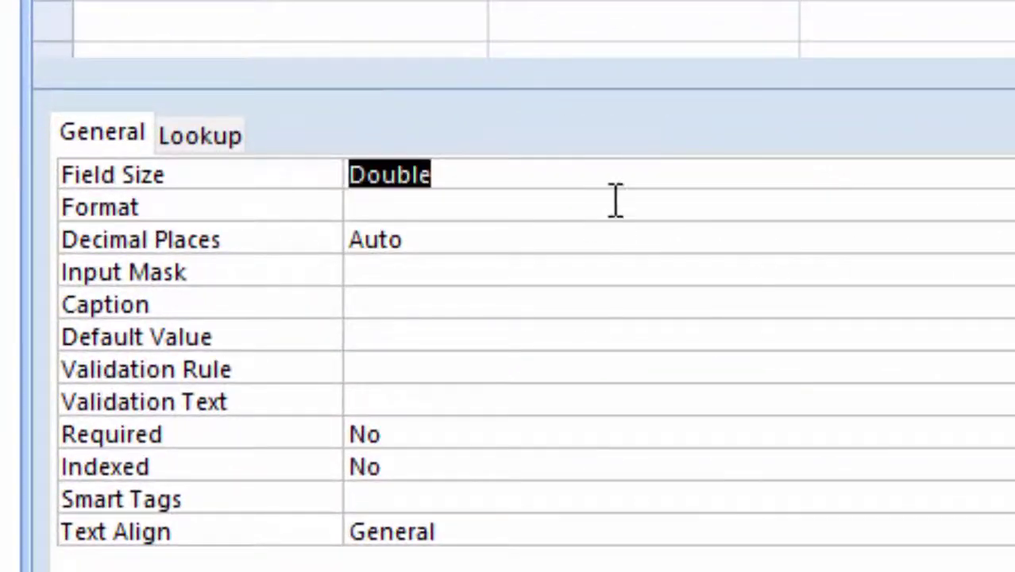
- Set that field's Format to Percent
left_click(617, 199)
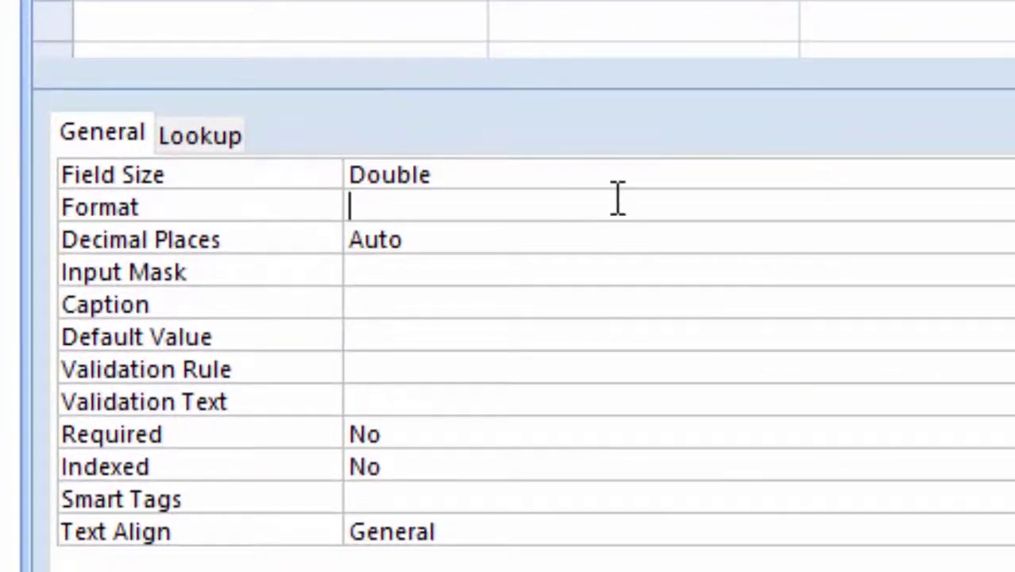
type("Perc")
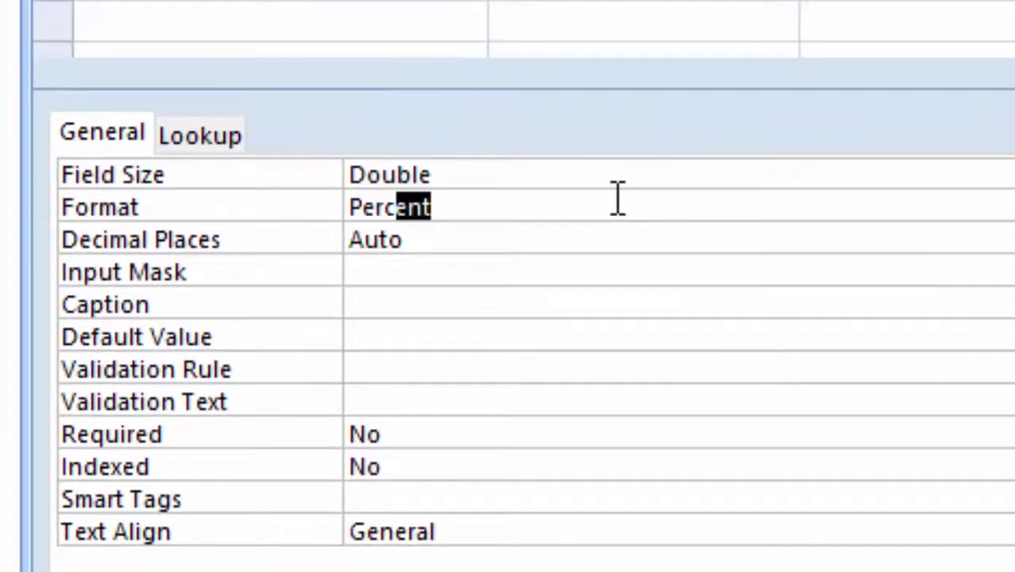
type("em")
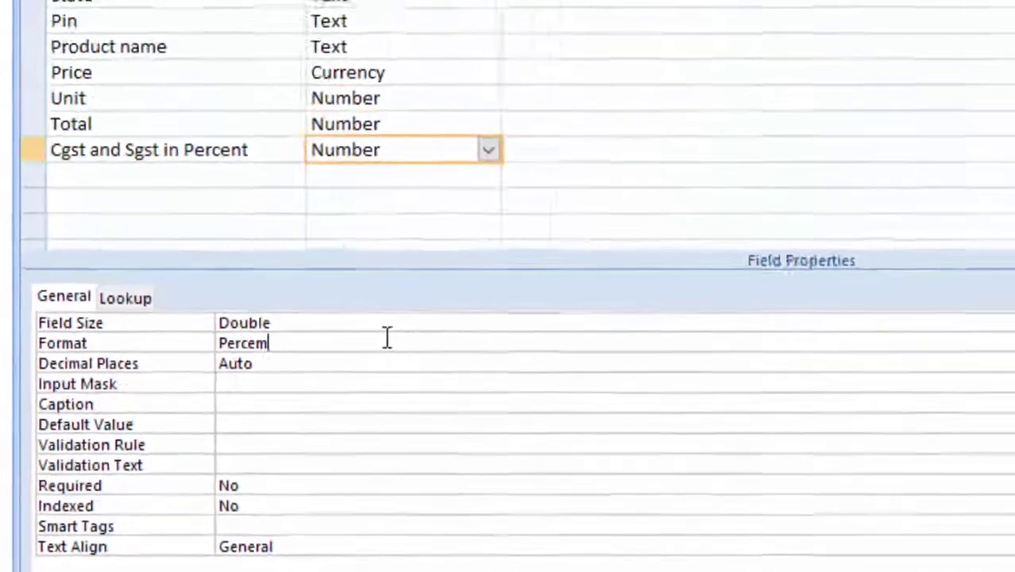
key("BackSpace")
type("nt")
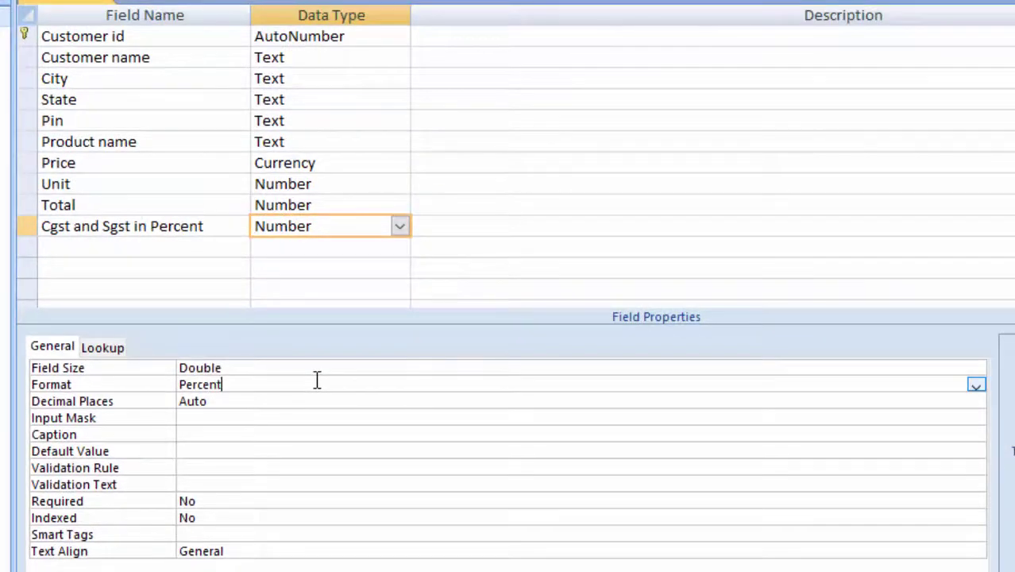
left_click(97, 246)
type("A")
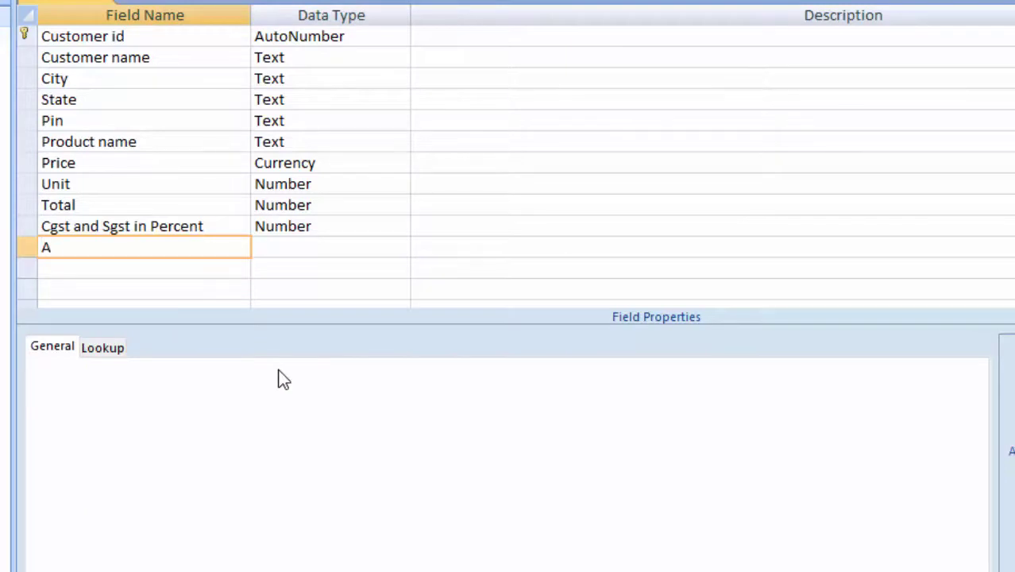
- Add an 'Amount of Tax' field of Number type with Field Size Double
type("mount of T")
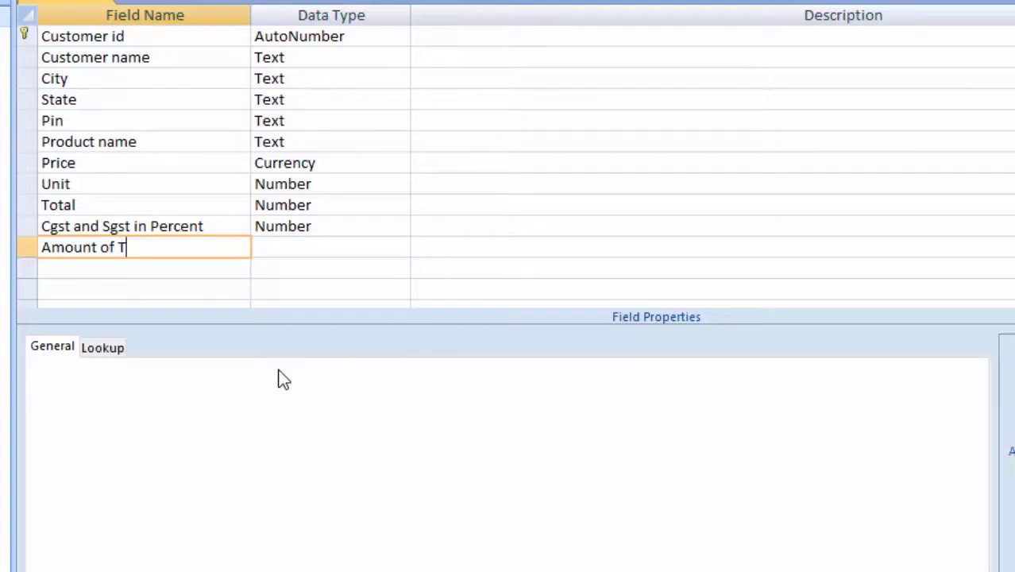
type("ax")
left_click(313, 247)
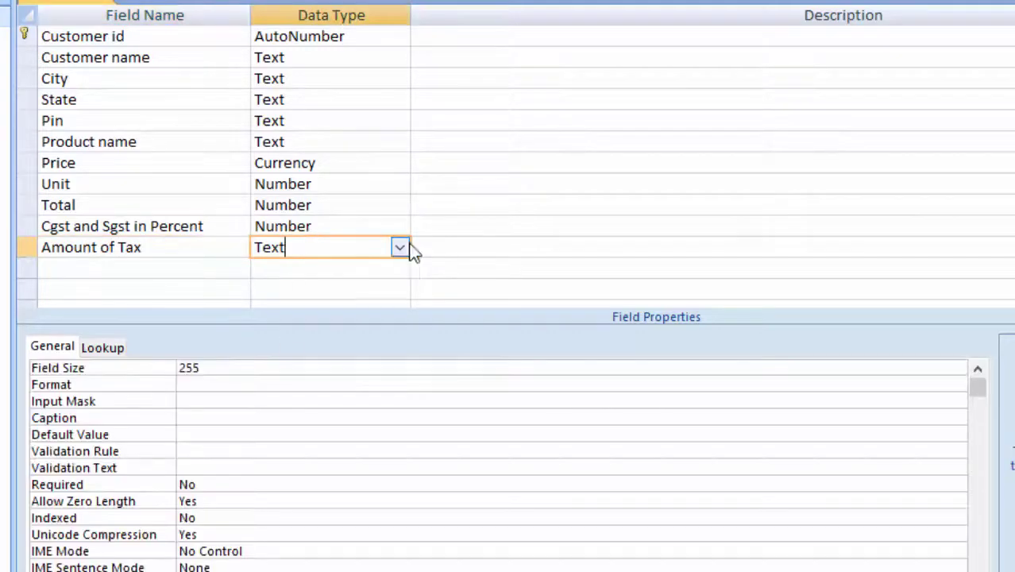
left_click(399, 247)
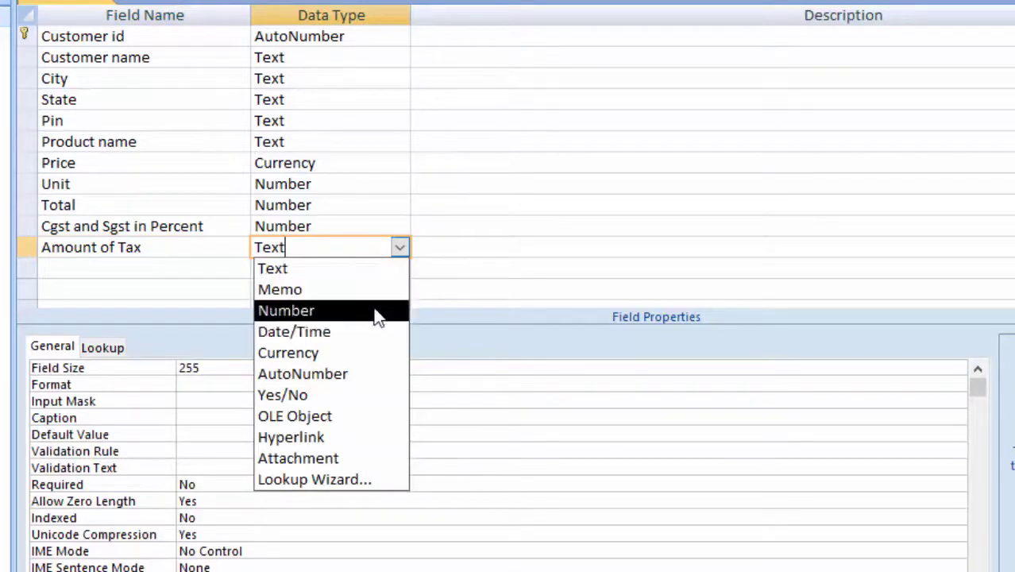
left_click(375, 311)
left_click(339, 365)
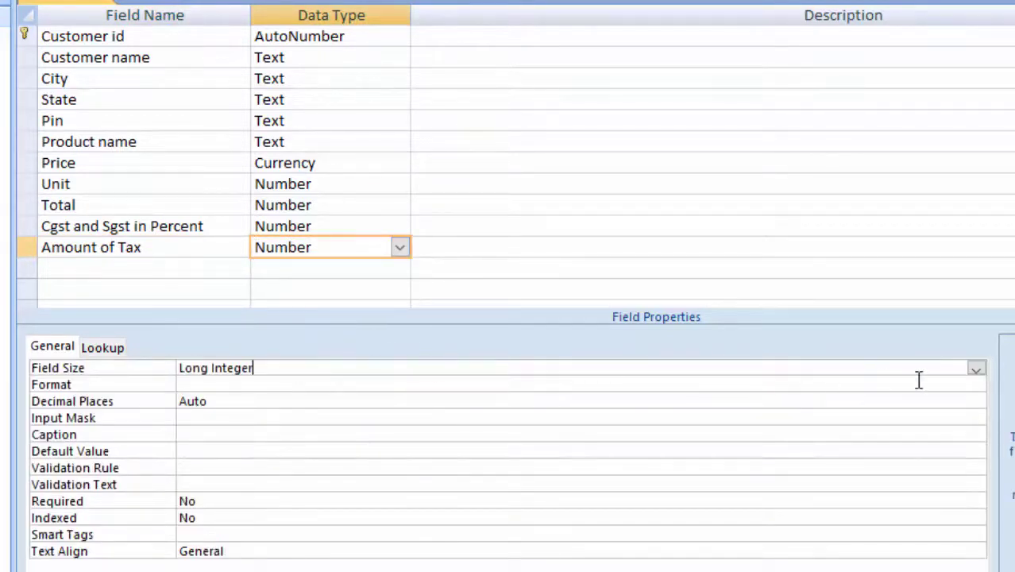
left_click(976, 369)
left_click(851, 445)
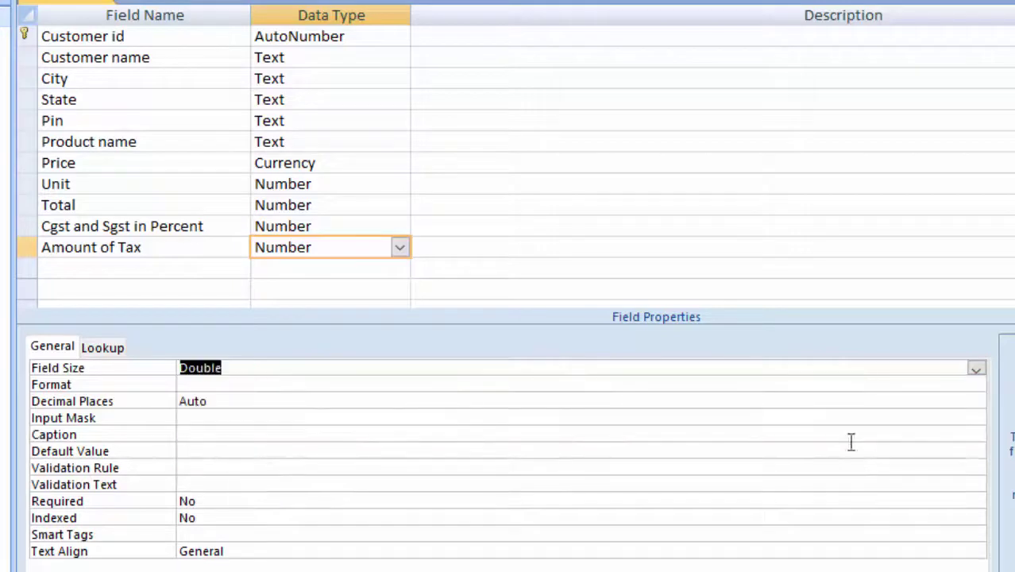
left_click(107, 263)
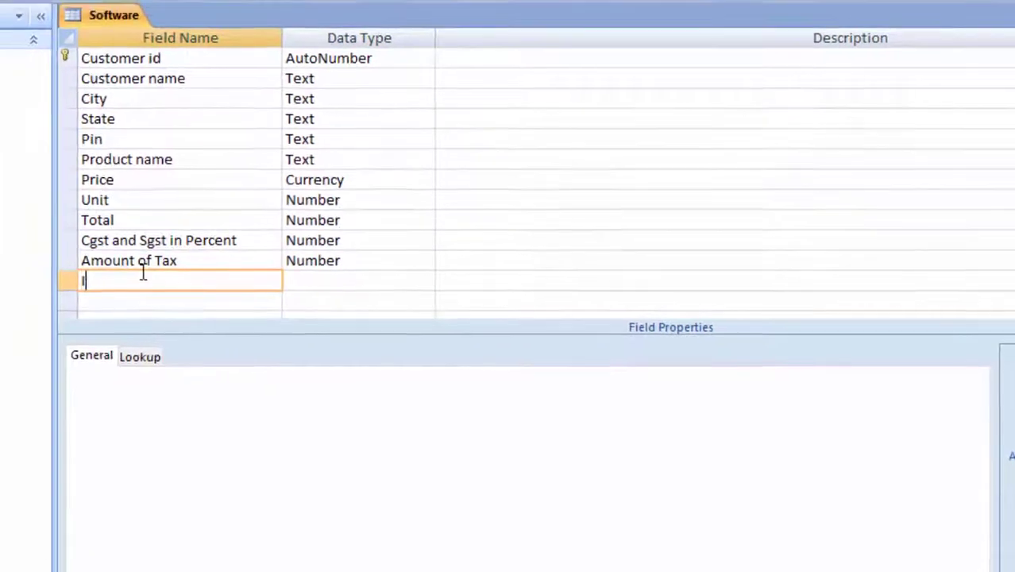
- Add an Igst field of Number type, Double size and Percent format
type("Igst")
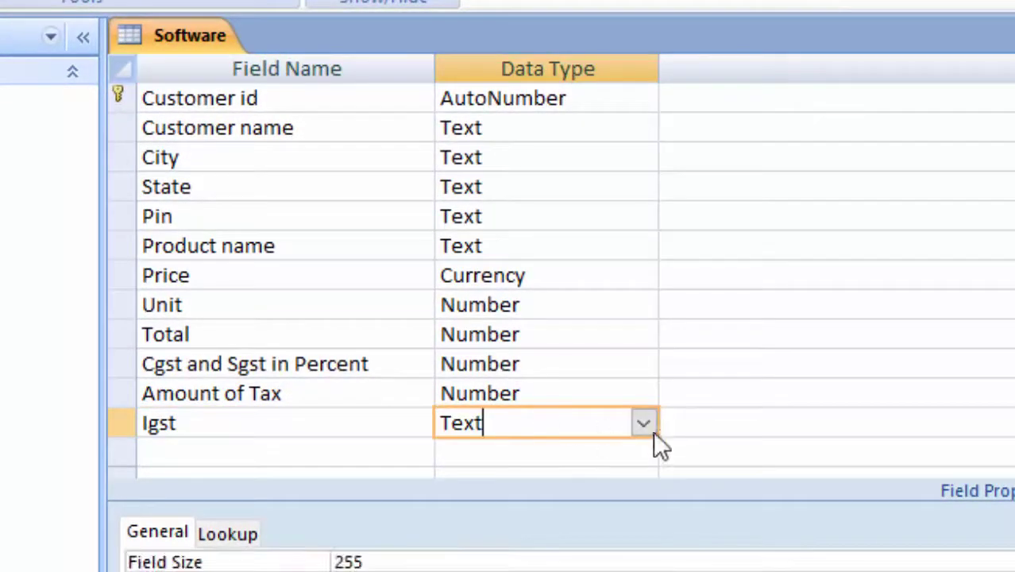
left_click(643, 423)
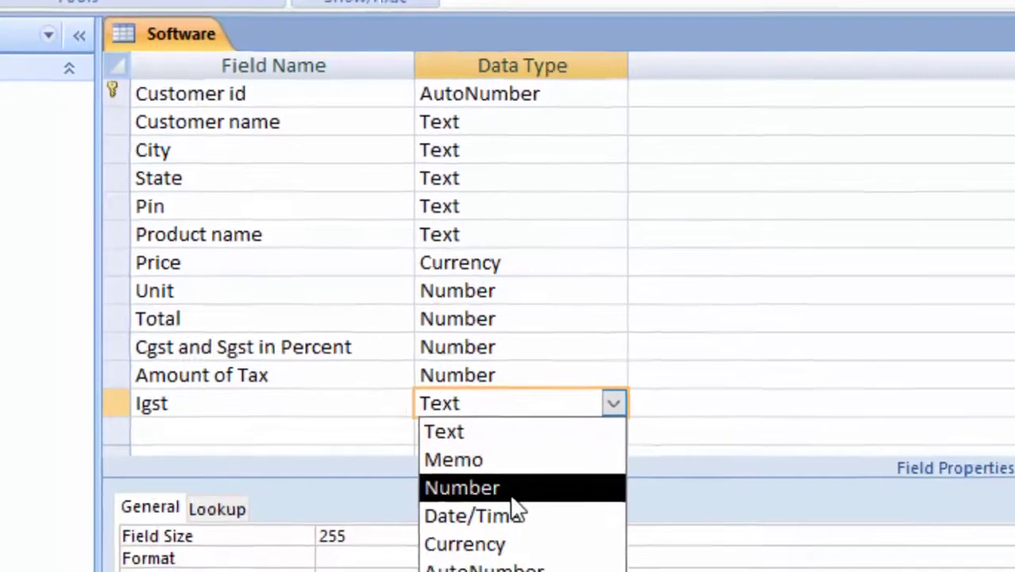
left_click(513, 488)
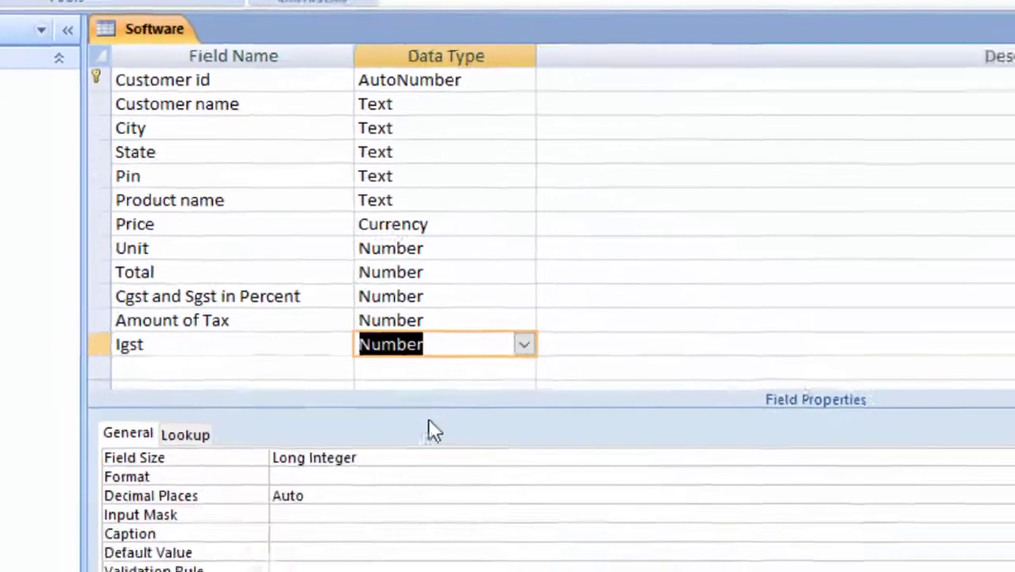
left_click(535, 400)
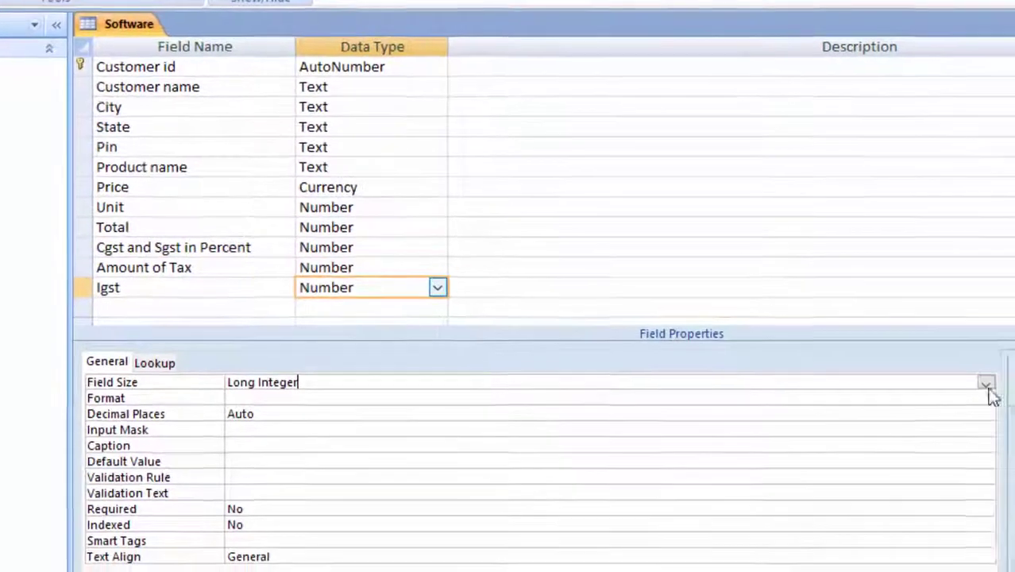
left_click(1014, 400)
left_click(893, 481)
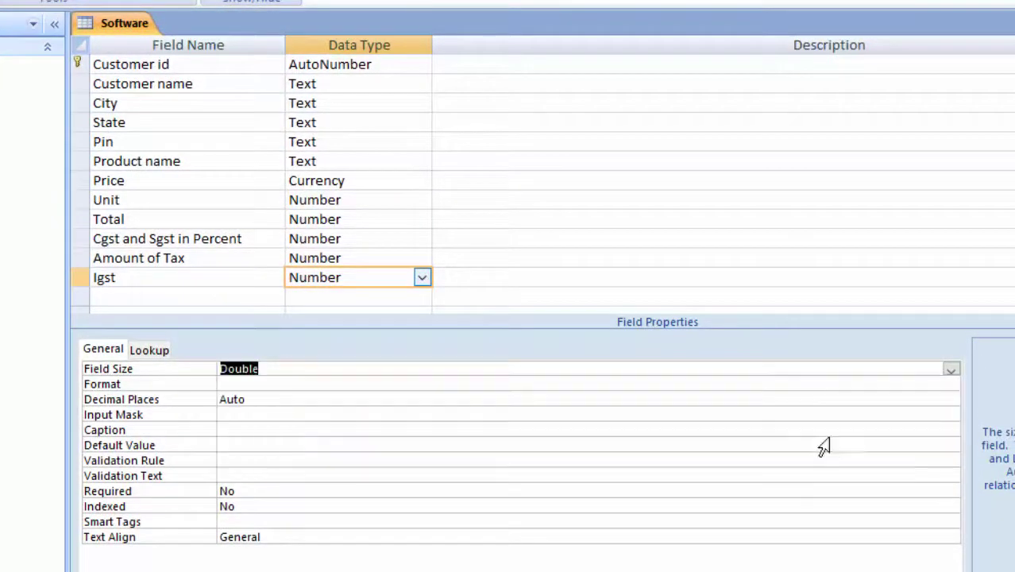
left_click(416, 384)
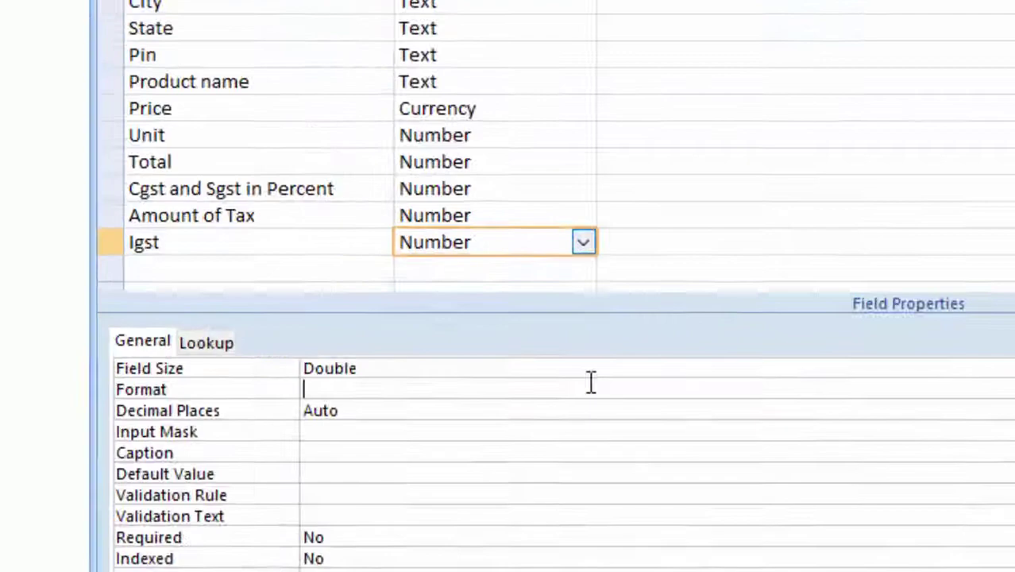
type("Pe")
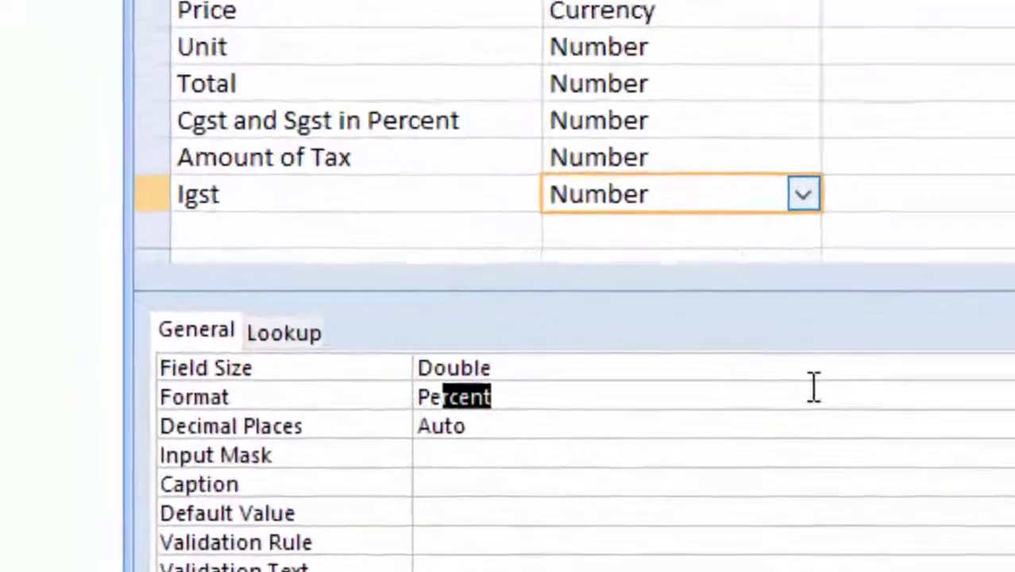
type("rcent")
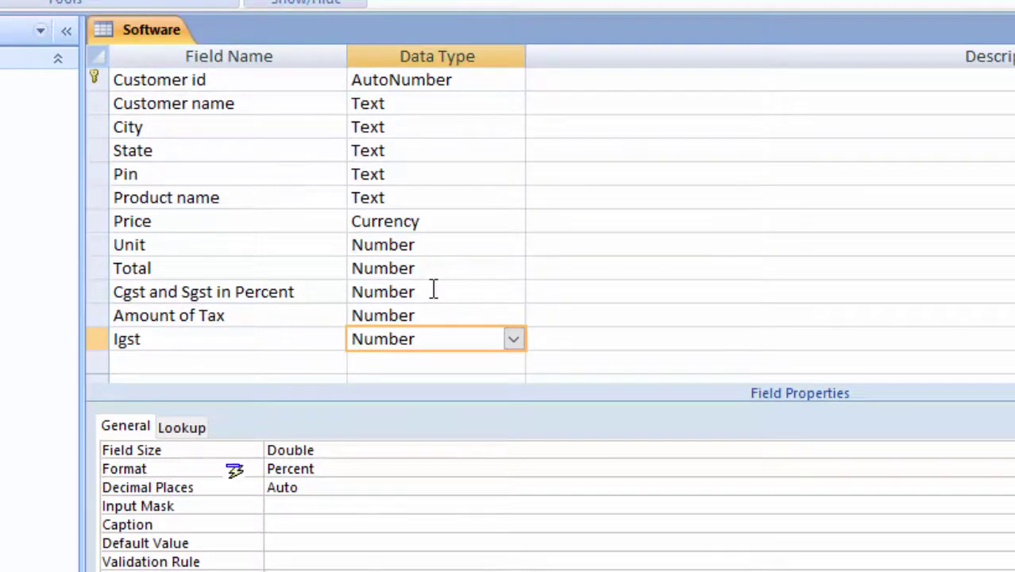
left_click(432, 291)
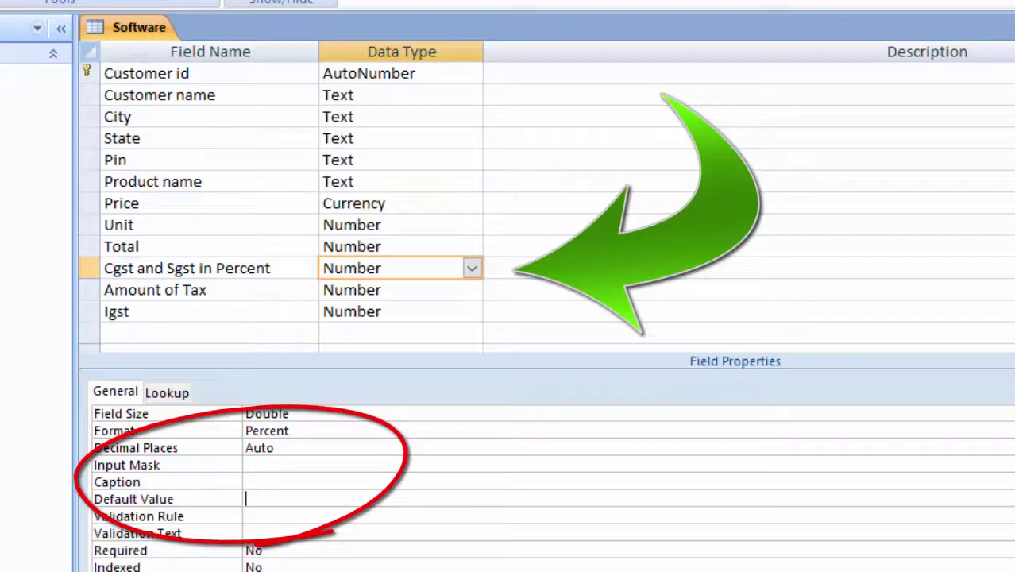
- Set the Default Value of 'Cgst and Sgst in Percent' and Igst to 0
type("0")
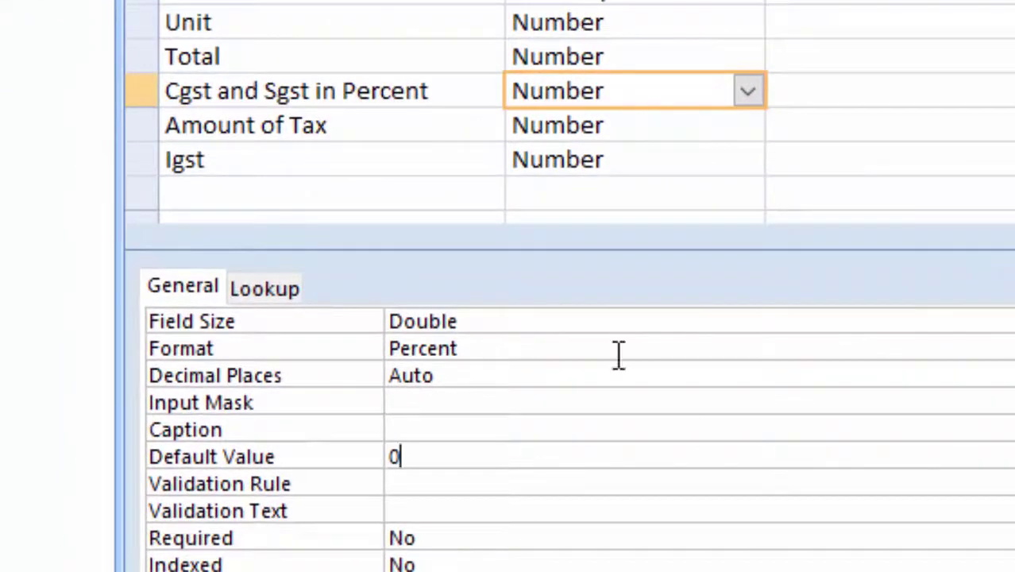
left_click(641, 163)
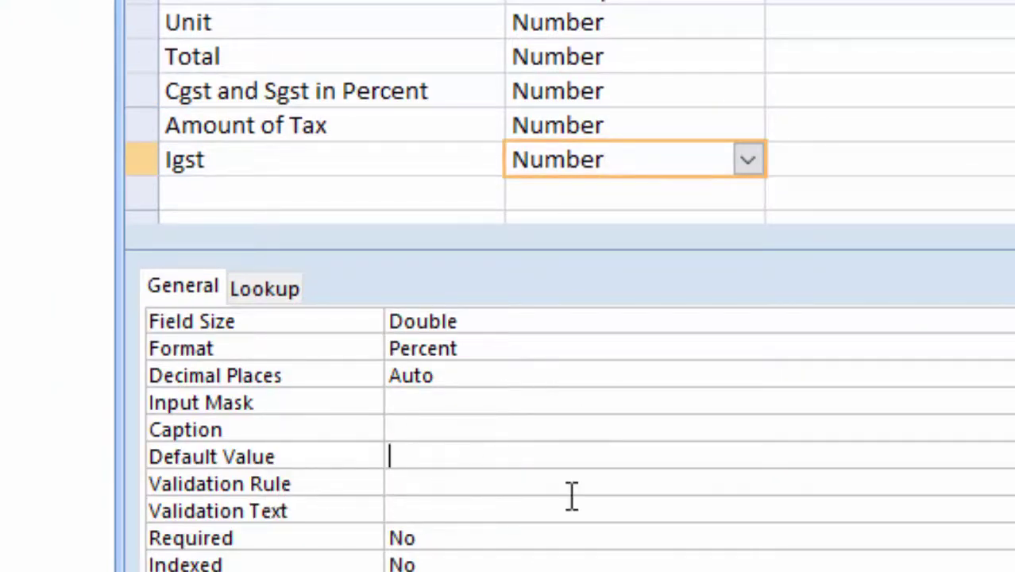
type("0")
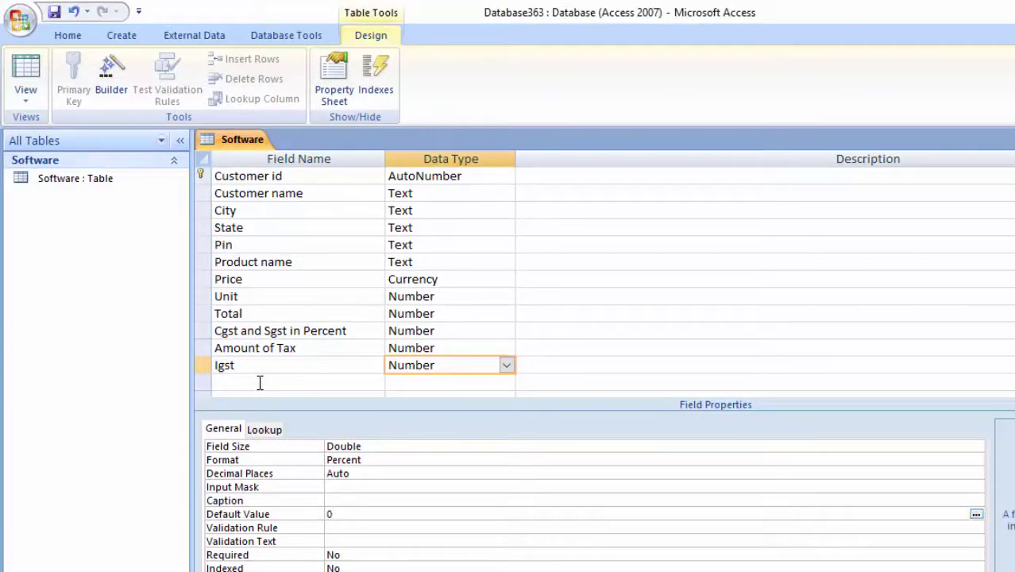
left_click(260, 382)
- Add an 'Igst Amount of Tax' field of Number type with Field Size Double
type("A")
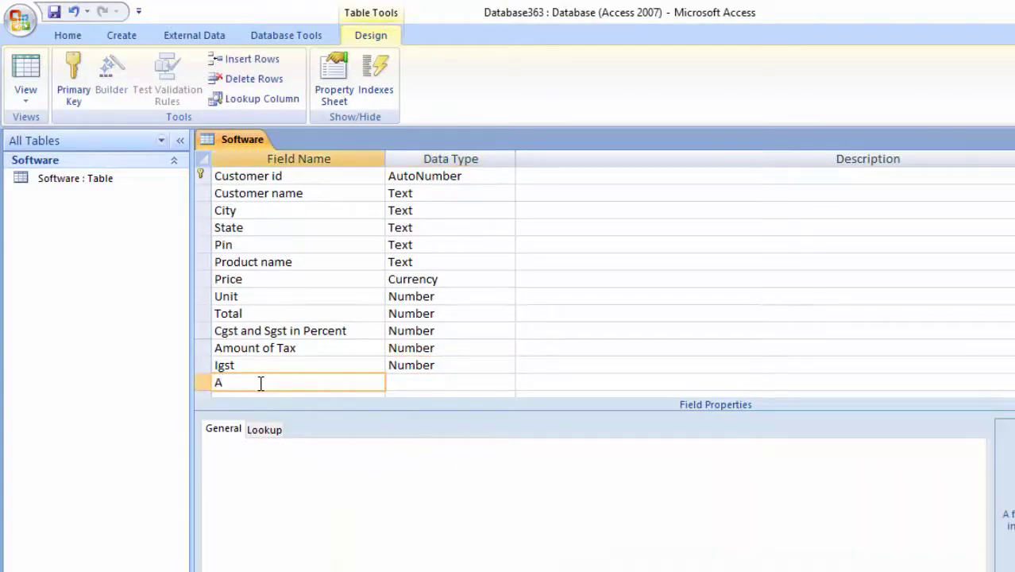
type("gs")
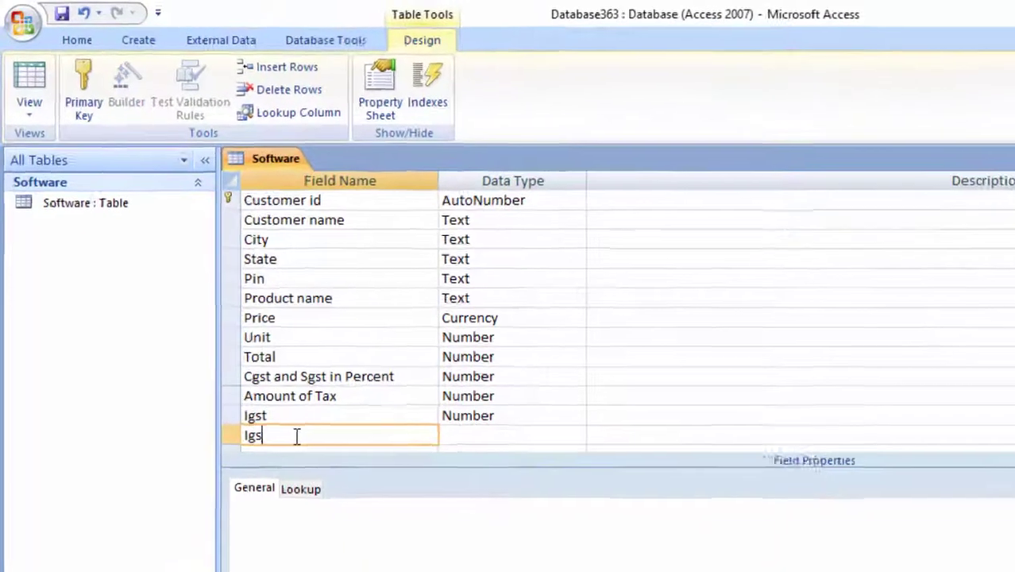
type("t")
type(" Am")
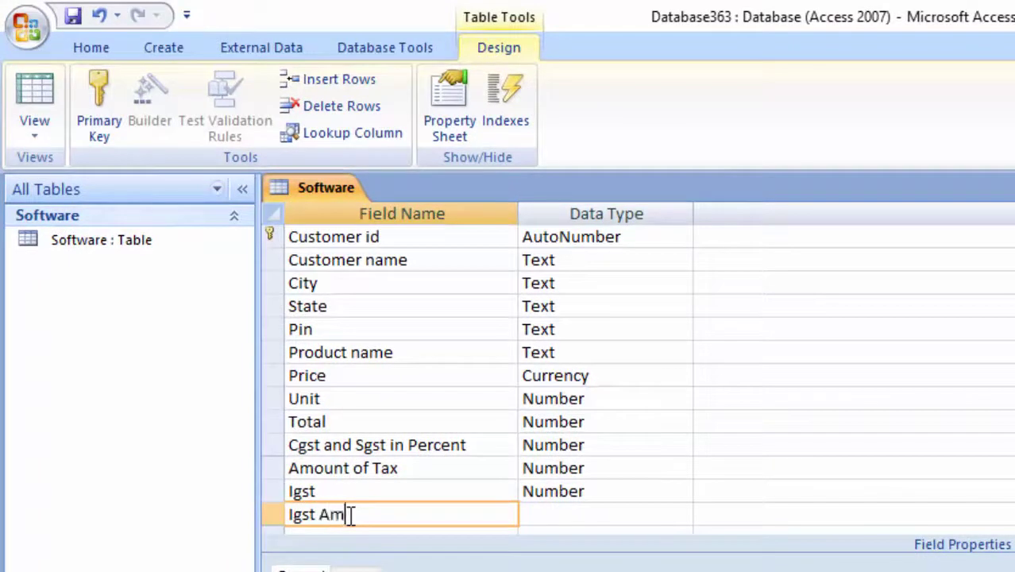
type("ount of Tax")
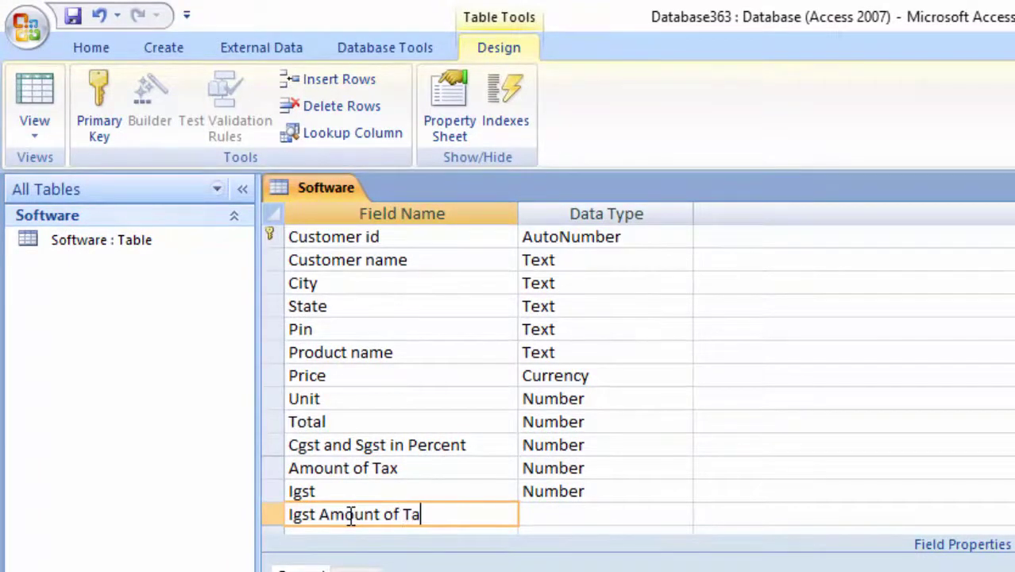
left_click(559, 510)
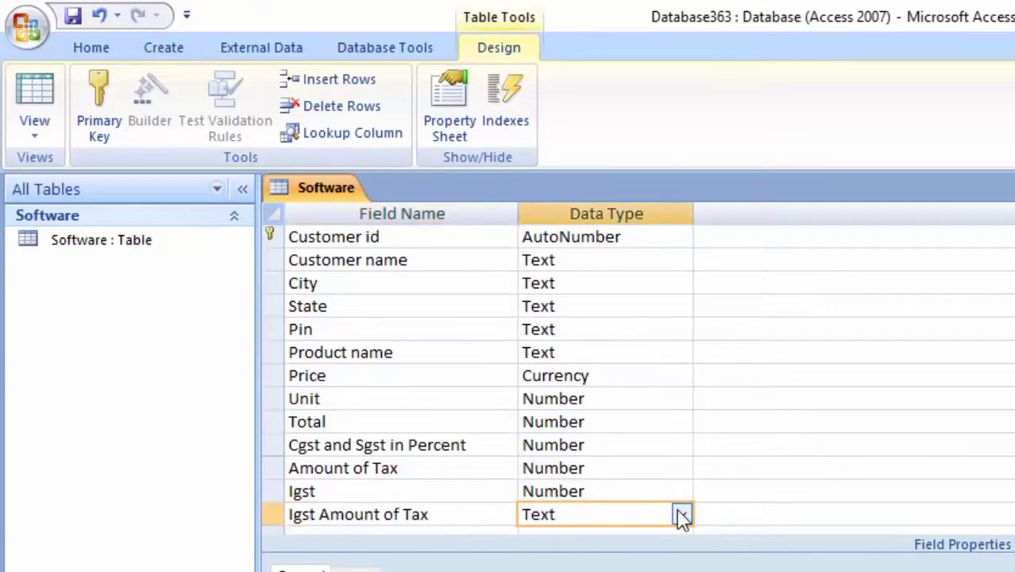
left_click(682, 515)
left_click(623, 570)
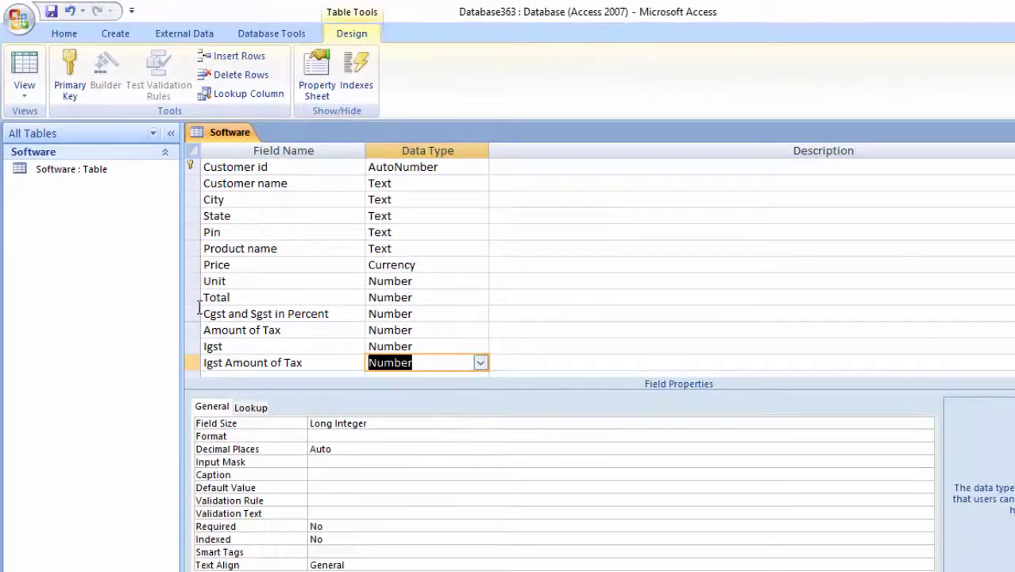
left_click(408, 423)
left_click(927, 425)
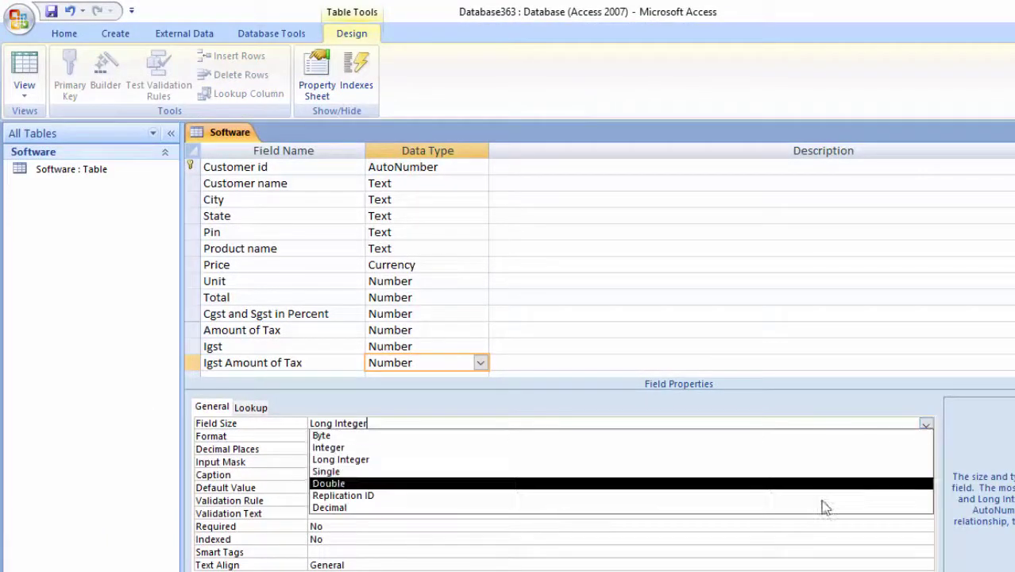
left_click(828, 481)
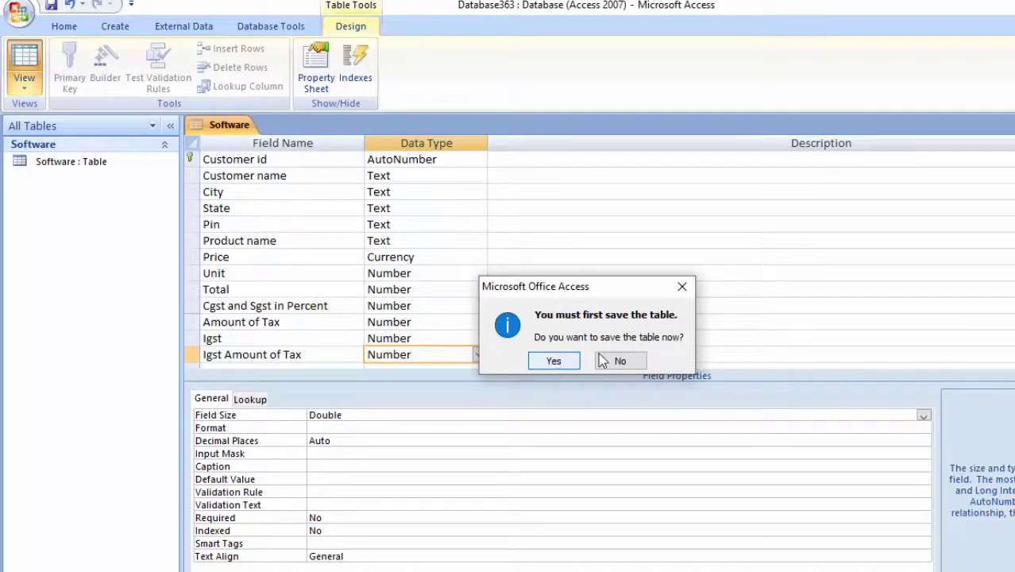
- Save the Software table, open its datasheet, and widen the Customer id column
left_click(681, 286)
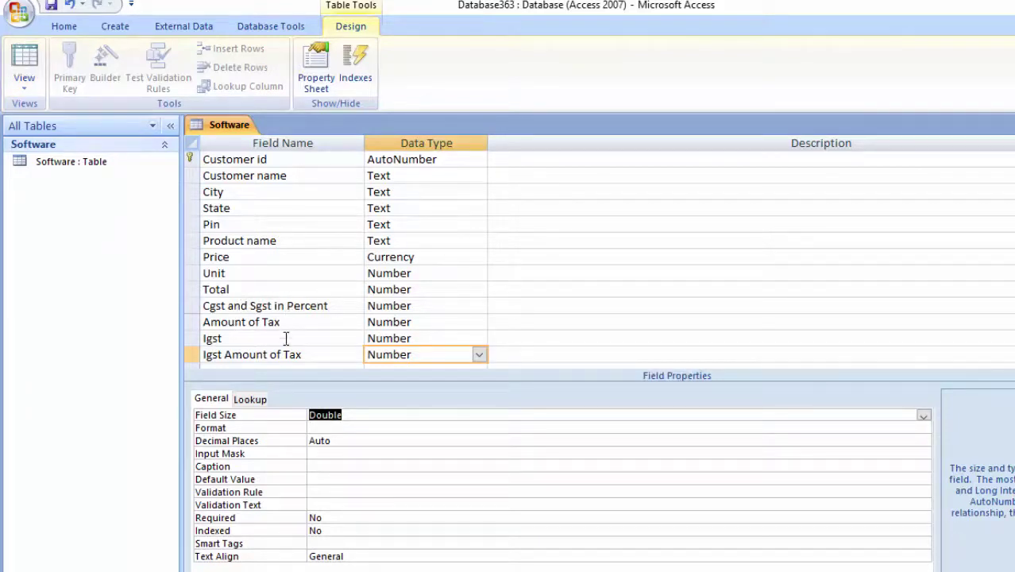
left_click(29, 55)
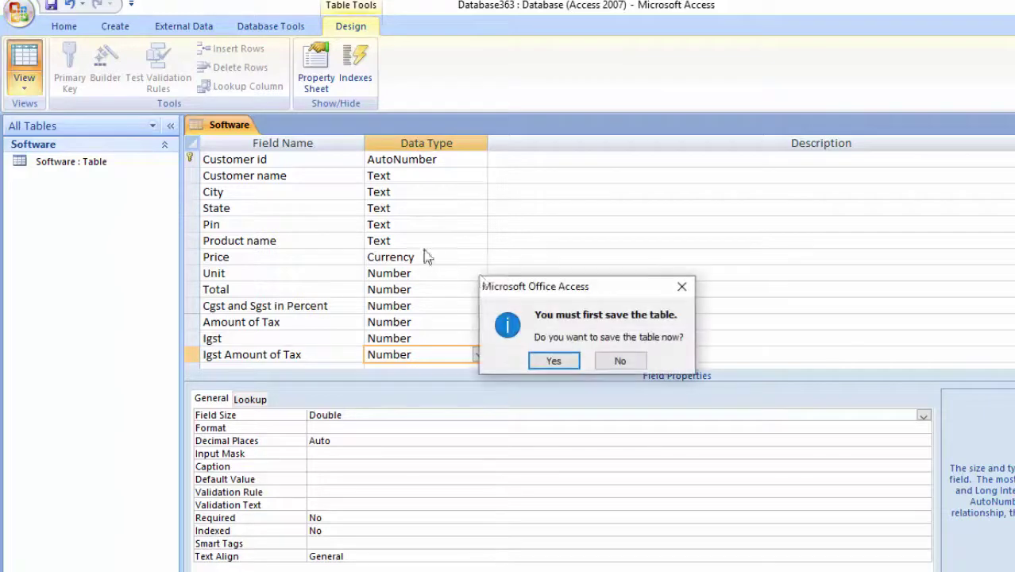
left_click(553, 360)
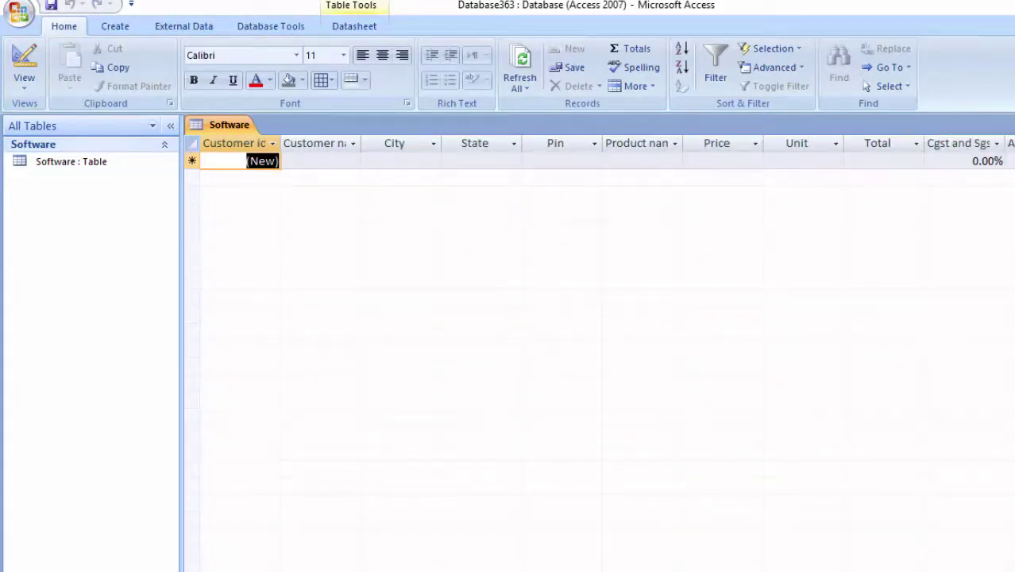
left_click_drag(280, 144, 287, 144)
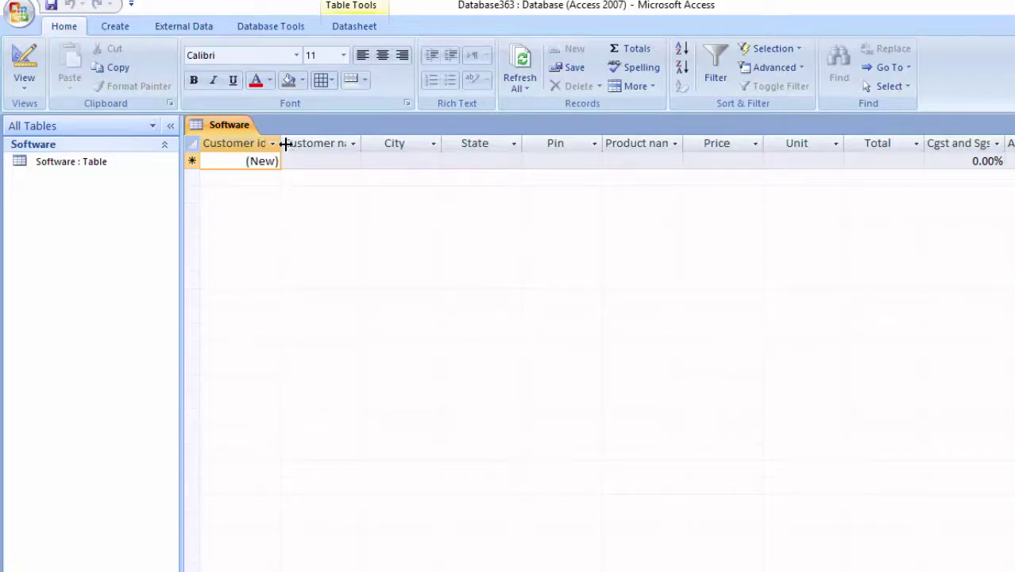
- Start a new design-view query and add the Software table to it
left_click(114, 26)
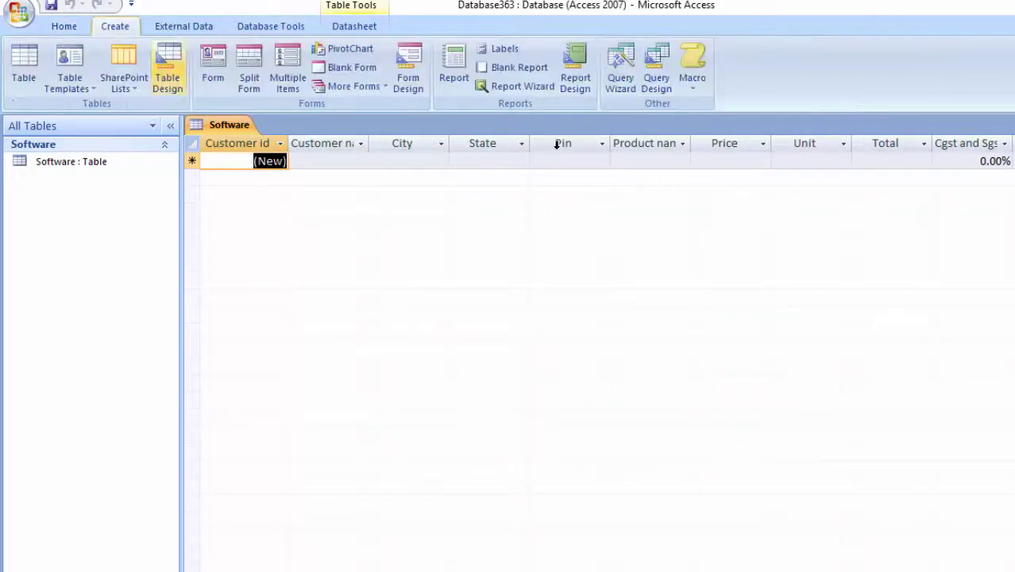
left_click(655, 83)
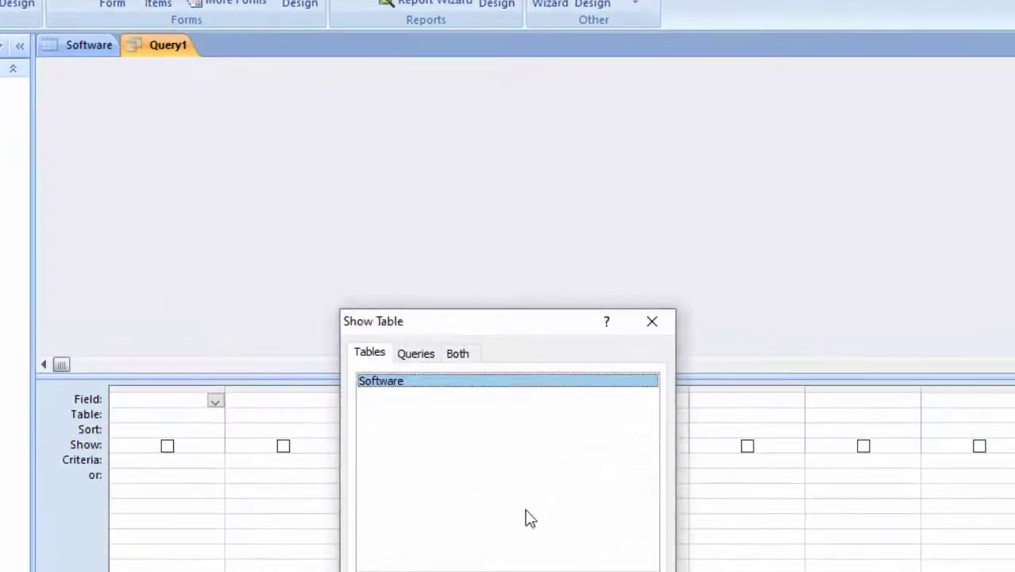
left_click_drag(524, 328, 385, 55)
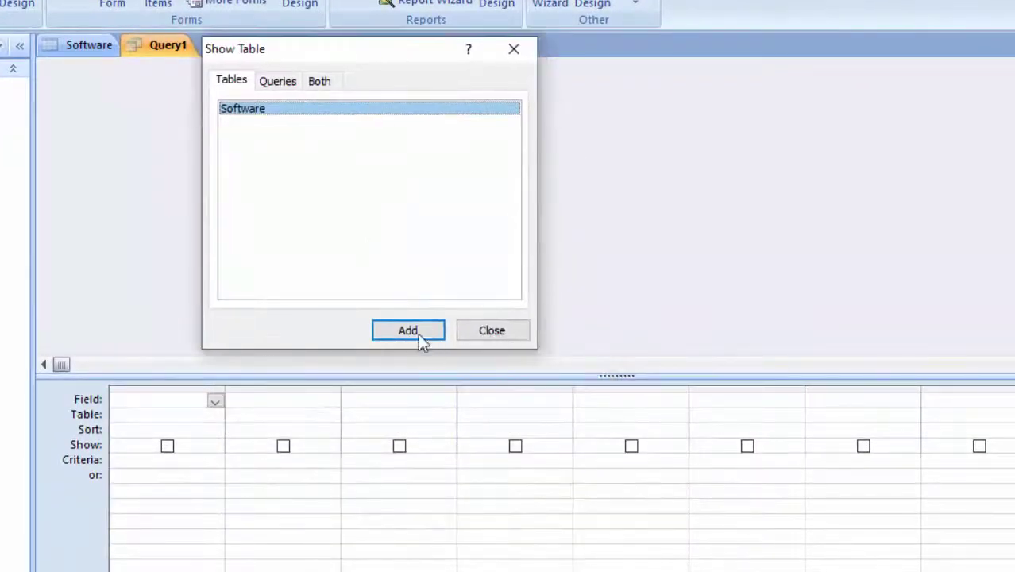
left_click(410, 330)
- Enlarge the Software field list and drag all its fields into the query grid
left_click(500, 333)
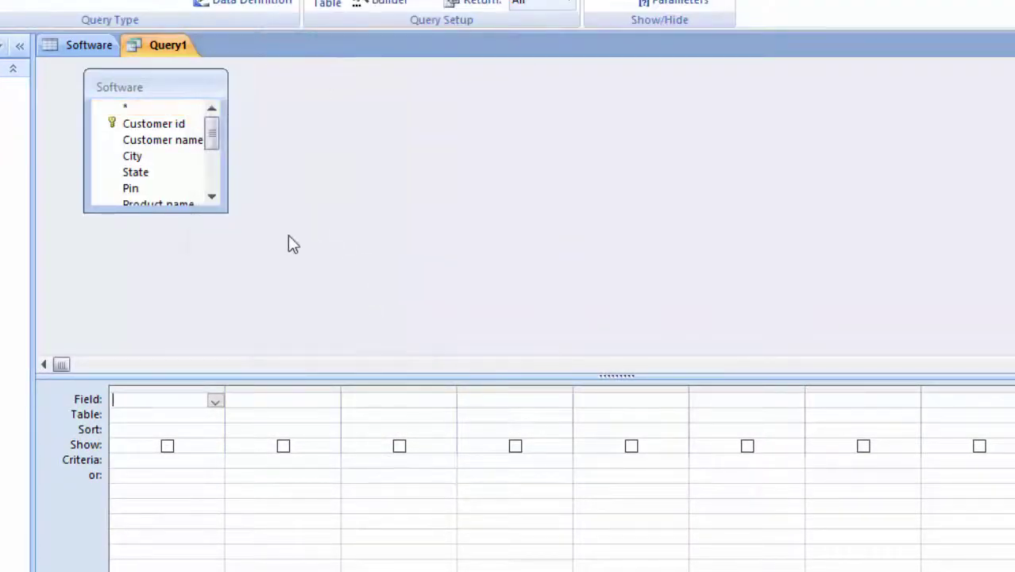
left_click_drag(227, 212, 286, 350)
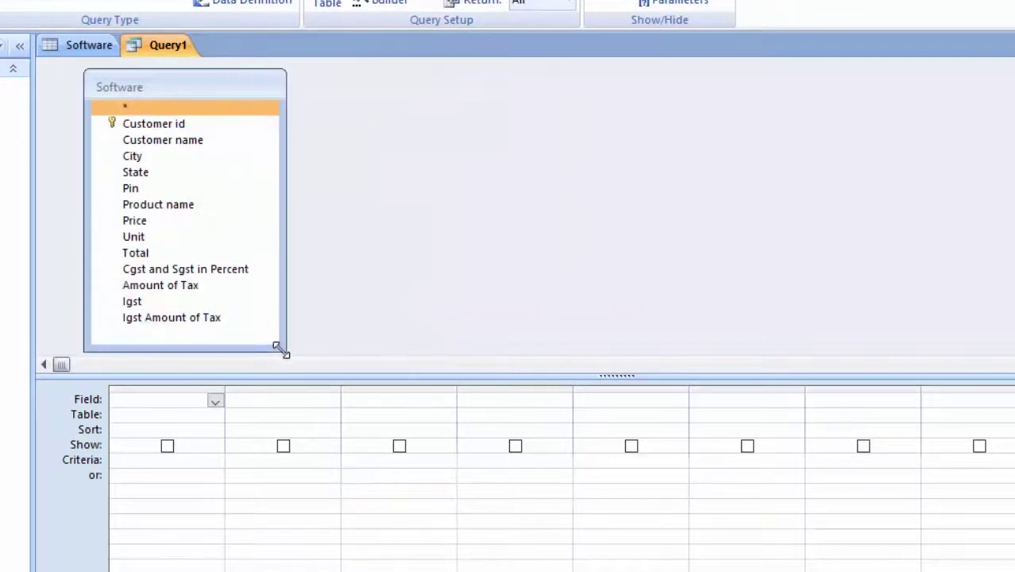
double_click(198, 89)
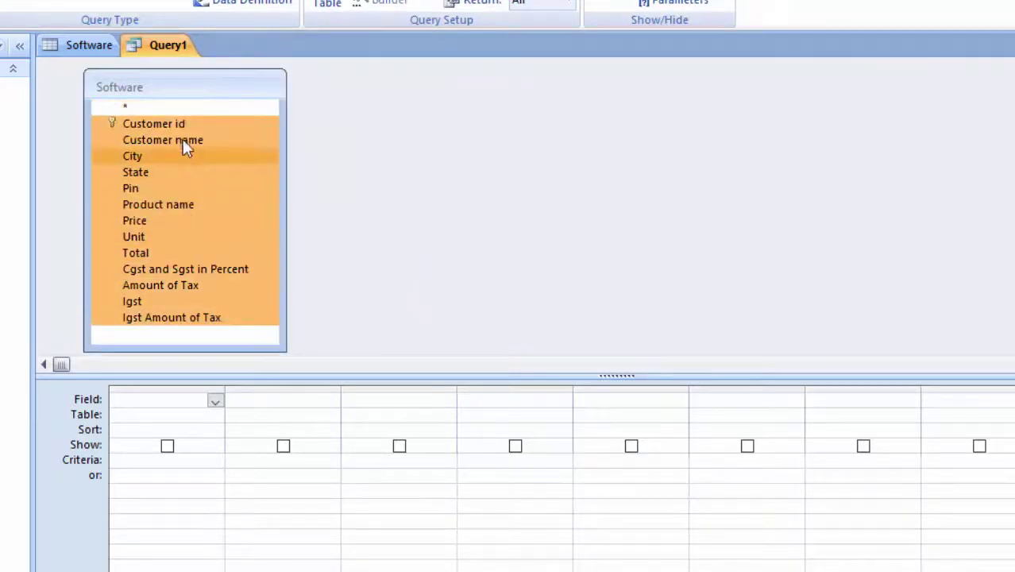
mouse_move(182, 140)
left_mouse_down()
mouse_move(188, 328)
mouse_move(177, 398)
left_mouse_up()
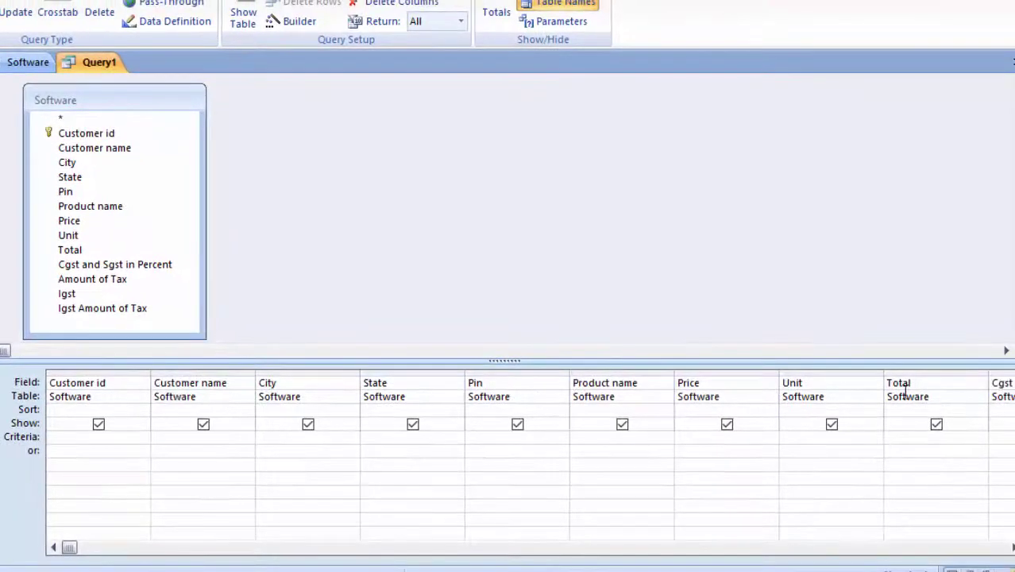
- Turn the Total column into the expression Total:[Price]*[Unit] using the Zoom box
right_click(923, 385)
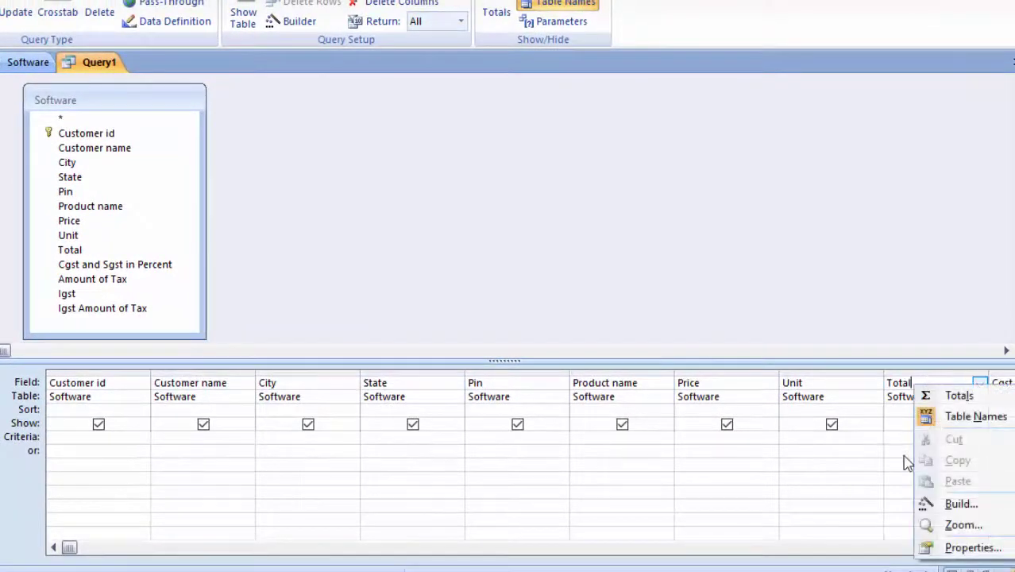
left_click(951, 525)
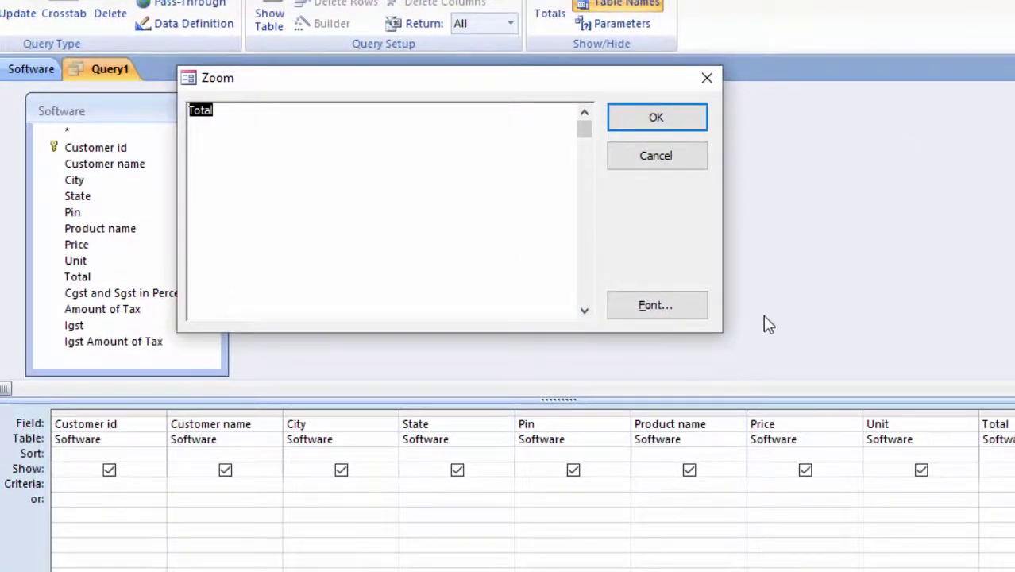
left_click(284, 115)
type(":[Price]*[Unit")
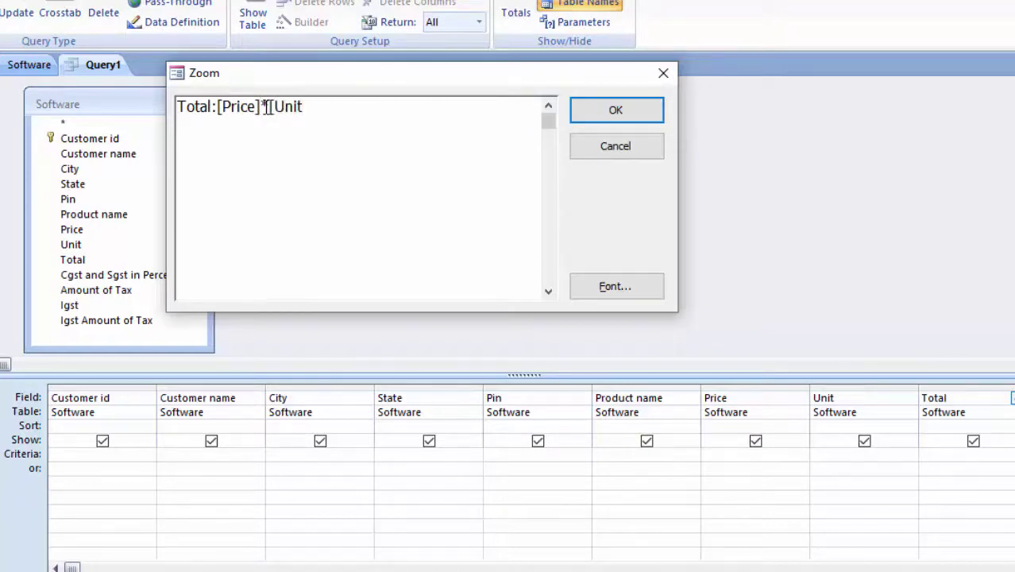
type("]")
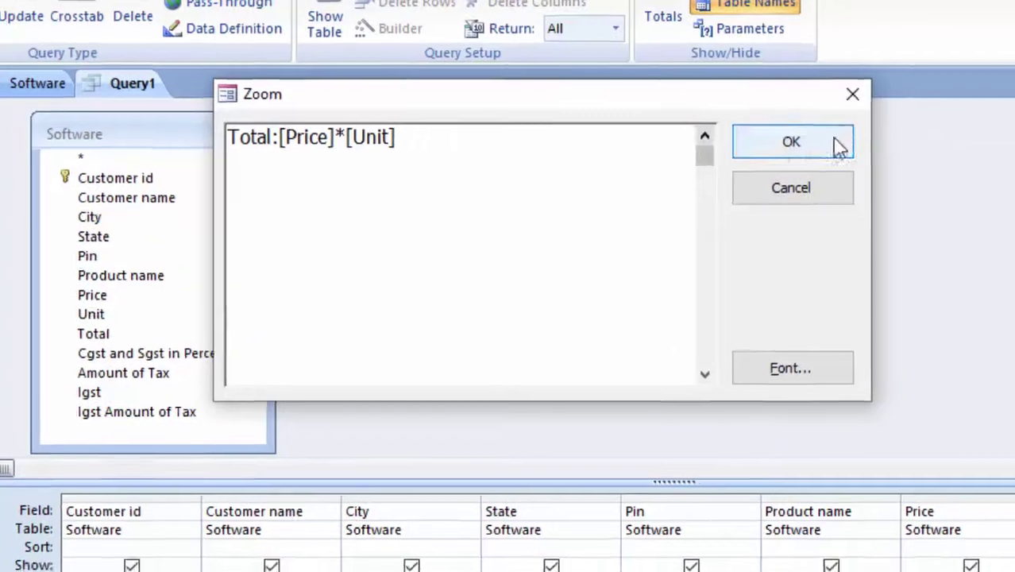
left_click(838, 145)
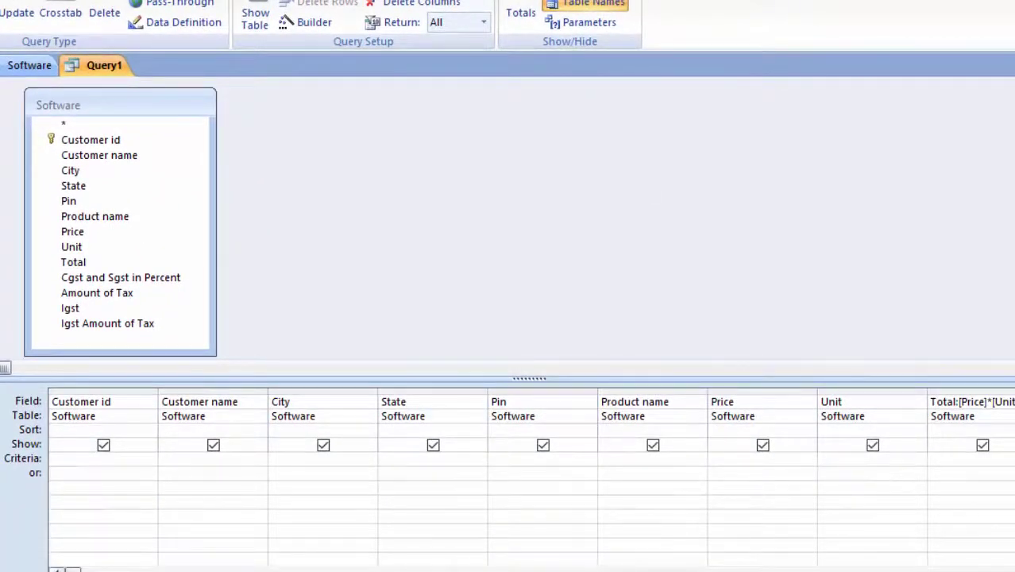
scroll(530, 445, "right", 1)
scroll(530, 445, "right", 1)
scroll(531, 444, "right", 1)
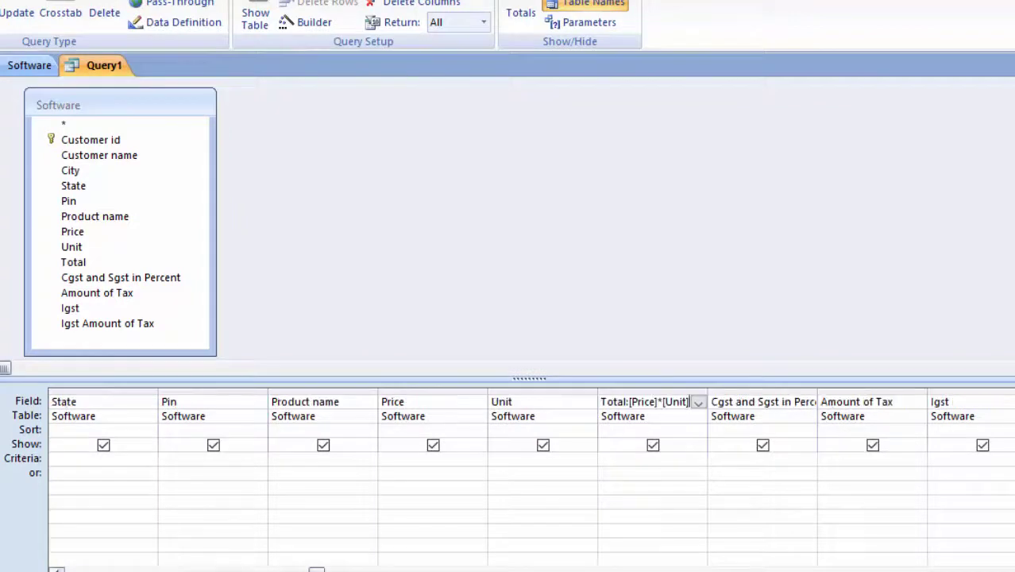
- Enter Amount of Tax:[Total]*[Cgst and Sgst in Percent] as the Amount of Tax column's expression
left_click(908, 404)
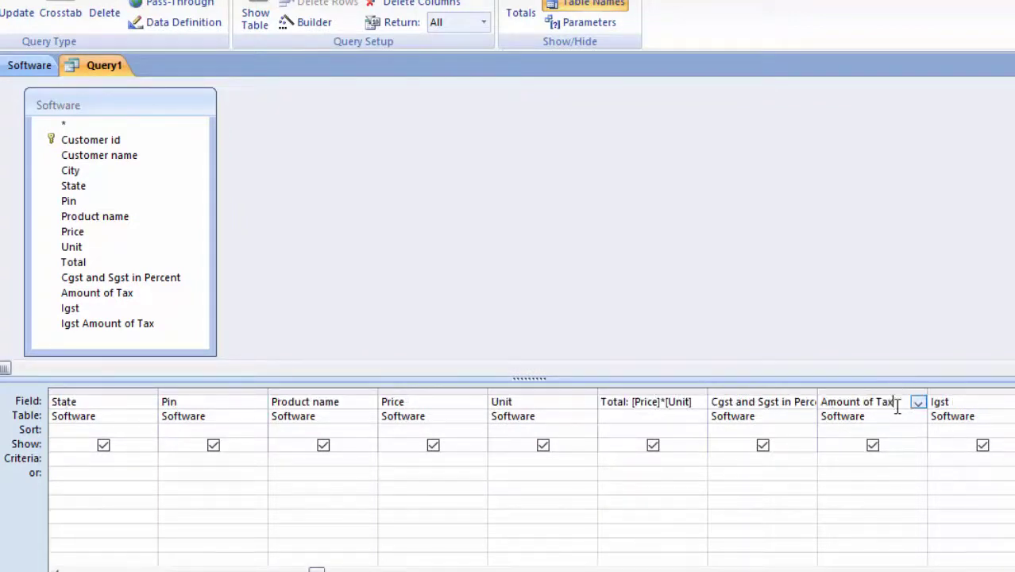
right_click(897, 406)
left_click(937, 549)
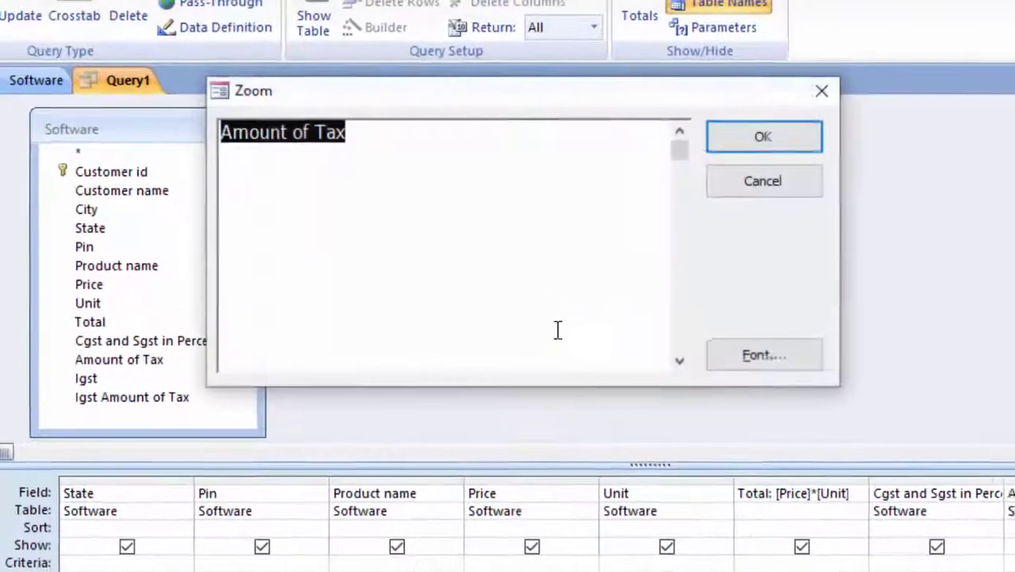
left_click(422, 138)
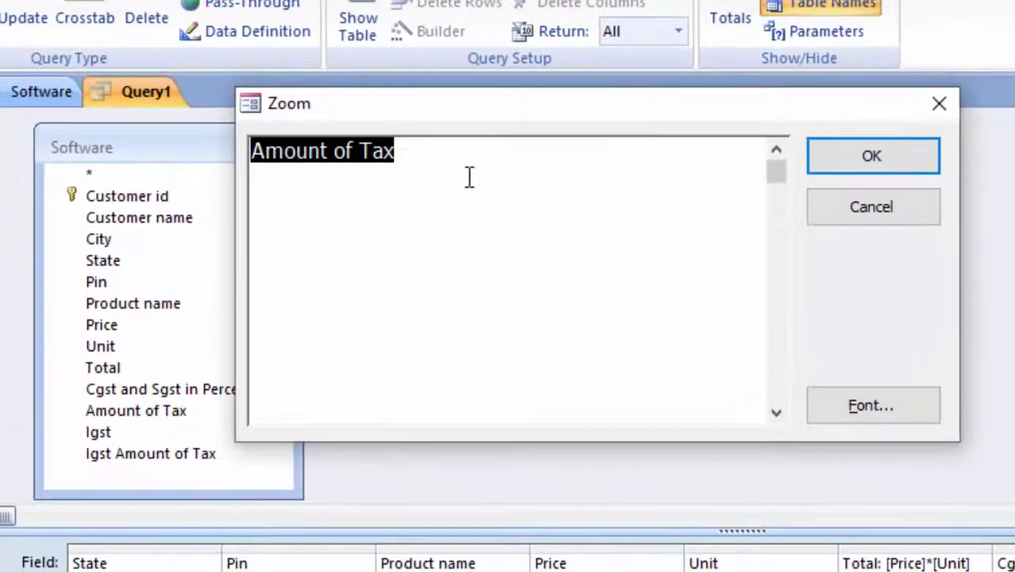
type(":[")
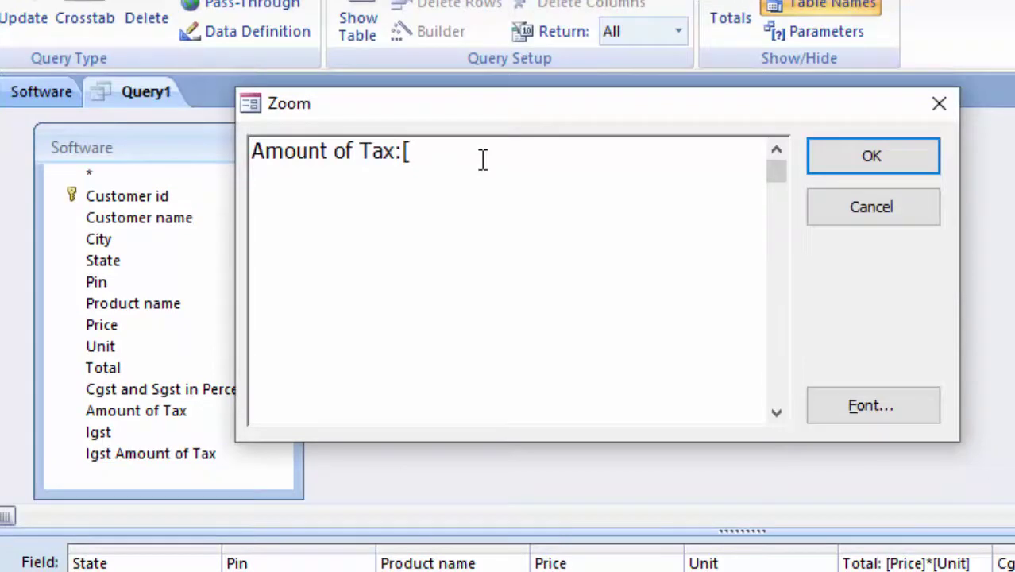
type("Total]*[")
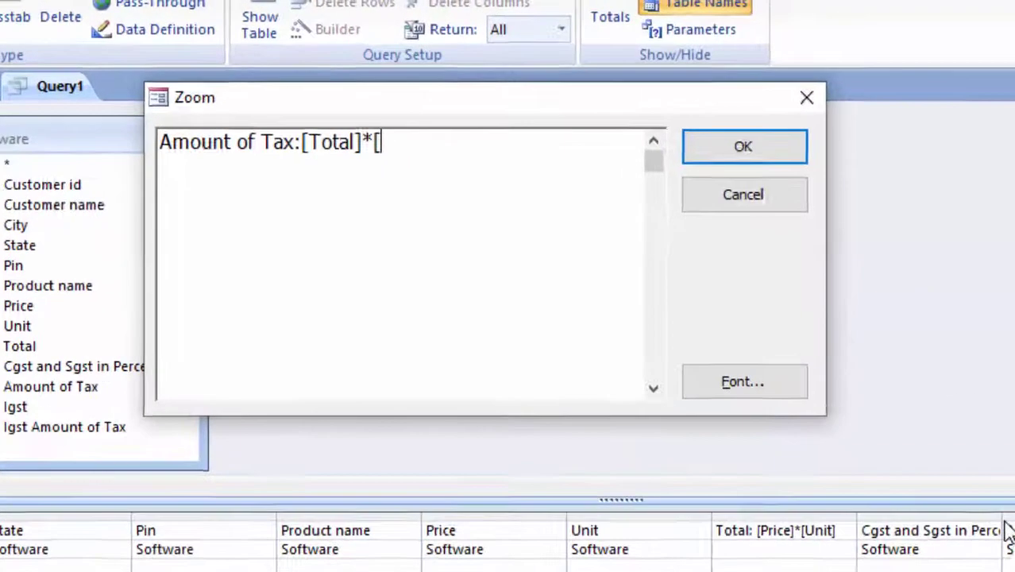
type("C")
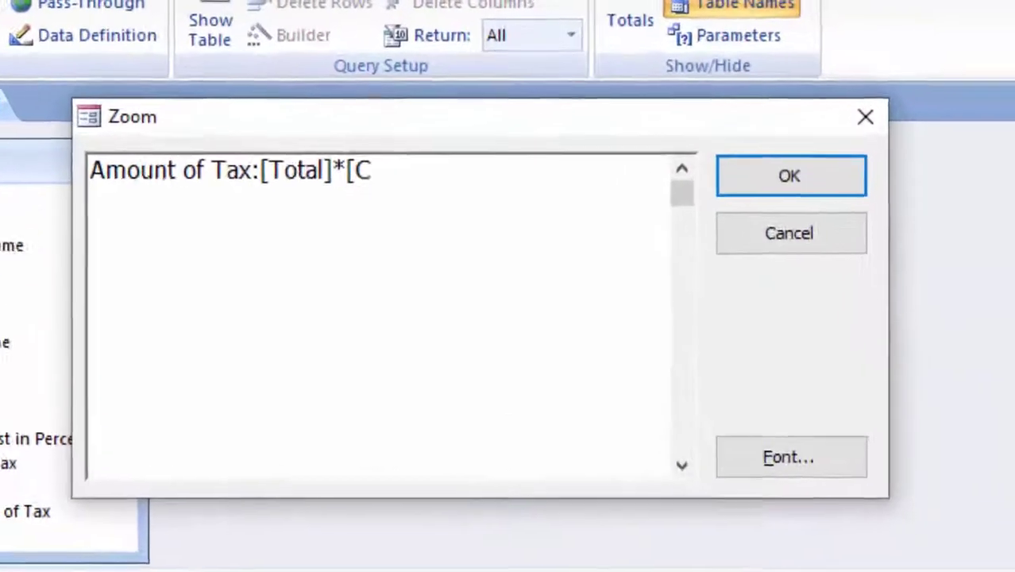
type("gst a")
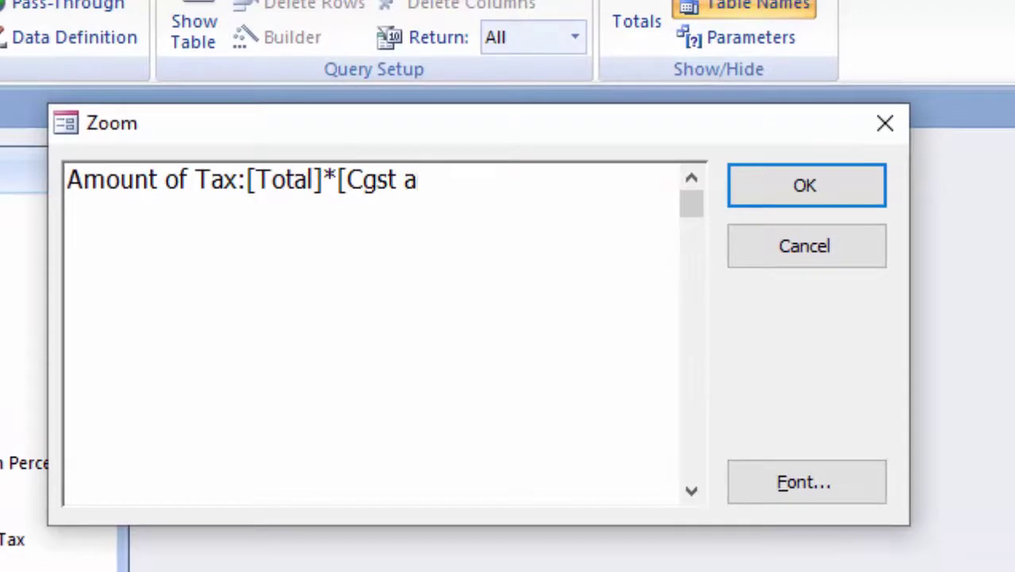
type("nd S")
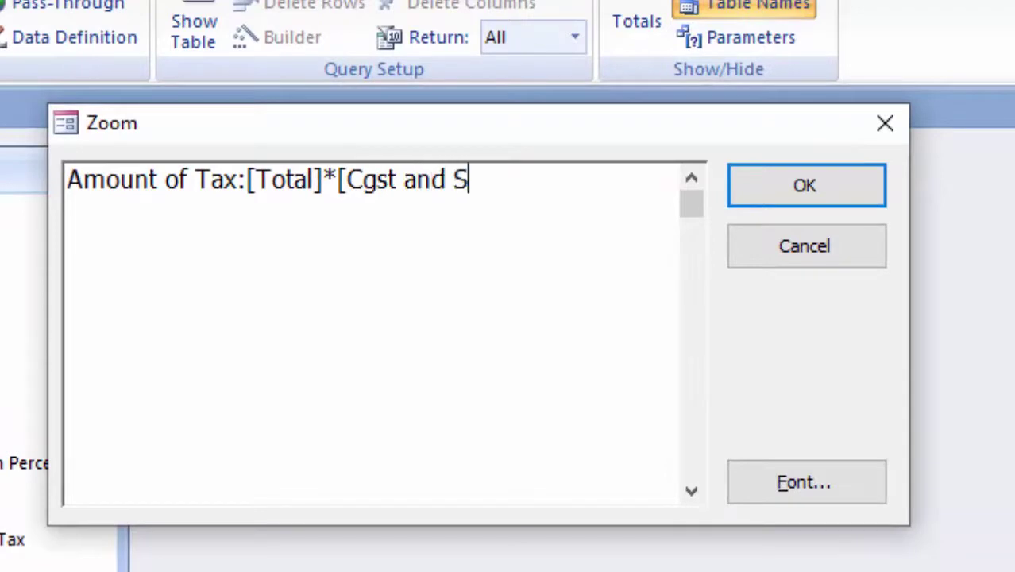
type("gst i")
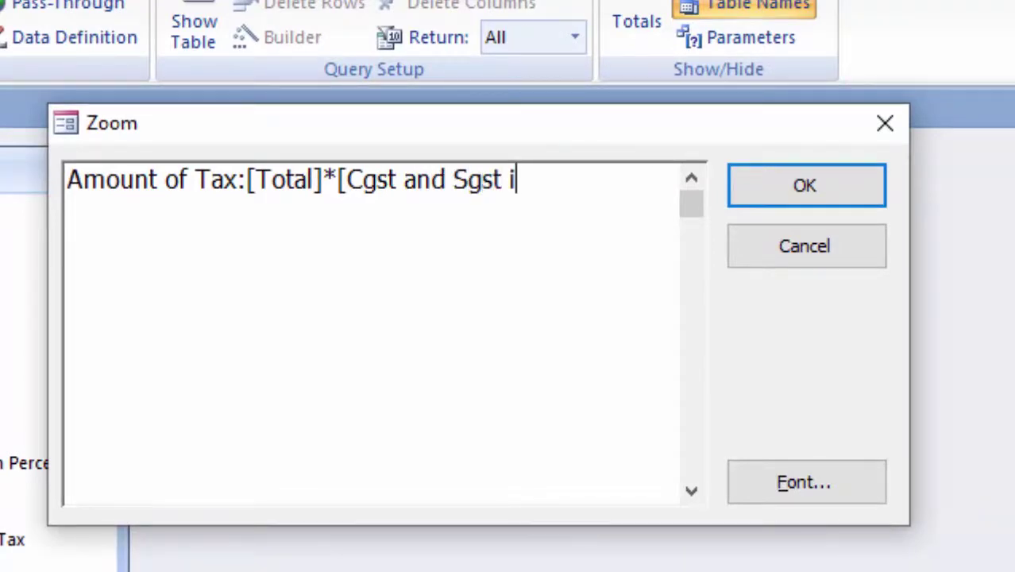
type("n Pe")
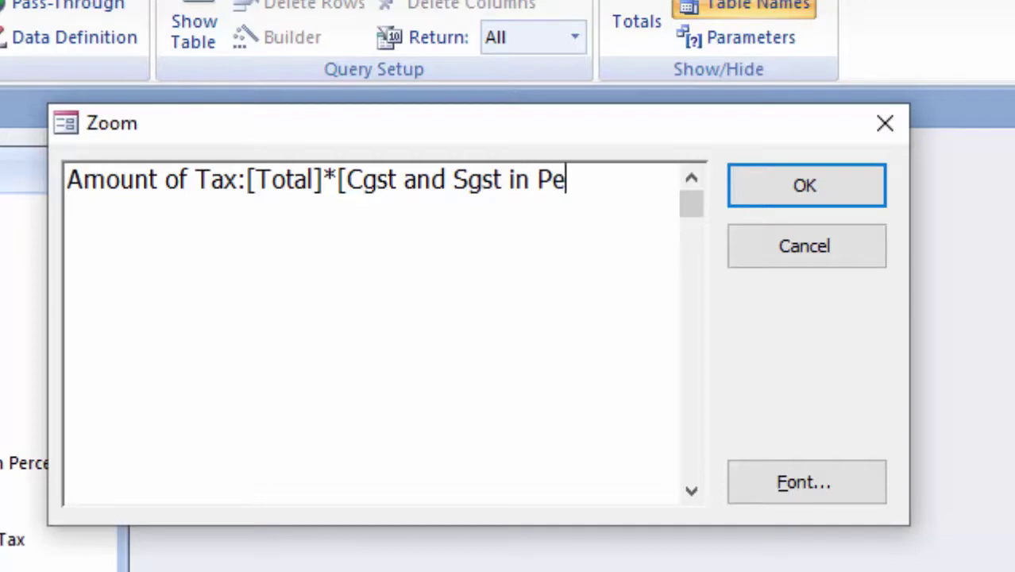
type("rcent")
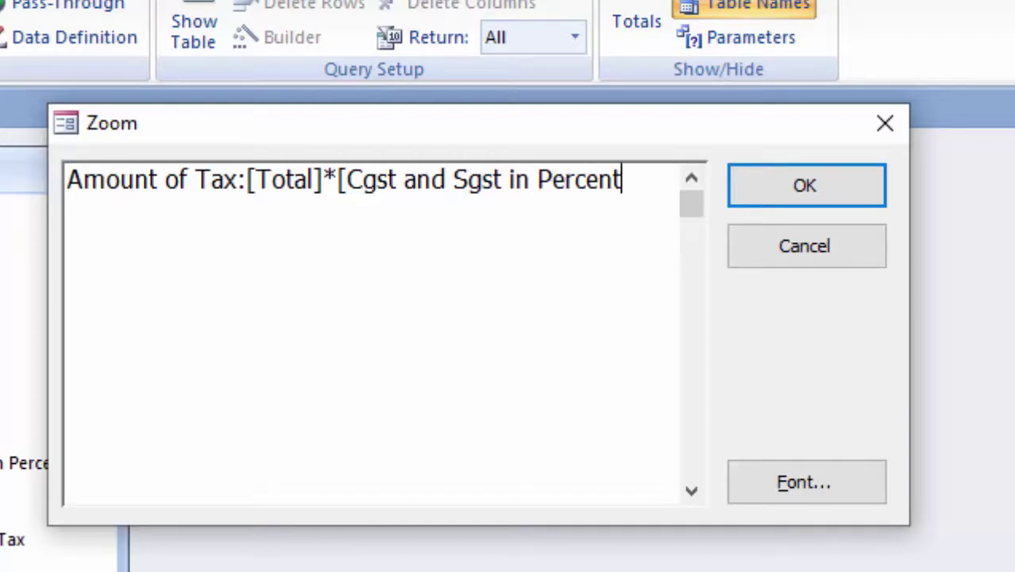
type("]")
left_click(797, 190)
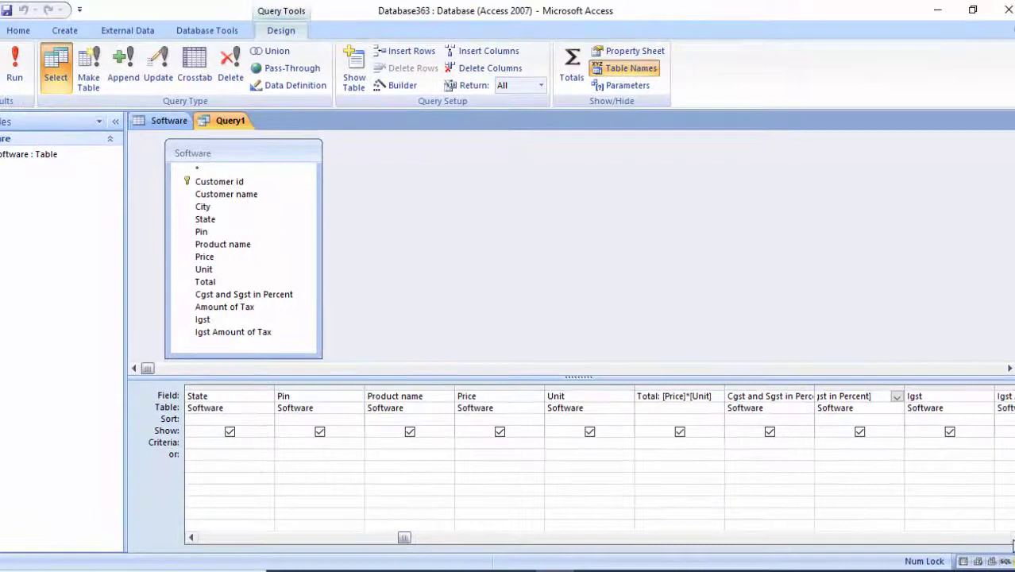
- Set the last column's field to the expression Igst Amount of Tax:[Total]*[Igst]
left_click(1009, 538)
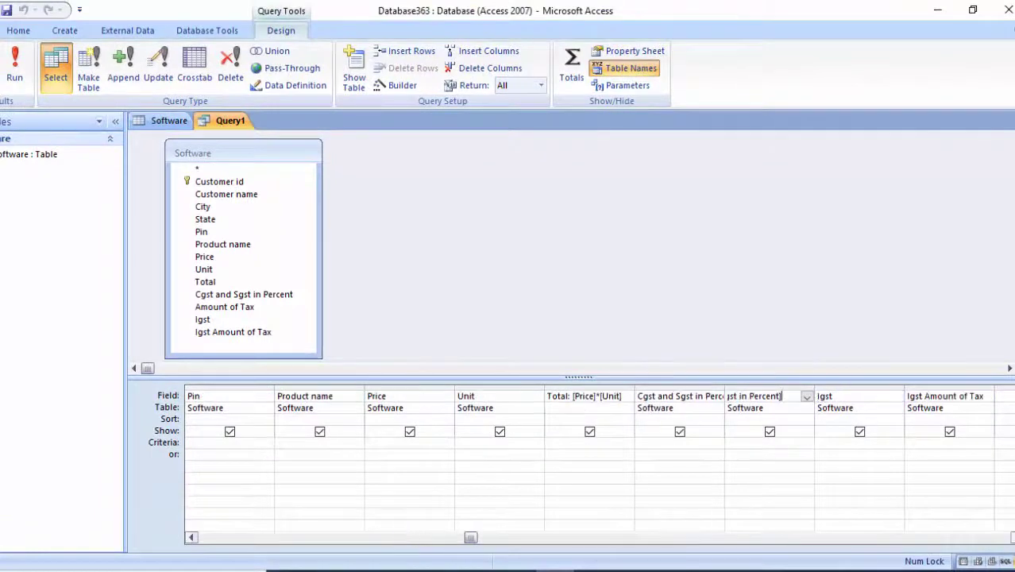
left_click(1010, 538)
left_click(1010, 537)
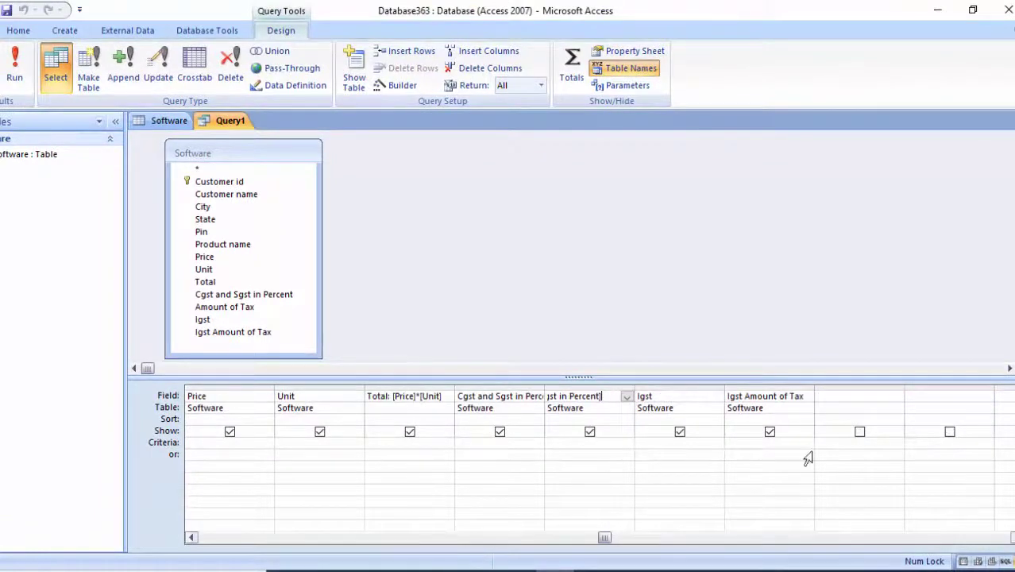
left_click(809, 395)
left_click(786, 388)
right_click(785, 391)
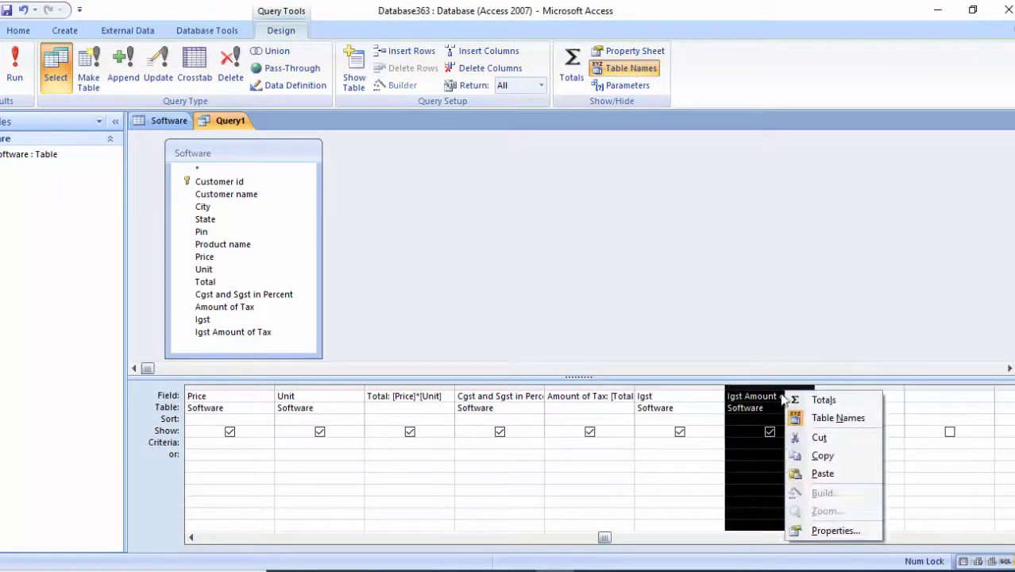
left_click(736, 403)
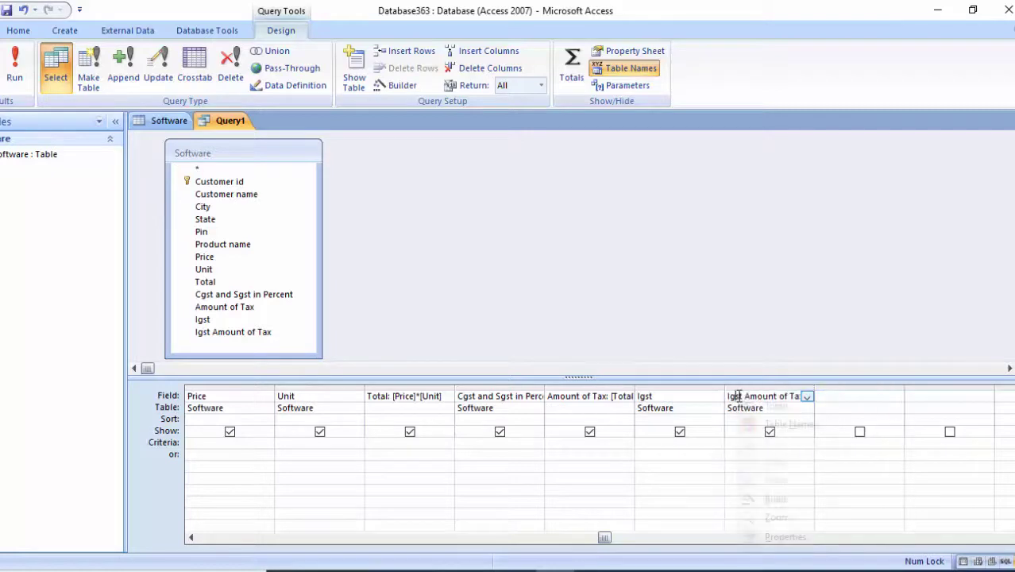
right_click(741, 396)
left_click(776, 514)
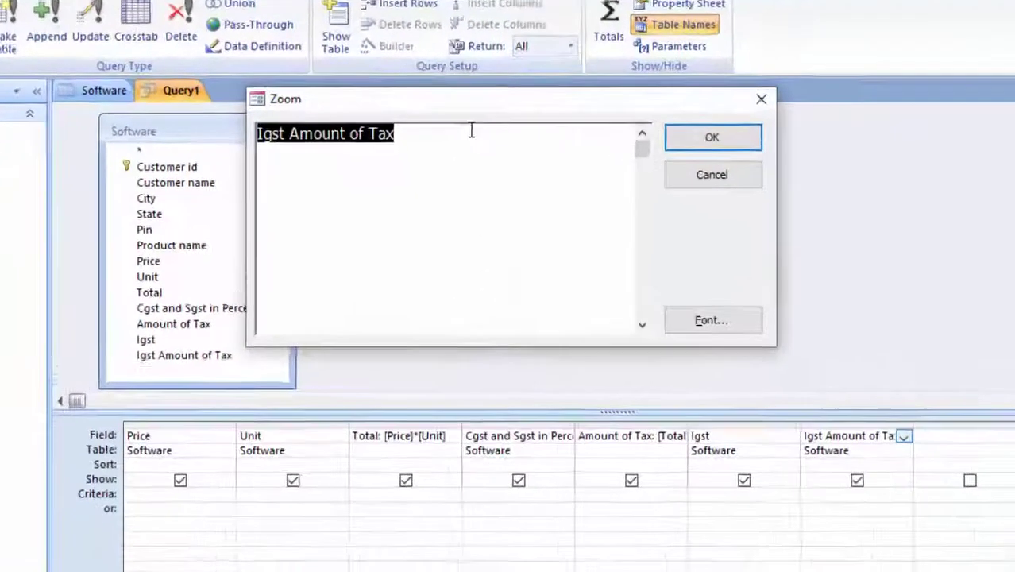
left_click(461, 152)
type("[")
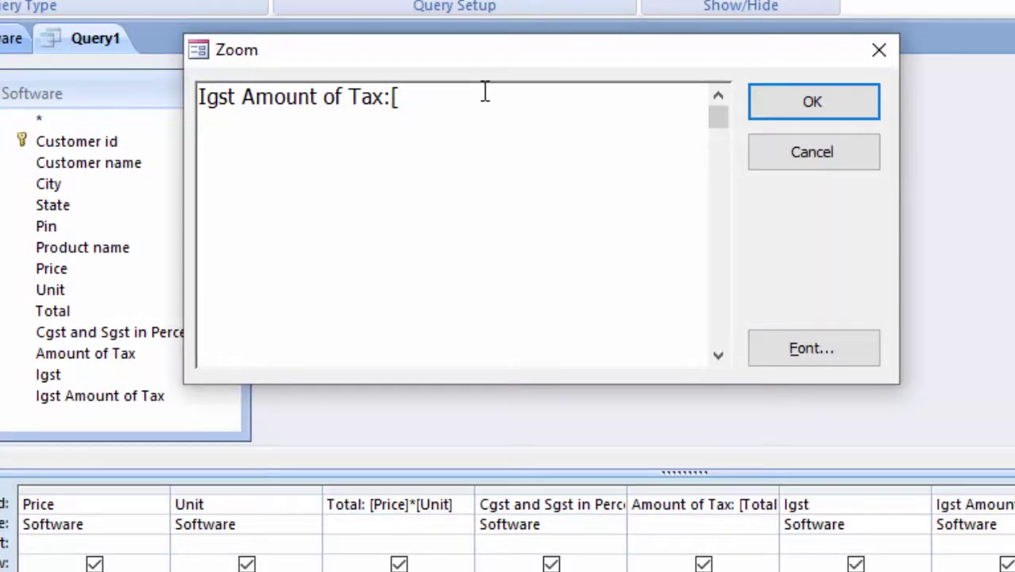
type("To")
type("tal]*[")
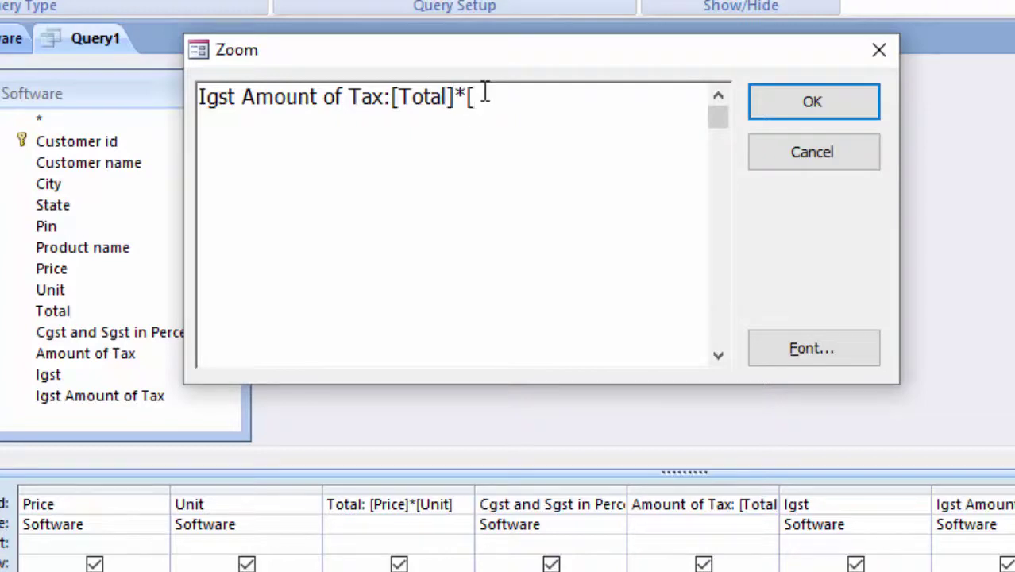
type("Igst")
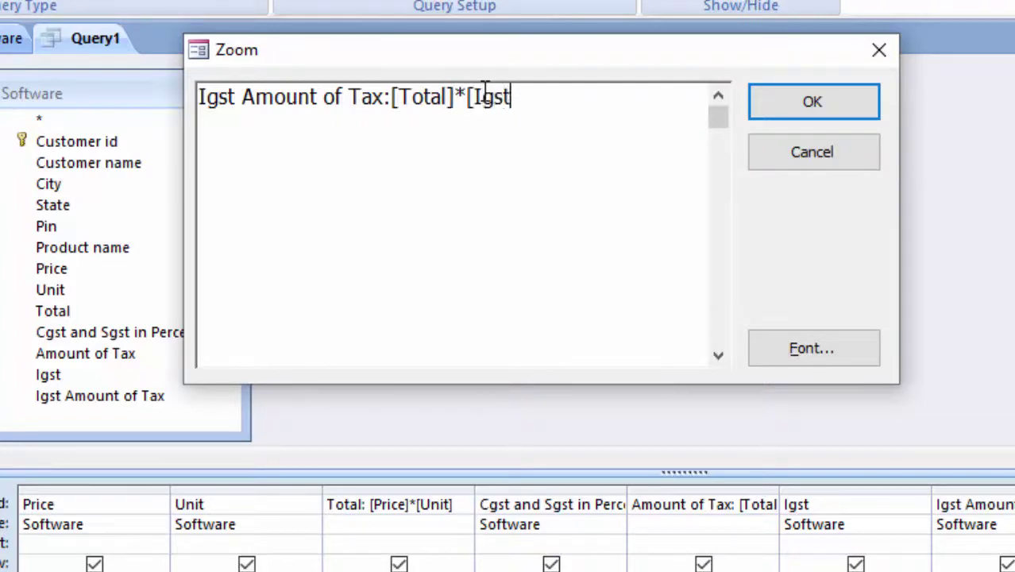
type("]")
left_click(764, 113)
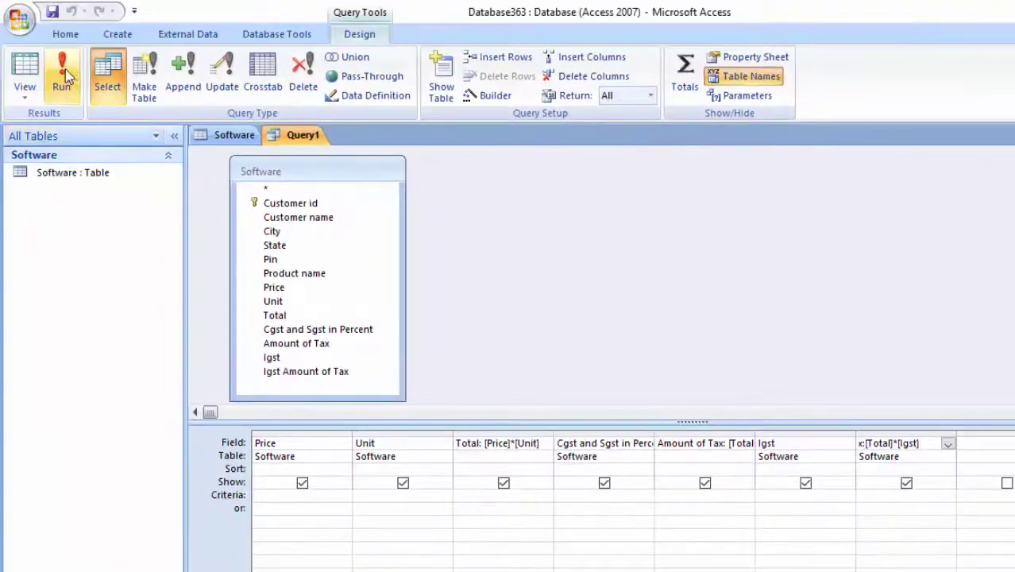
- Run the query, widen the name columns, and type the first customer's name and city
left_click(61, 76)
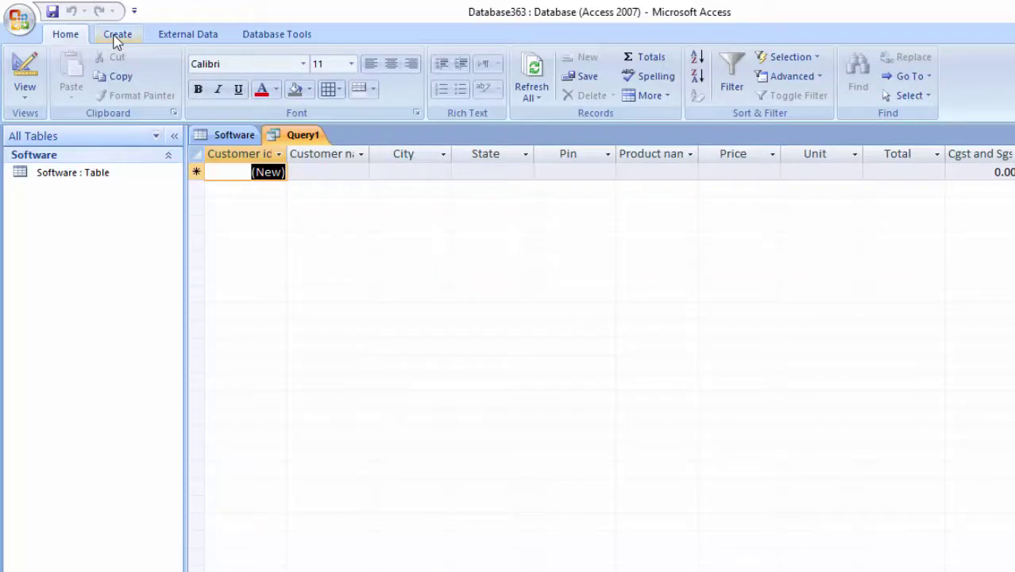
left_click(347, 173)
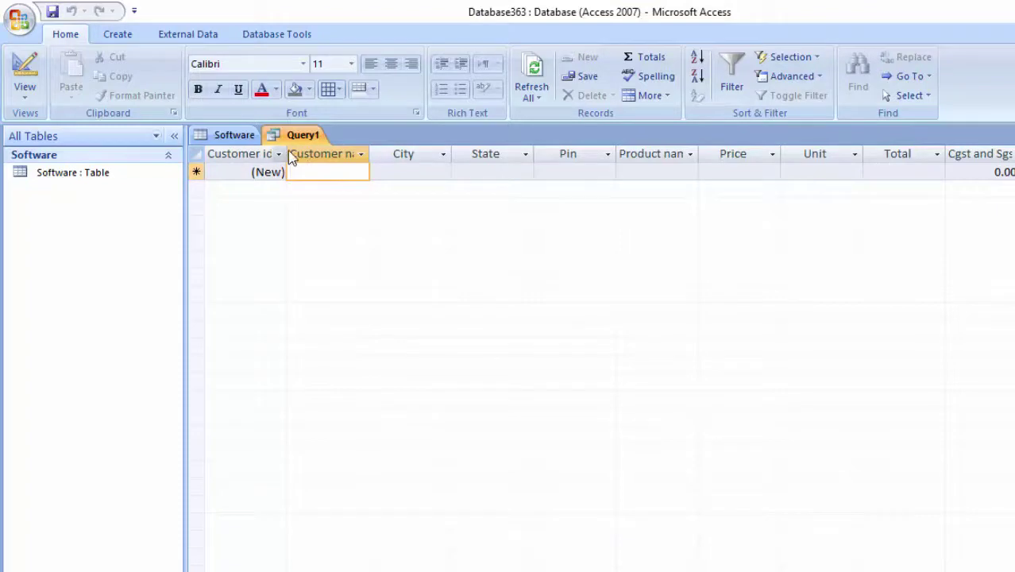
left_click_drag(290, 153, 299, 153)
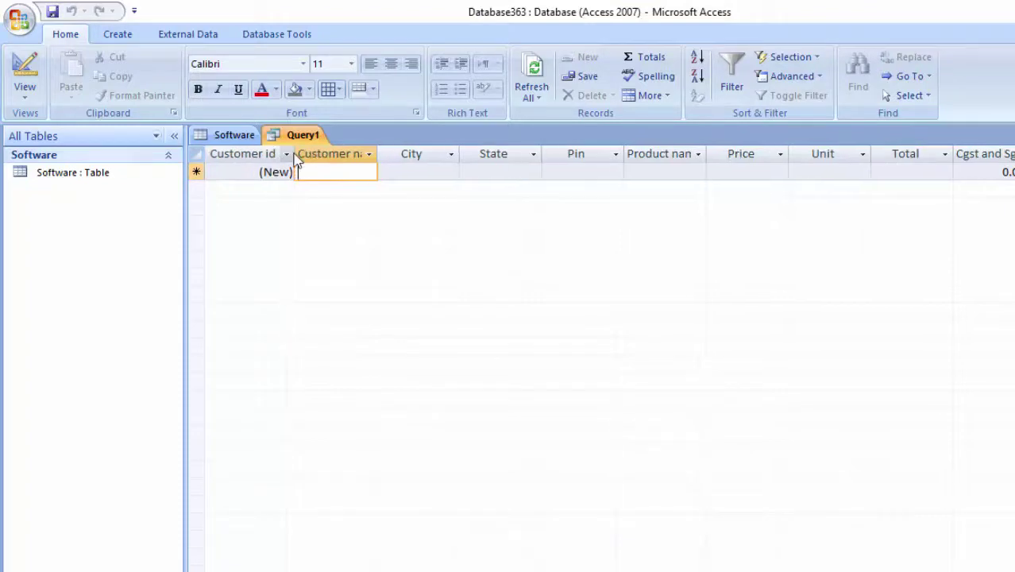
double_click(378, 154)
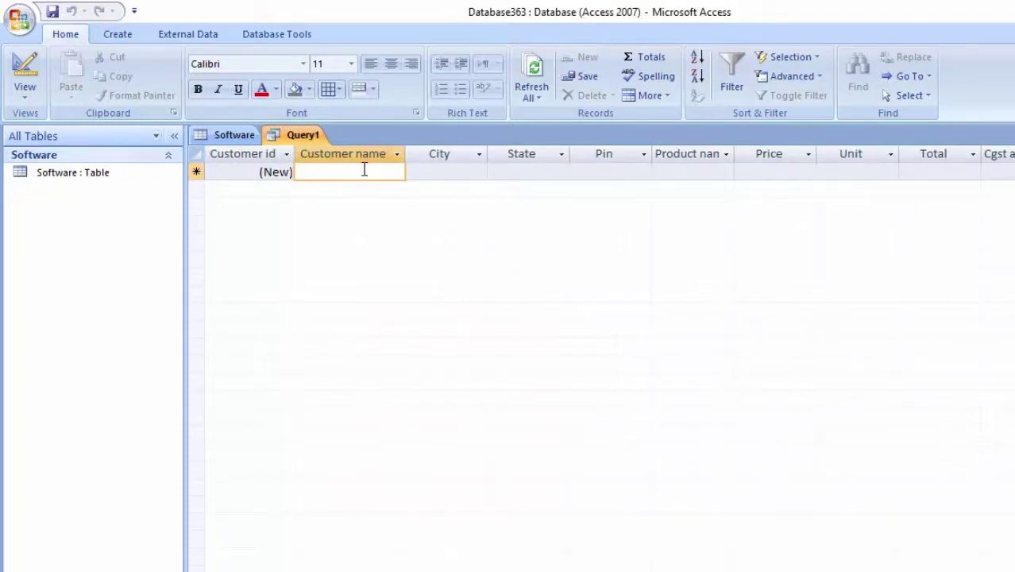
type("Ava")
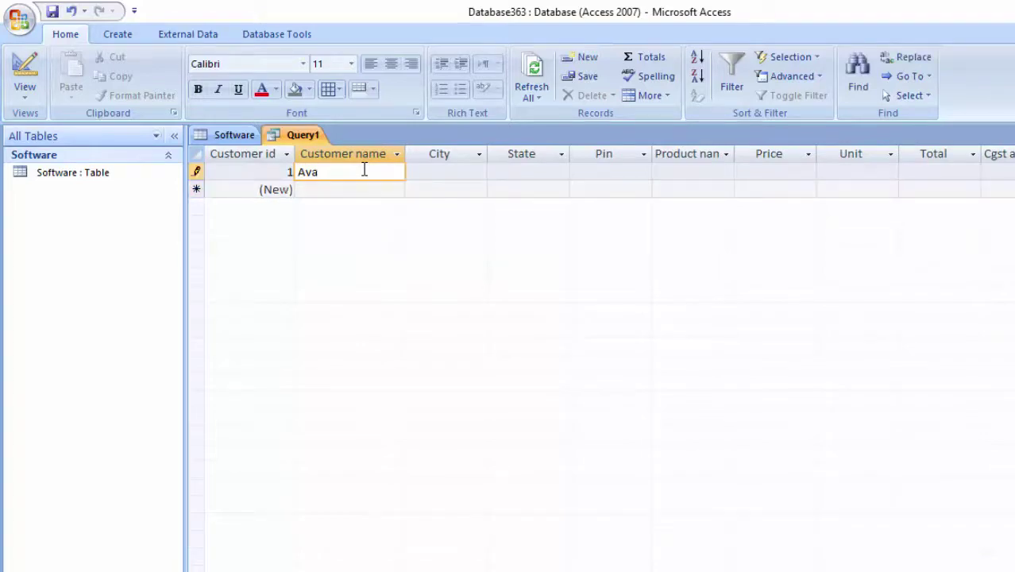
type("nish")
key("Tab")
type("Dfeoria")
key("Tab")
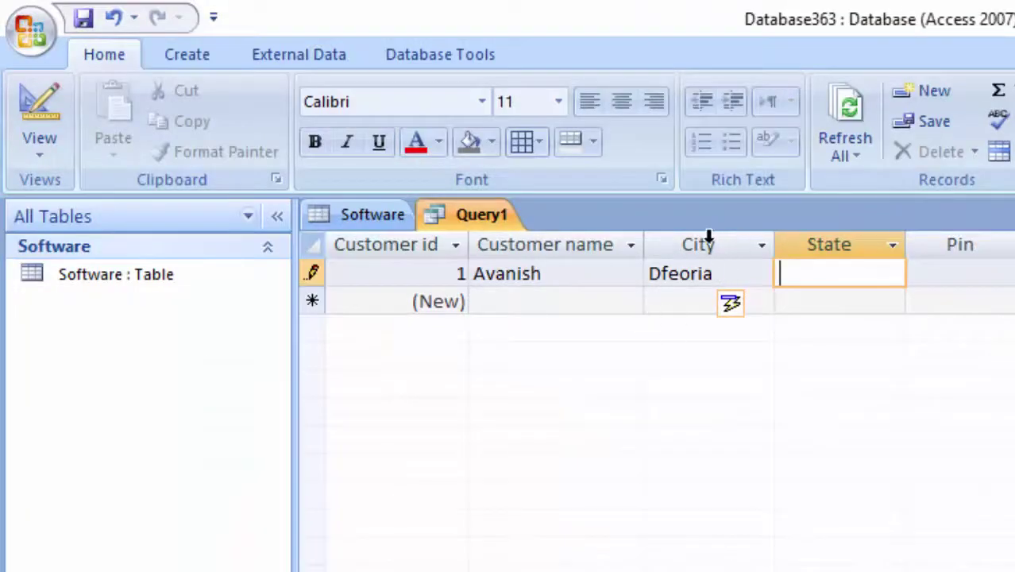
- Correct the city spelling, then enter the customer's state and pin code
left_click(668, 276)
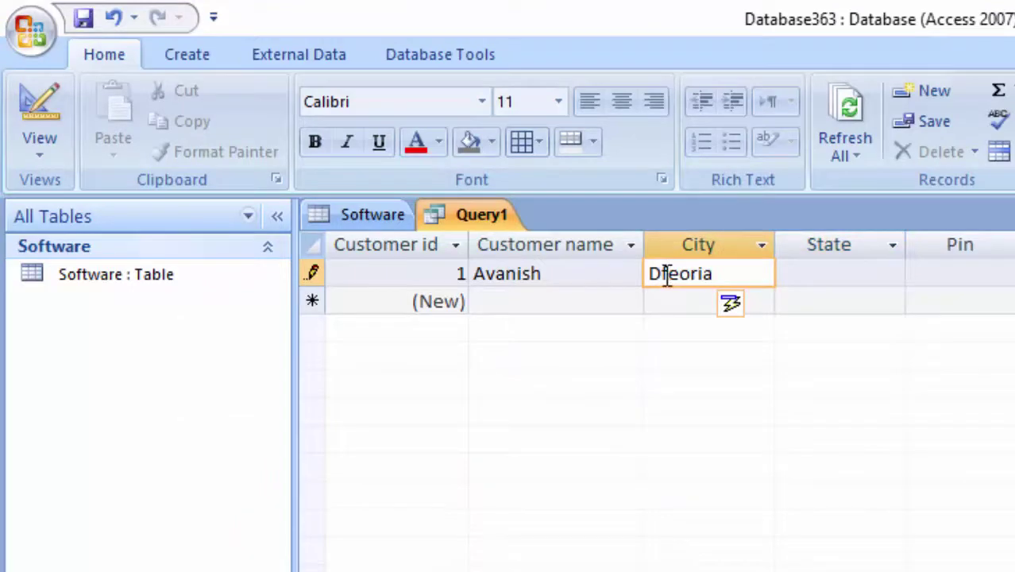
key("BackSpace")
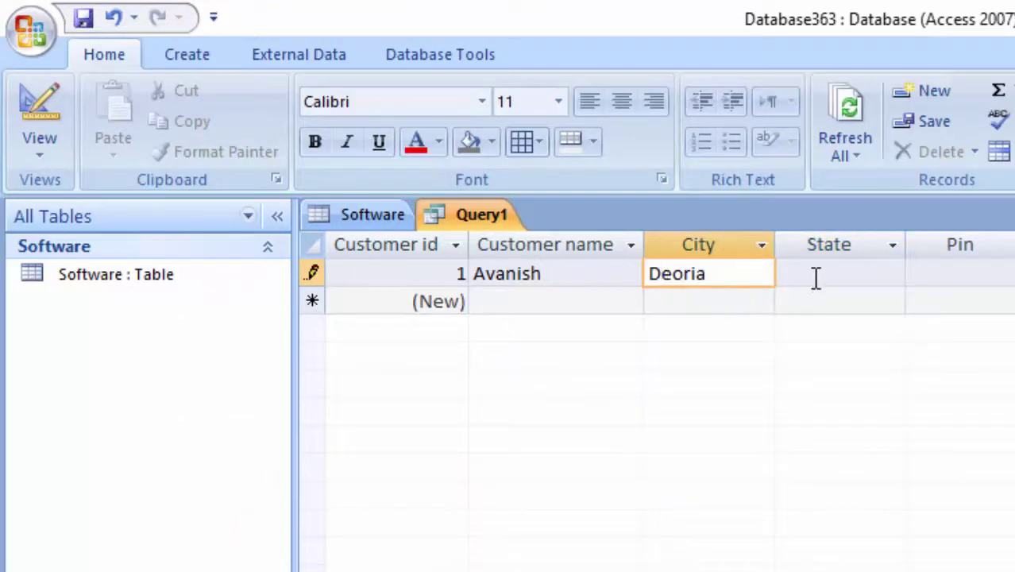
left_click(813, 270)
type("UP")
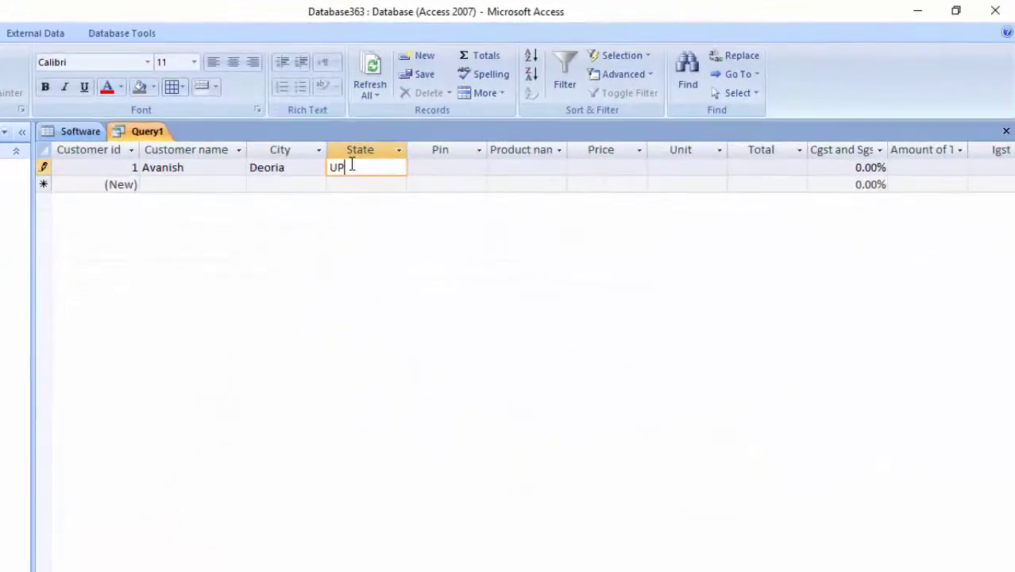
left_click(435, 167)
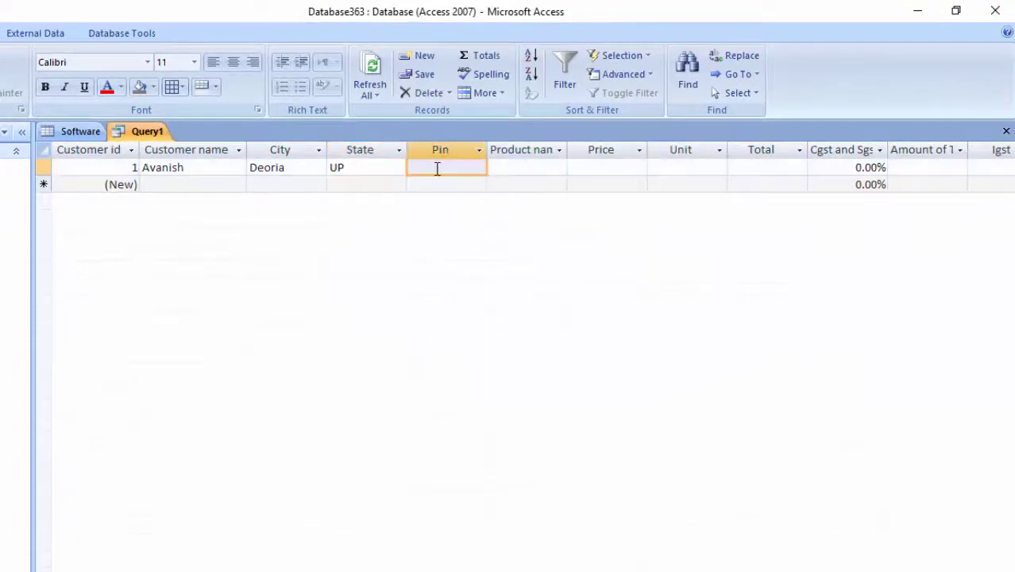
type("67689")
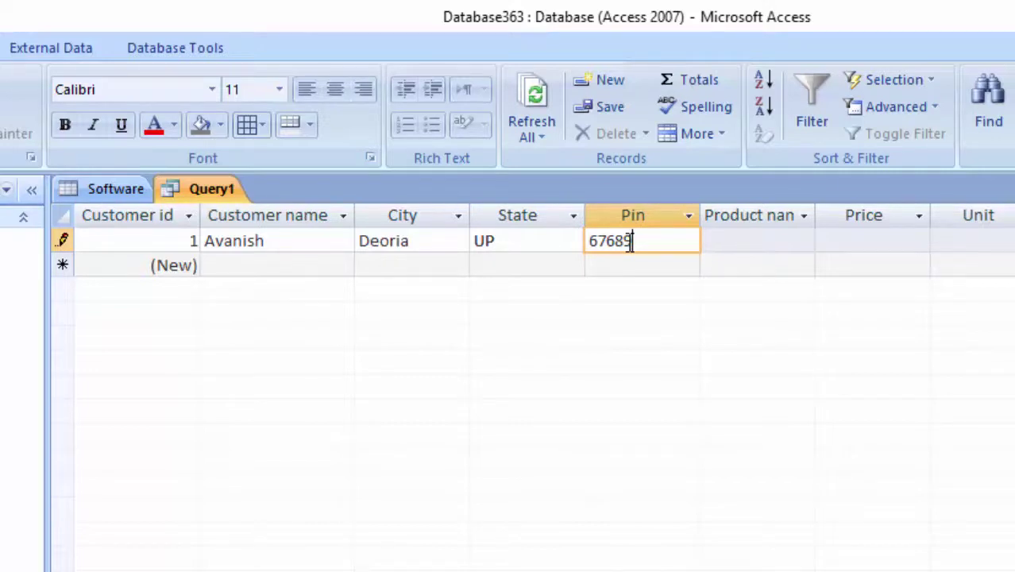
- Enter product Keyboard at price 220 for 6 units
left_click(762, 241)
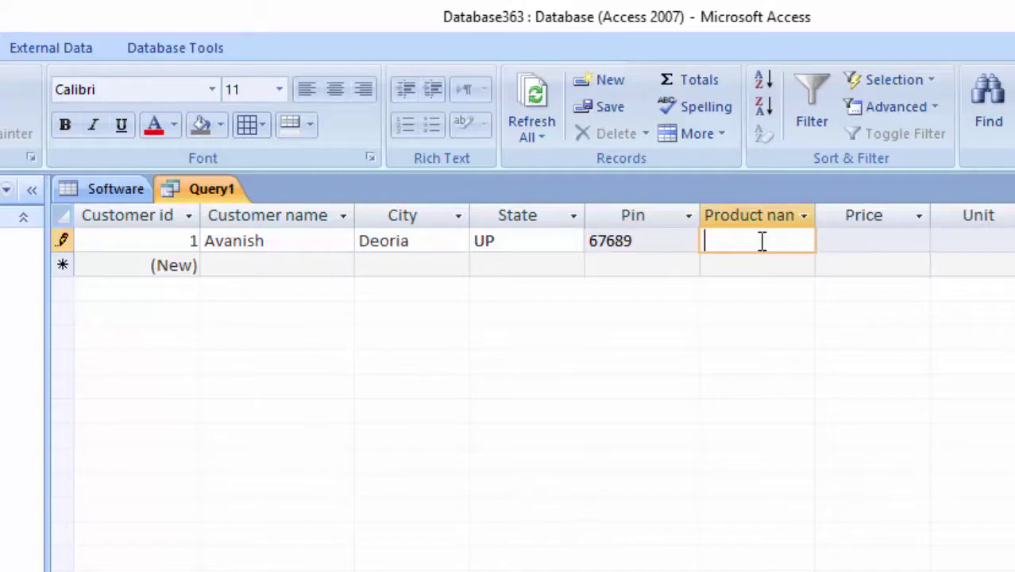
type("Kew")
key("BackSpace")
type("board")
left_click(853, 240)
type("22")
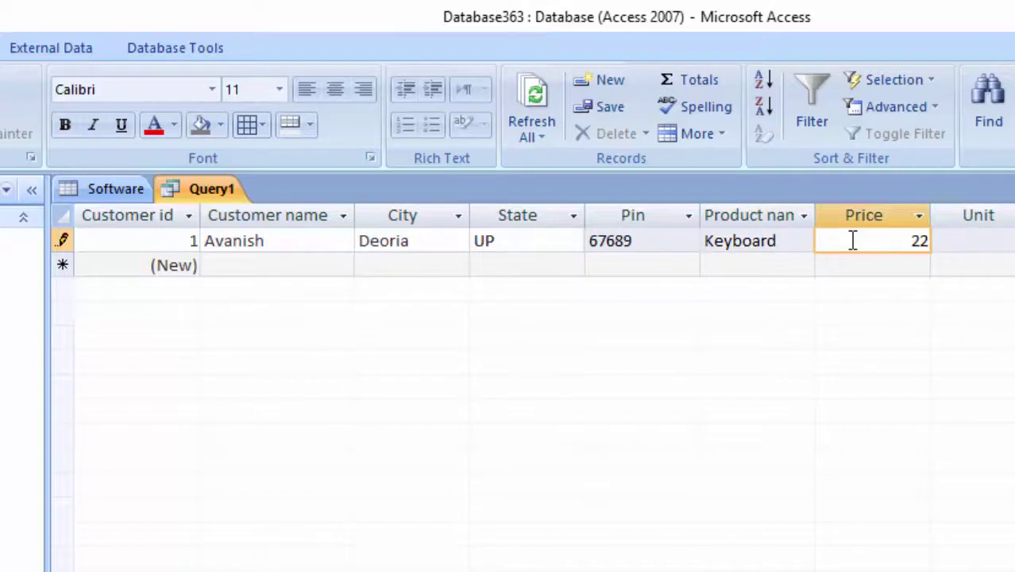
type("0")
key("Tab")
type("6")
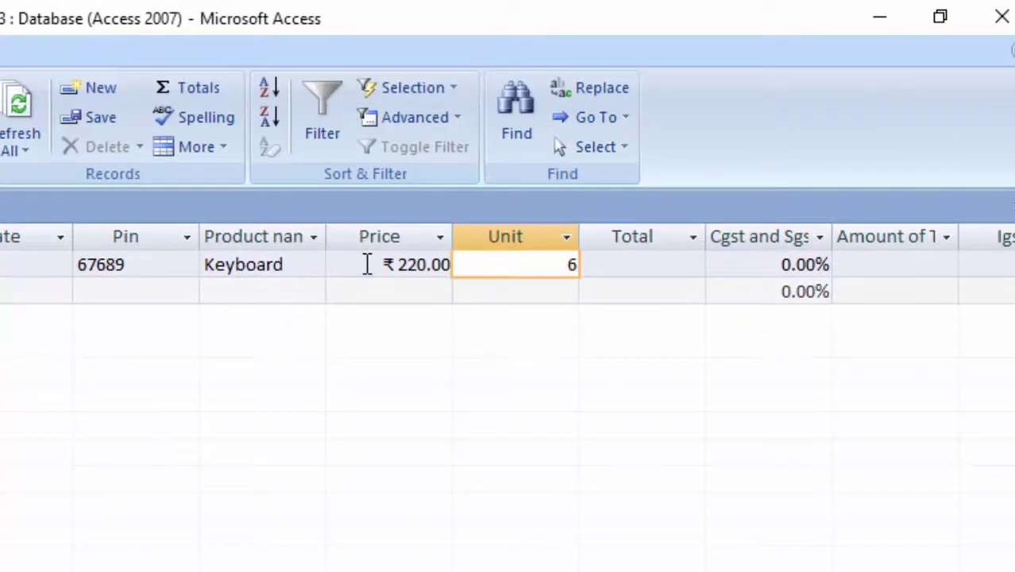
key("Tab")
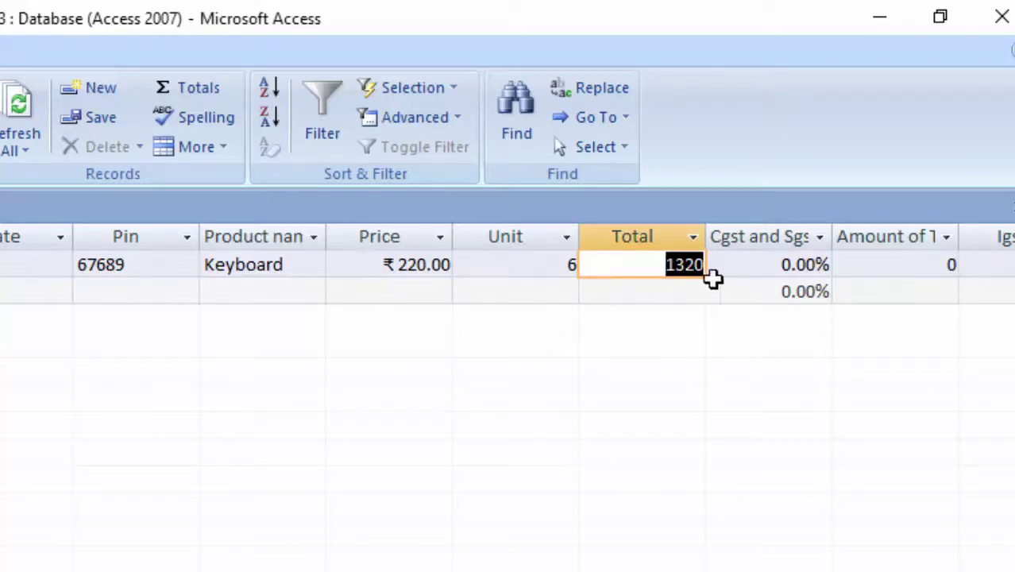
- Change the tax rate to 10.50% and widen the Amount of Tax column
left_click(797, 267)
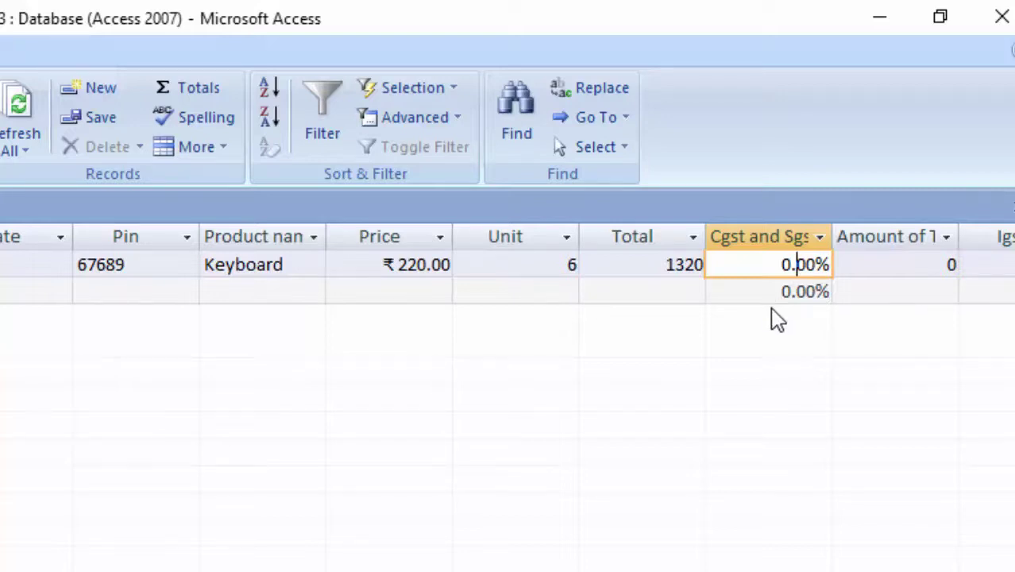
left_click(770, 270)
left_click(815, 262)
key("BackSpace")
key("BackSpace")
type("5")
left_click(899, 267)
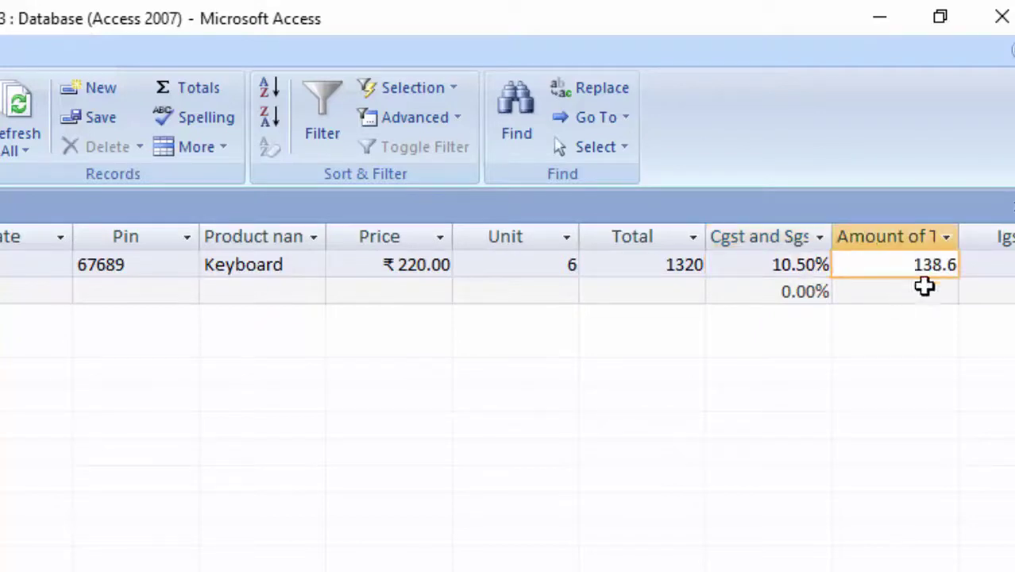
double_click(962, 232)
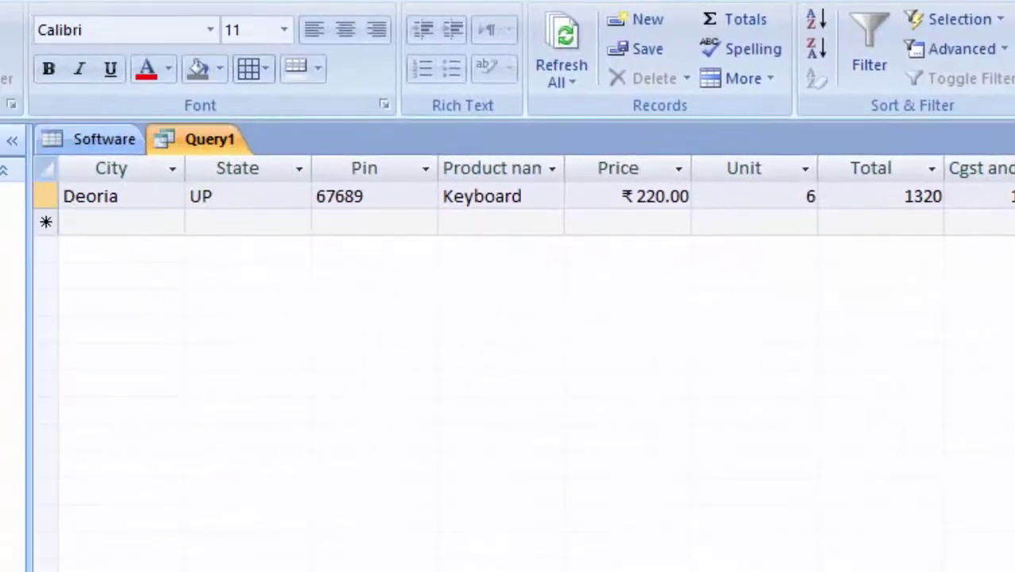
- Start record 2 with the customer's name, city, state and pin code
left_click(229, 221)
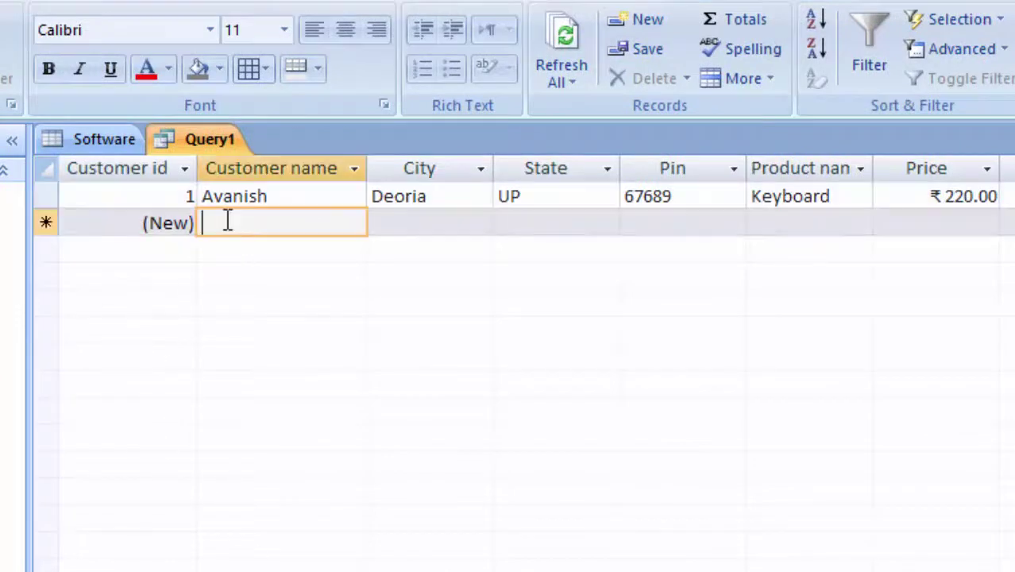
type("Ra")
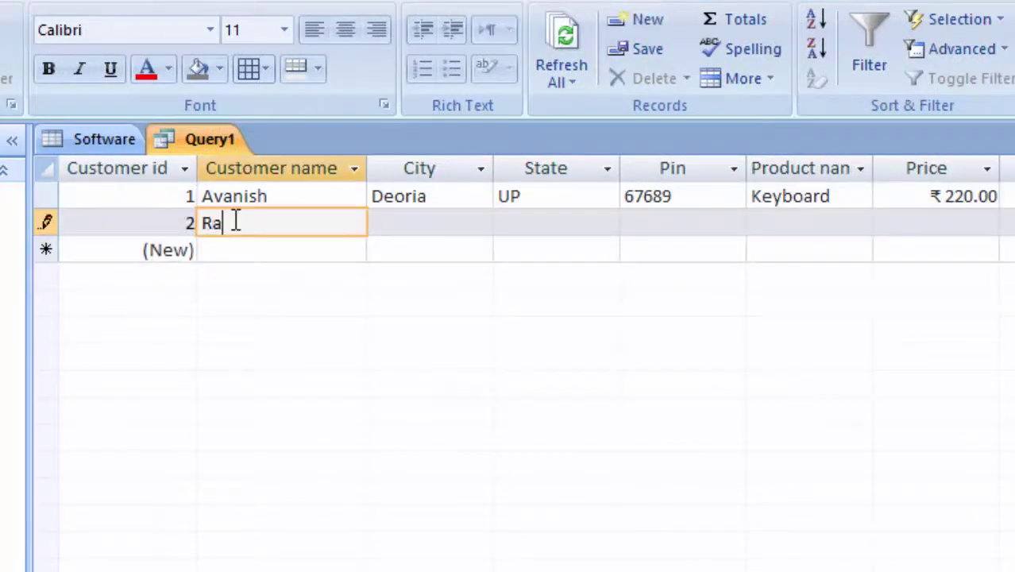
type("mesh")
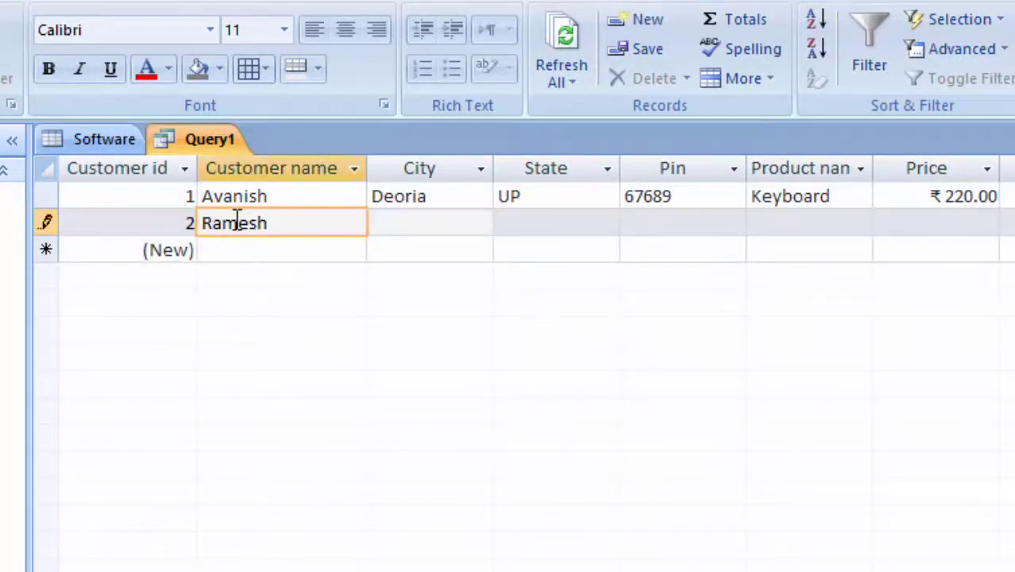
key("Tab")
type("Itar")
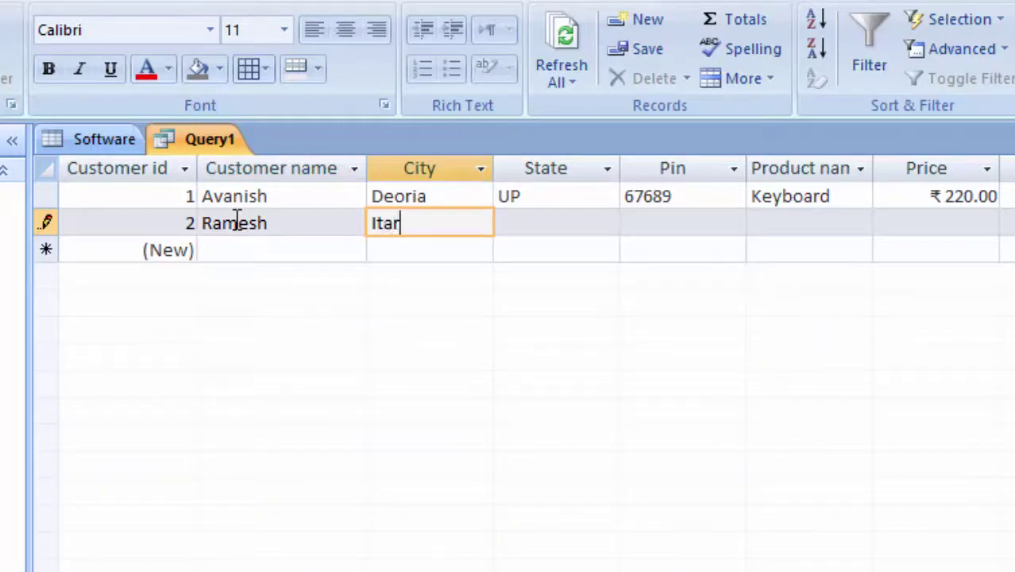
type("shi")
key("Tab")
type("MP")
key("Tab")
type("56687899")
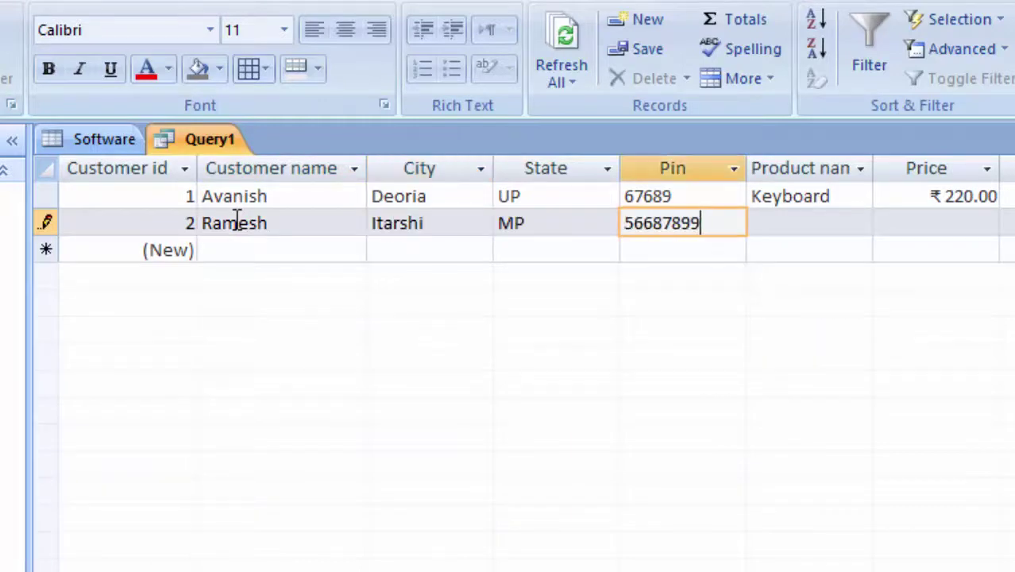
- Enter product Head Phone at price 550 for 2 units
key("Tab")
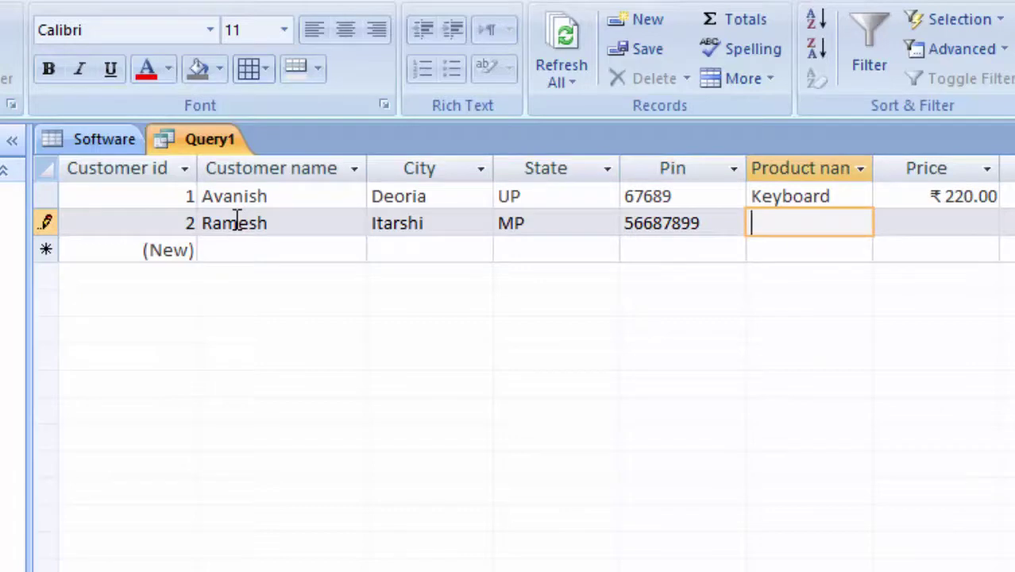
type("Hea")
type("d Pho")
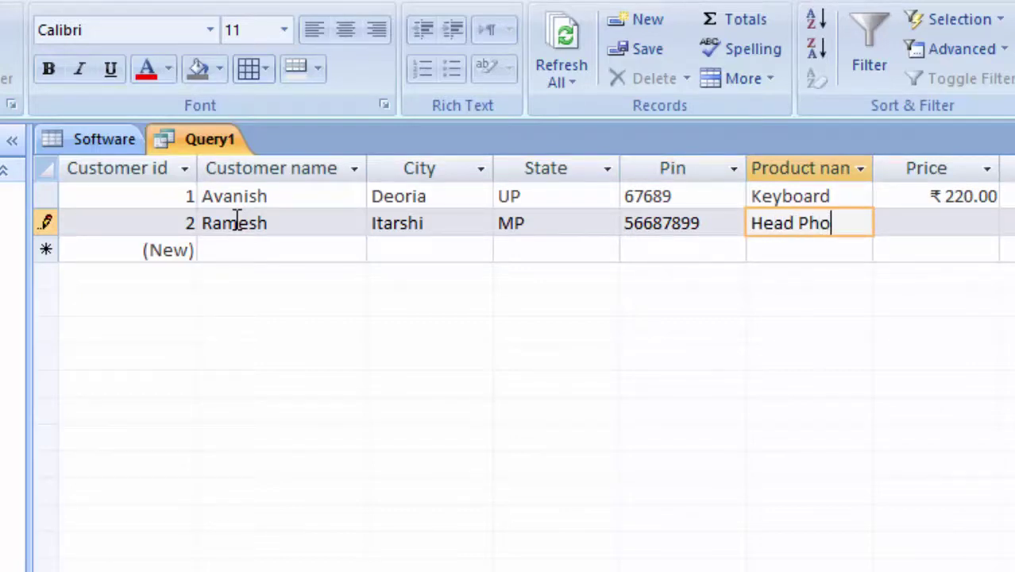
type("ne")
key("Tab")
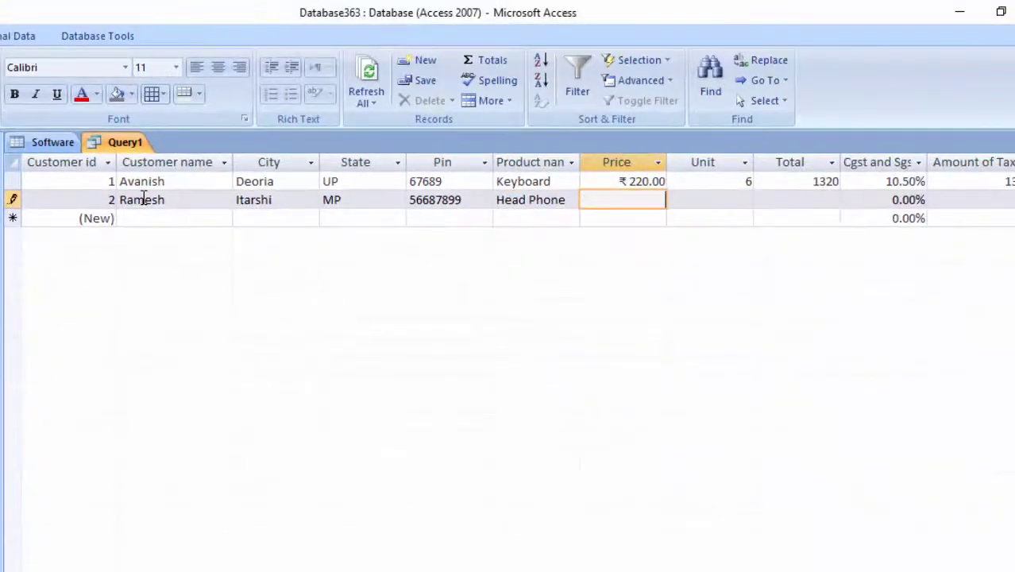
type("550")
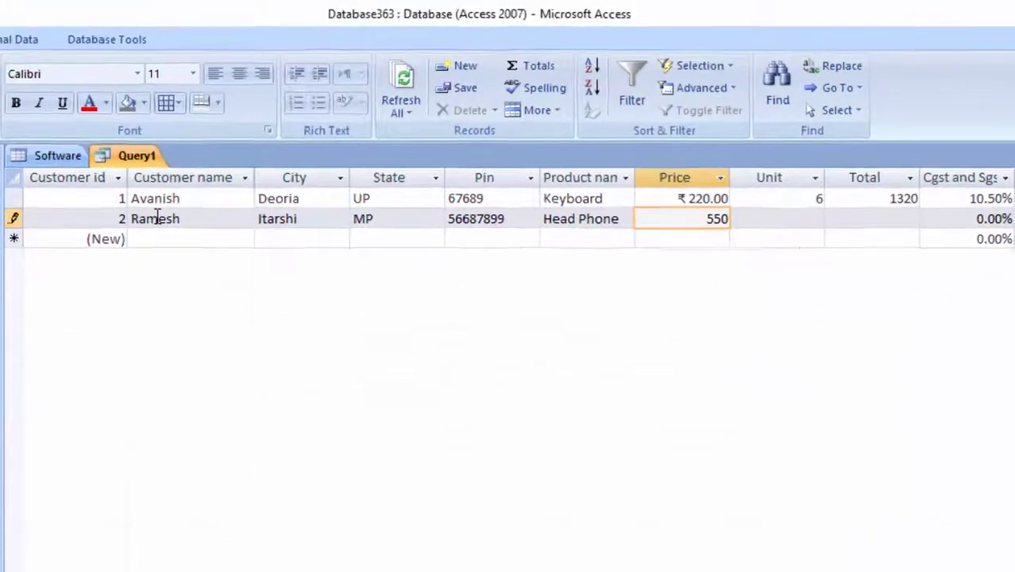
key("Tab")
type("2")
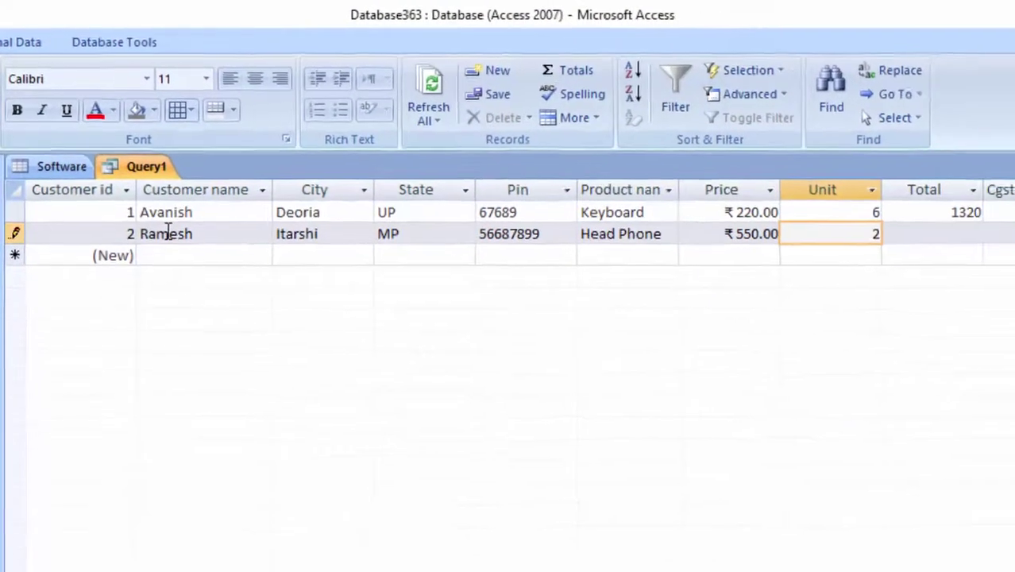
key("Tab")
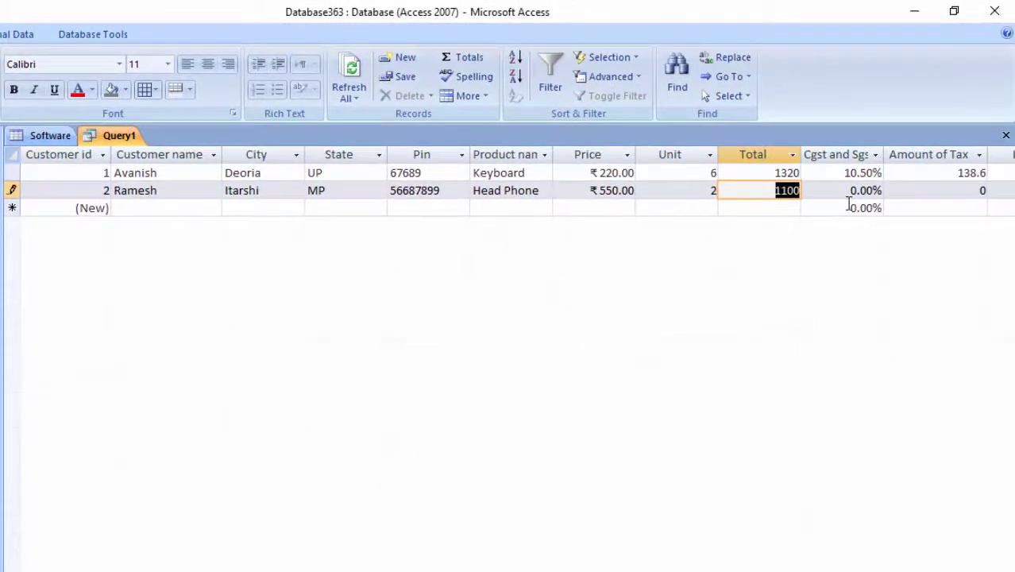
- Change record 2's Igst rate from 10.00% to 10.50%, giving an Igst amount of 115.5
left_click(847, 190)
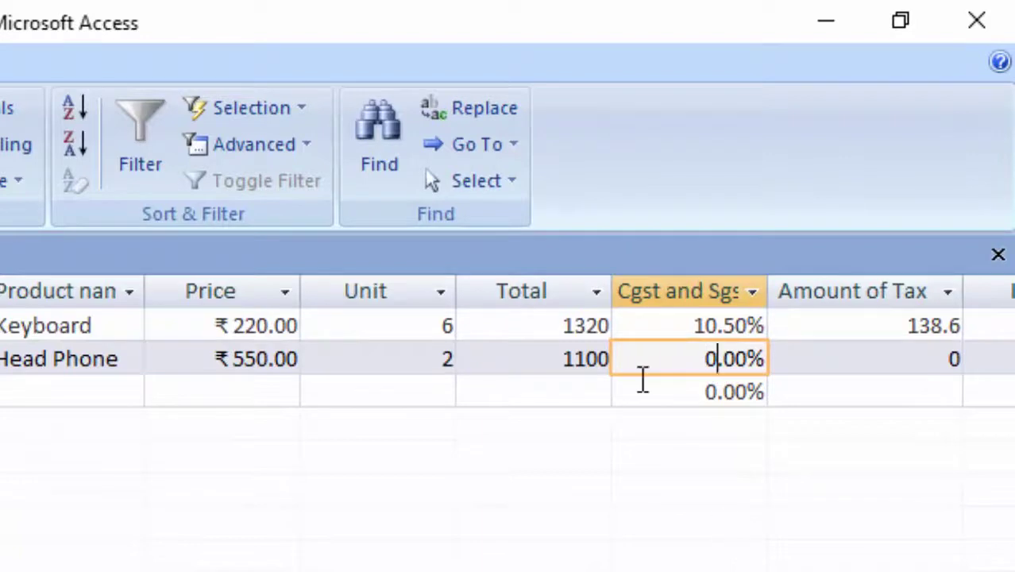
left_click(717, 359)
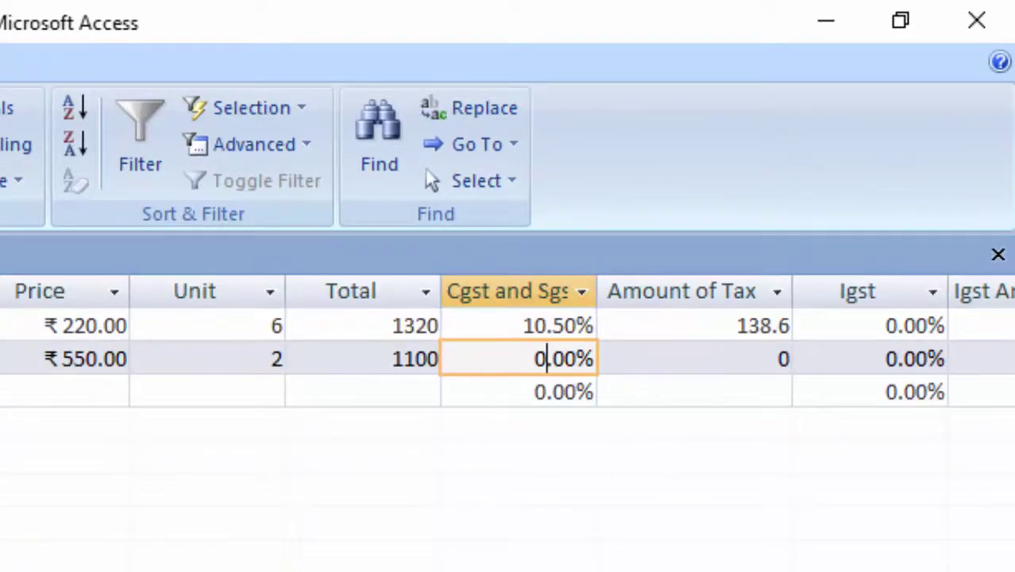
scroll(508, 342, "right", 3)
scroll(508, 341, "right", 2)
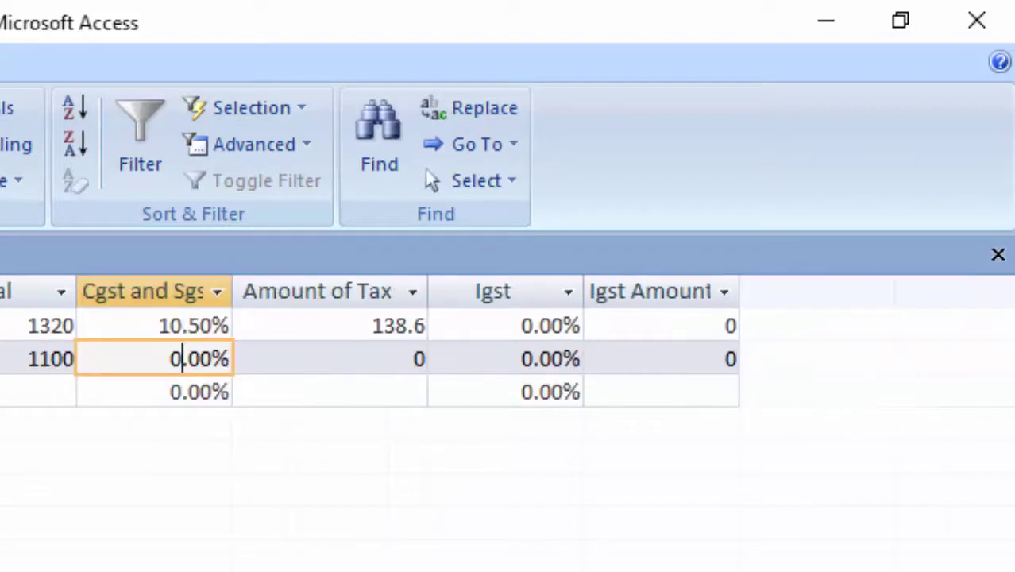
left_click(523, 361)
type("10")
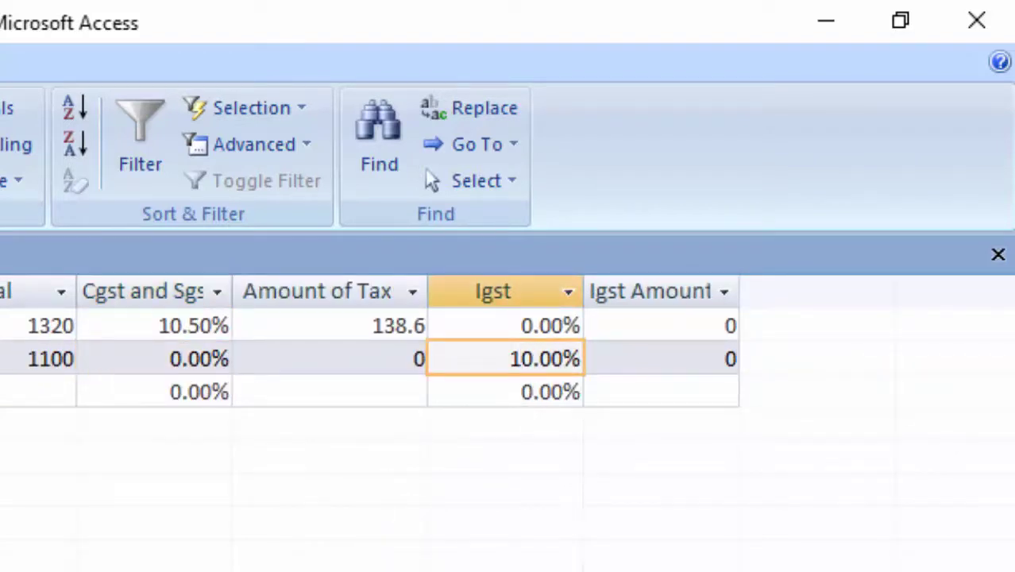
key("Right")
key("Right")
key("BackSpace")
type("5")
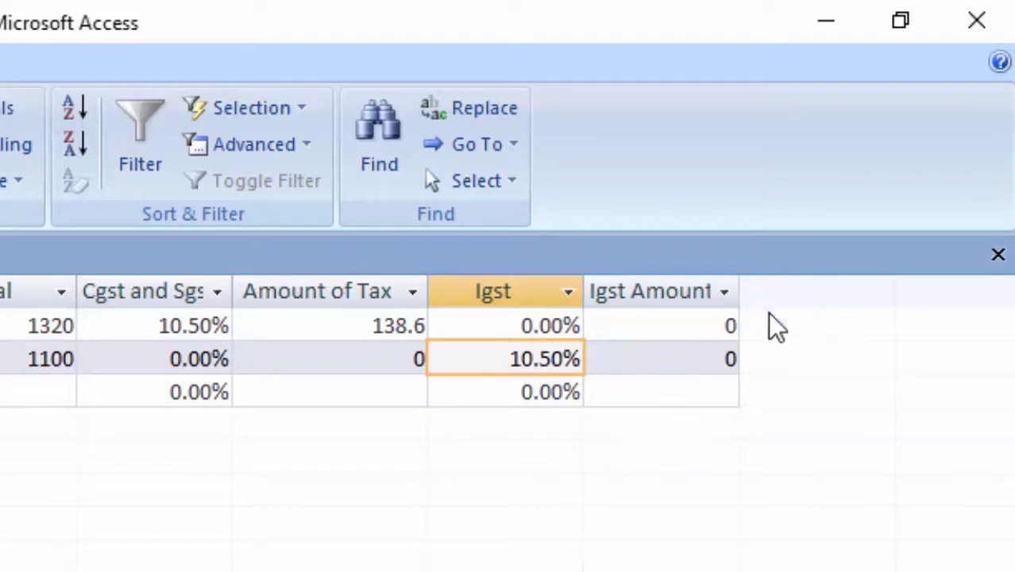
left_click(684, 357)
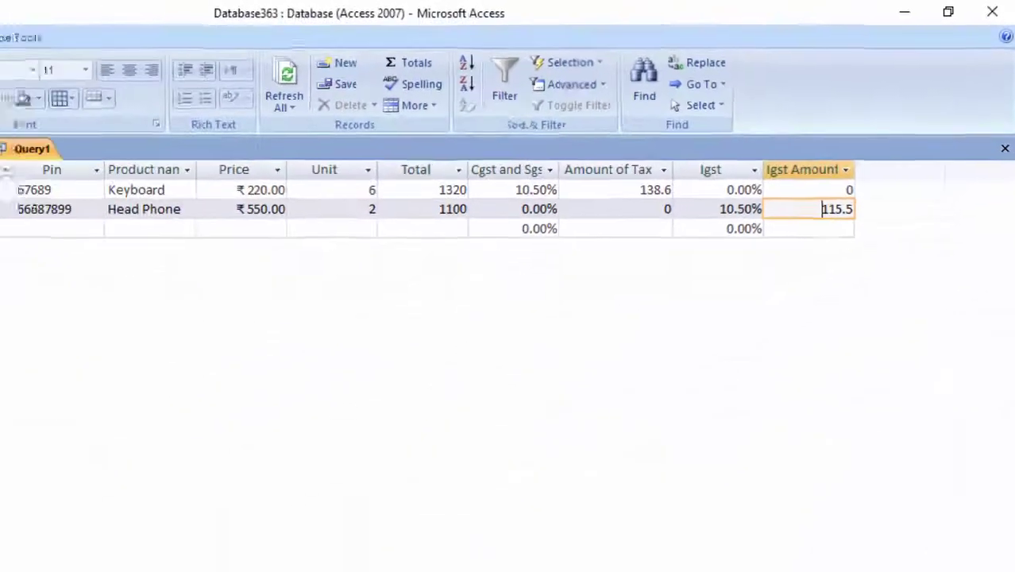
left_click_drag(536, 516, 459, 498)
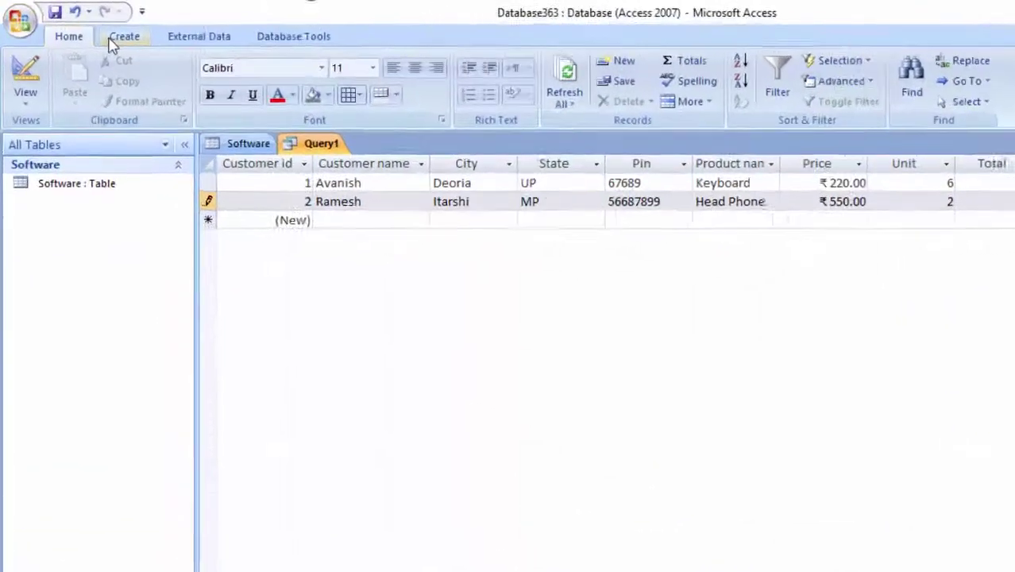
- Save the query as frmqry
left_click(97, 32)
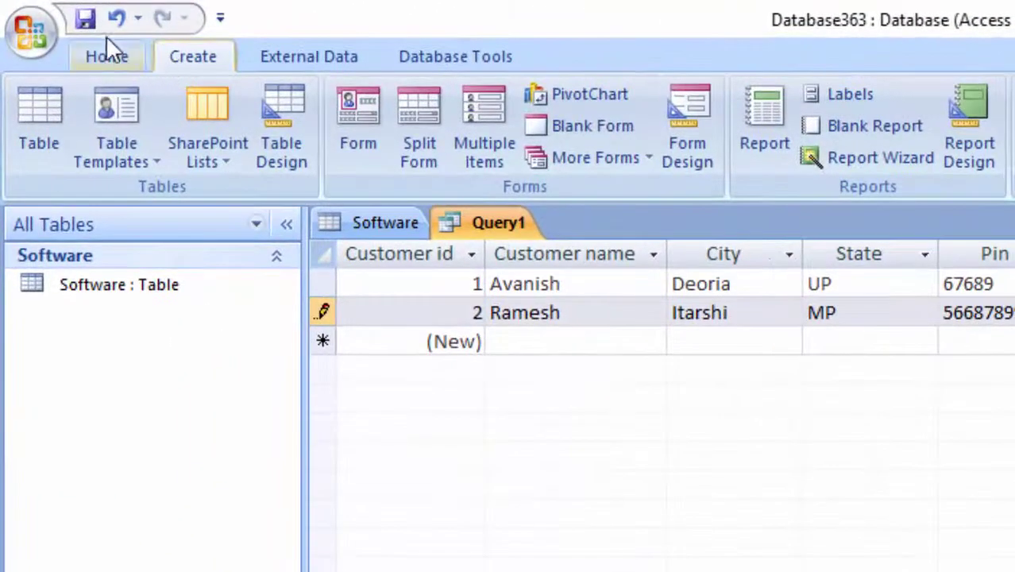
left_click(85, 18)
key("BackSpace")
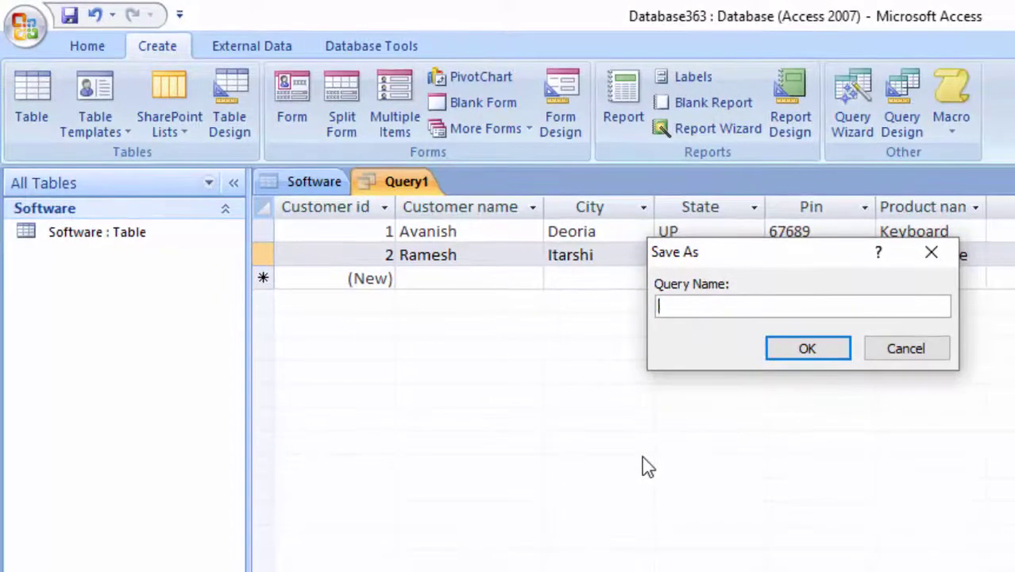
type("fr")
type("mqry")
key("Return")
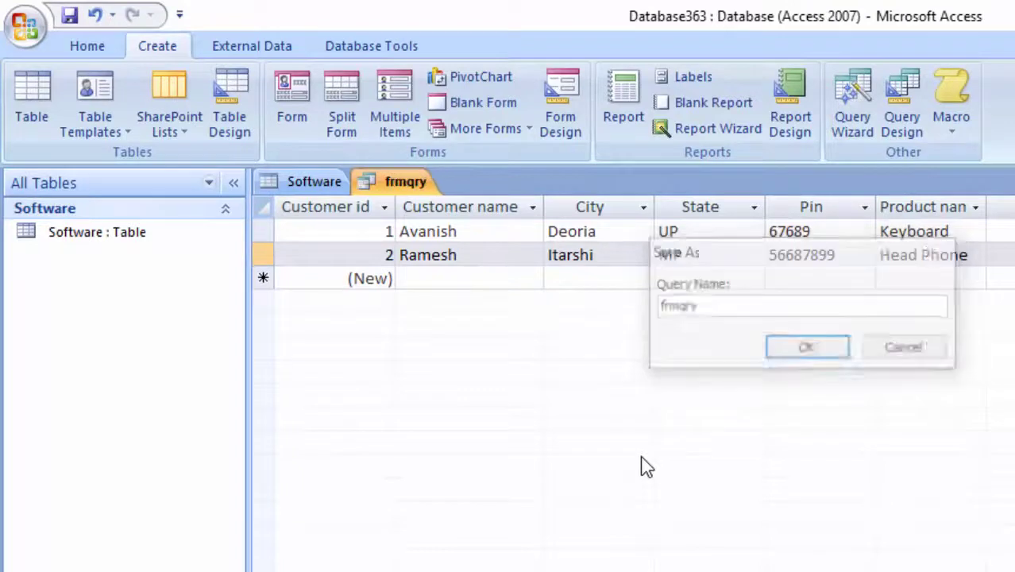
- Use the Form Wizard to build a Columnar, Module-style form from all fields, opening it in Design view
left_click(499, 135)
left_click(543, 173)
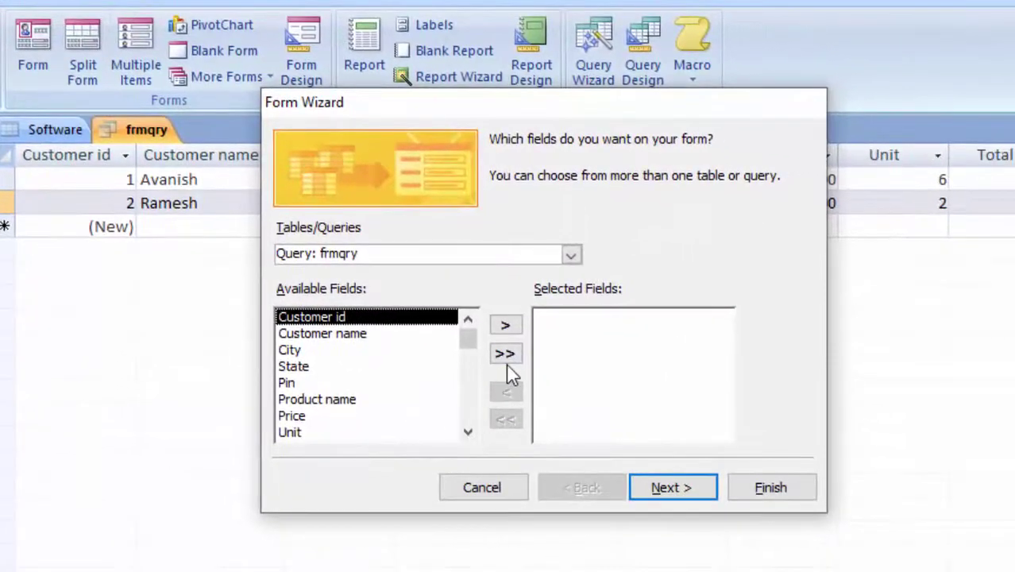
left_click(573, 367)
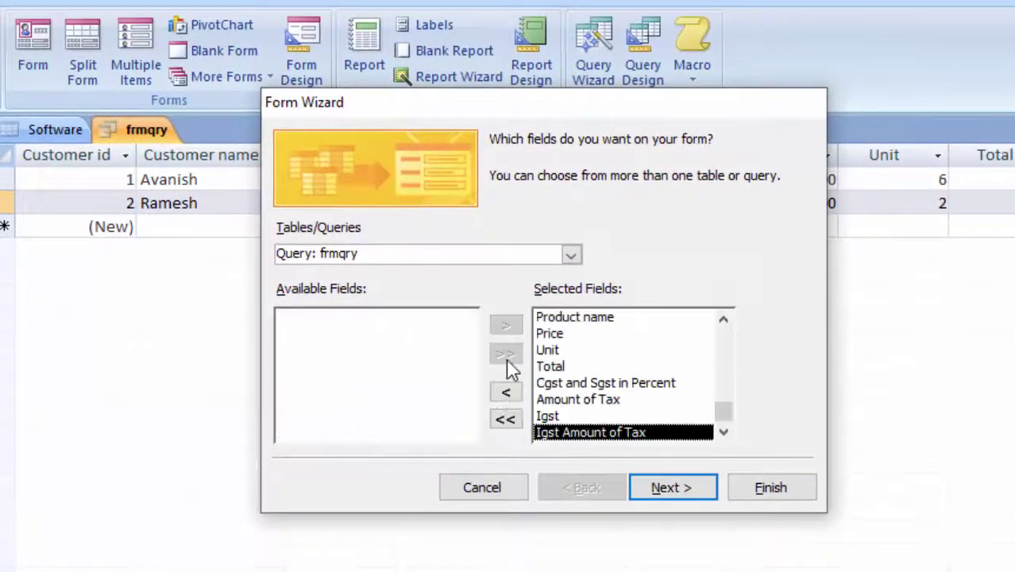
left_click(689, 489)
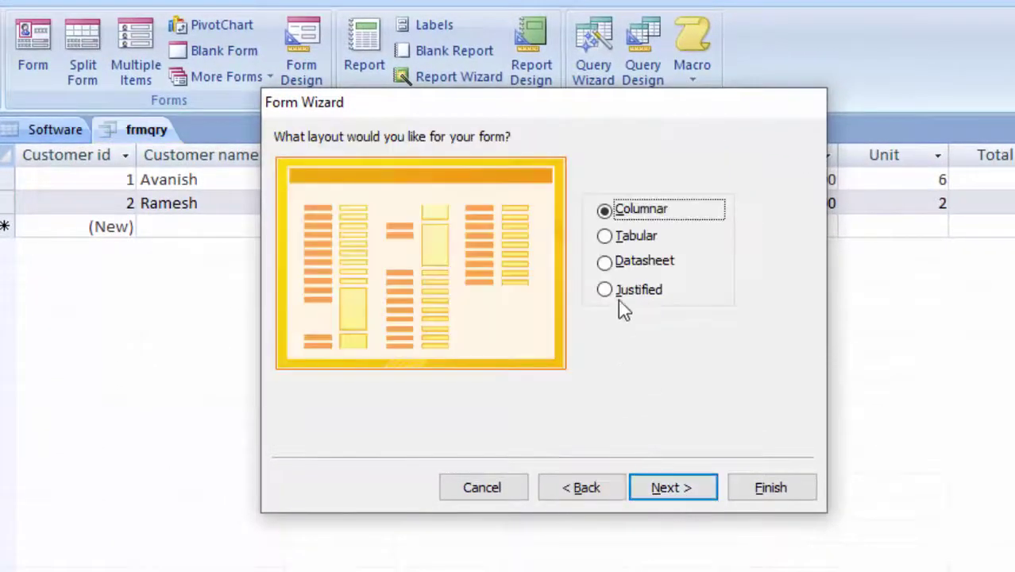
left_click(605, 236)
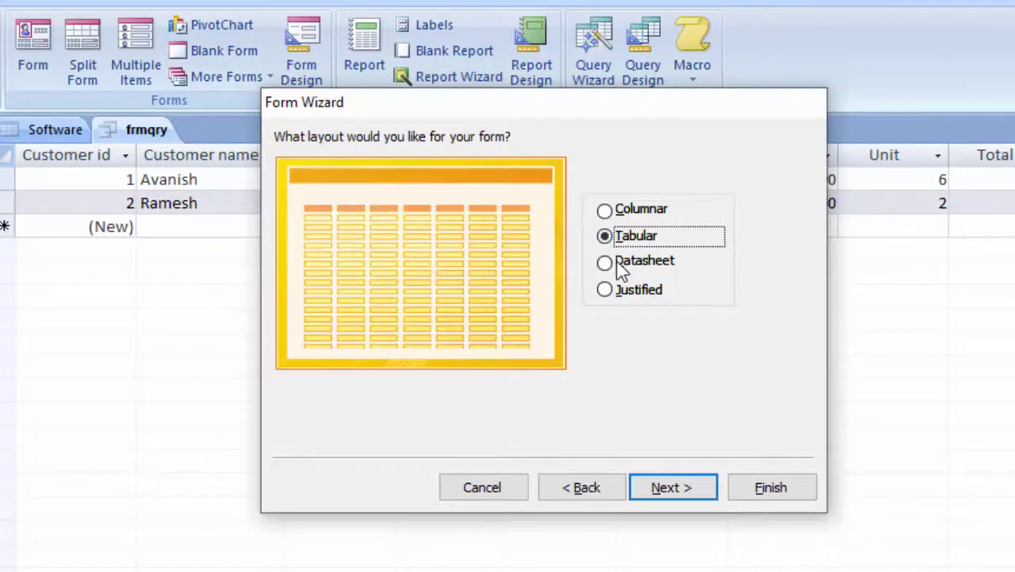
left_click(607, 210)
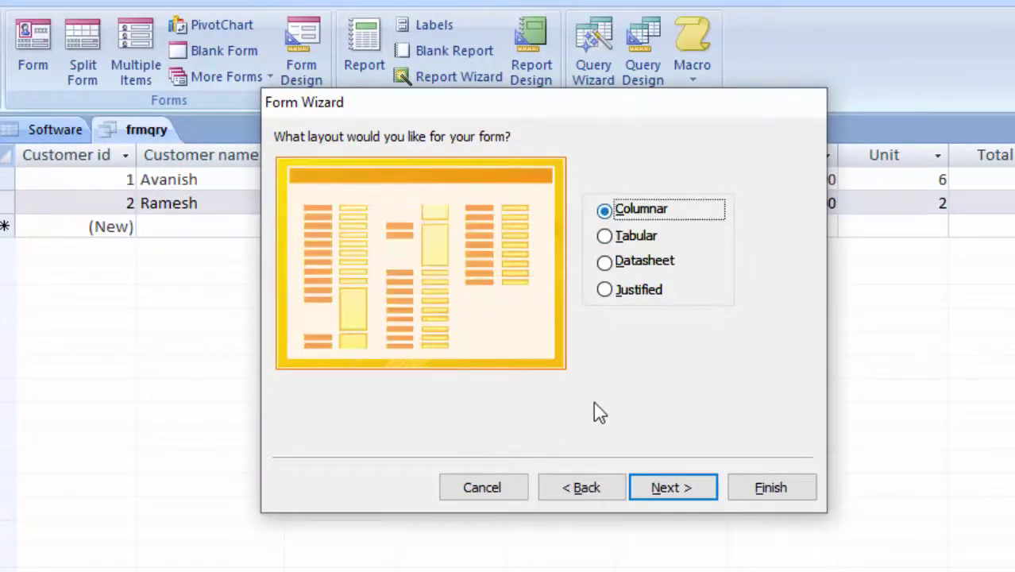
left_click(687, 488)
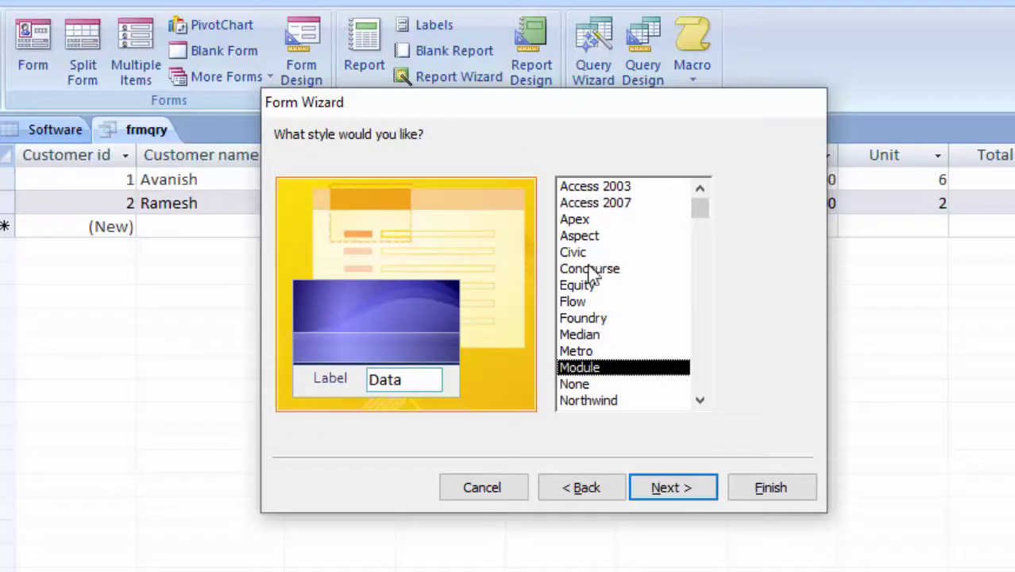
left_click(592, 319)
left_click(602, 385)
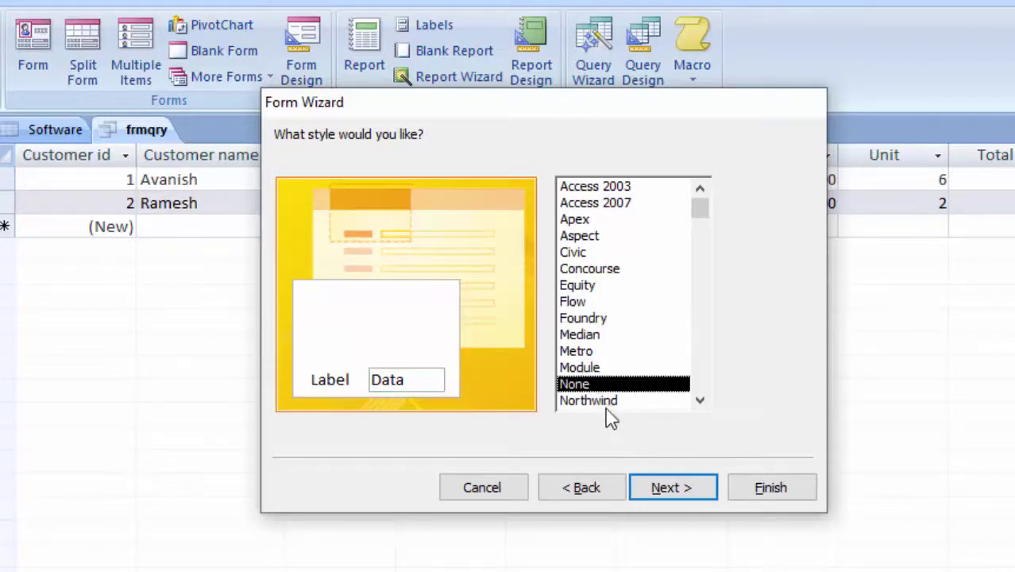
left_click(597, 368)
left_click(663, 491)
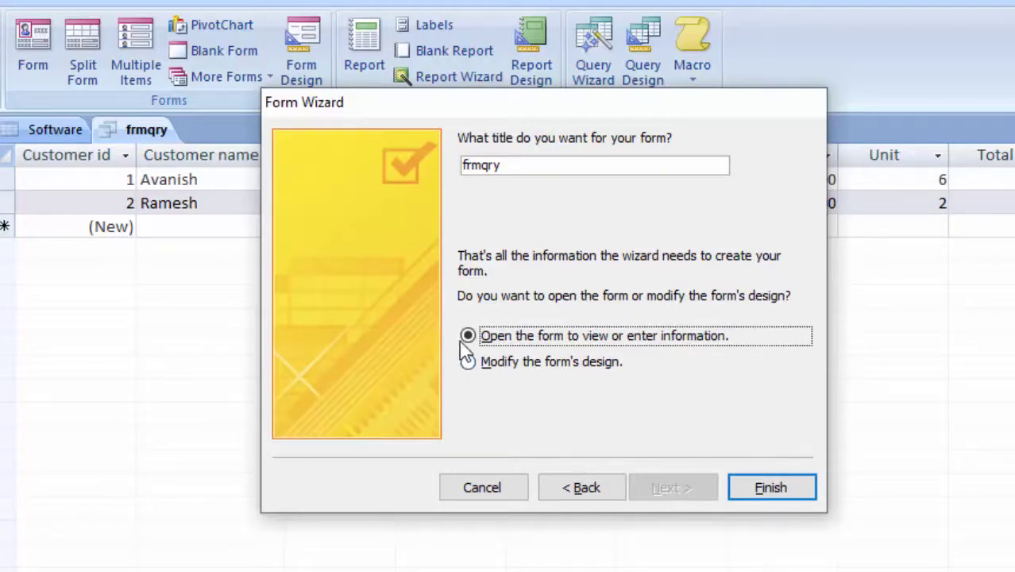
left_click(469, 364)
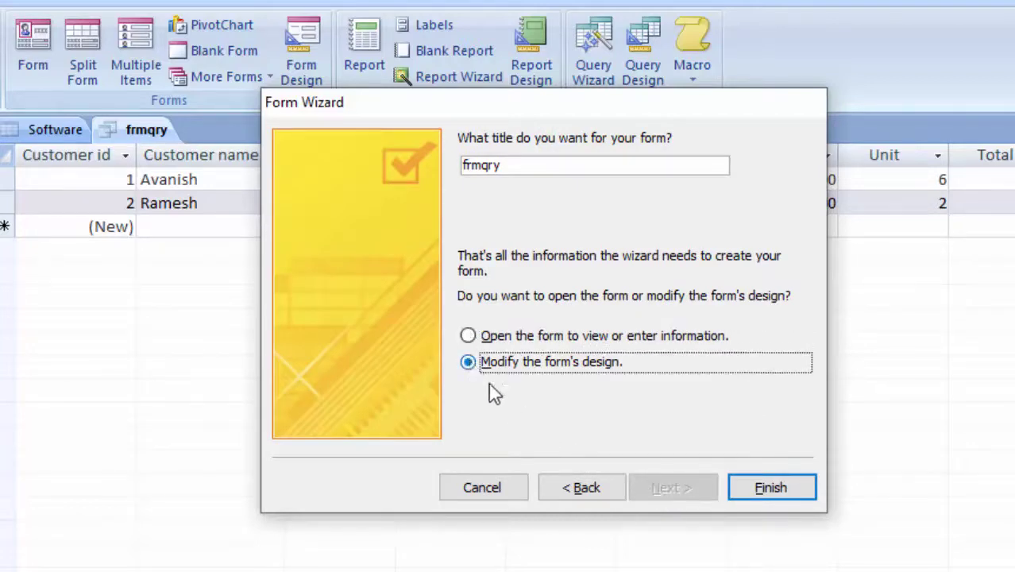
left_click(750, 491)
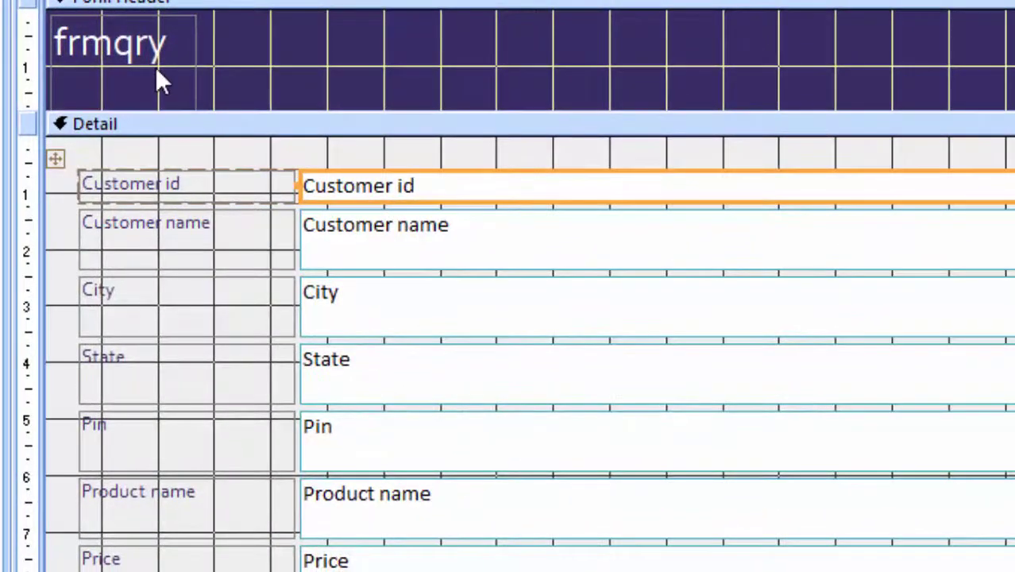
- Enlarge the Form Header and its title label, then retype the title as Invoice
left_click(155, 67)
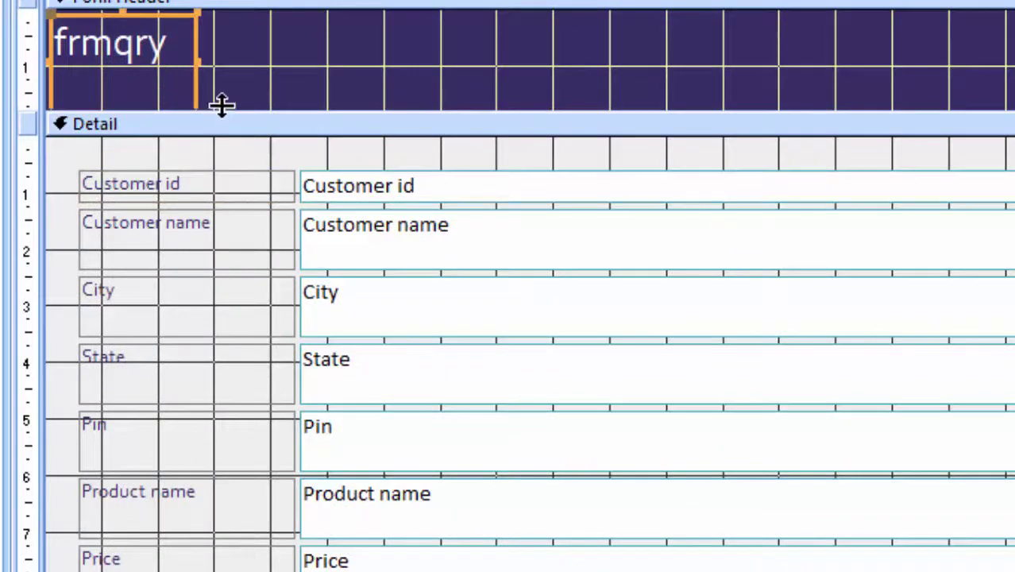
left_click_drag(240, 111, 242, 172)
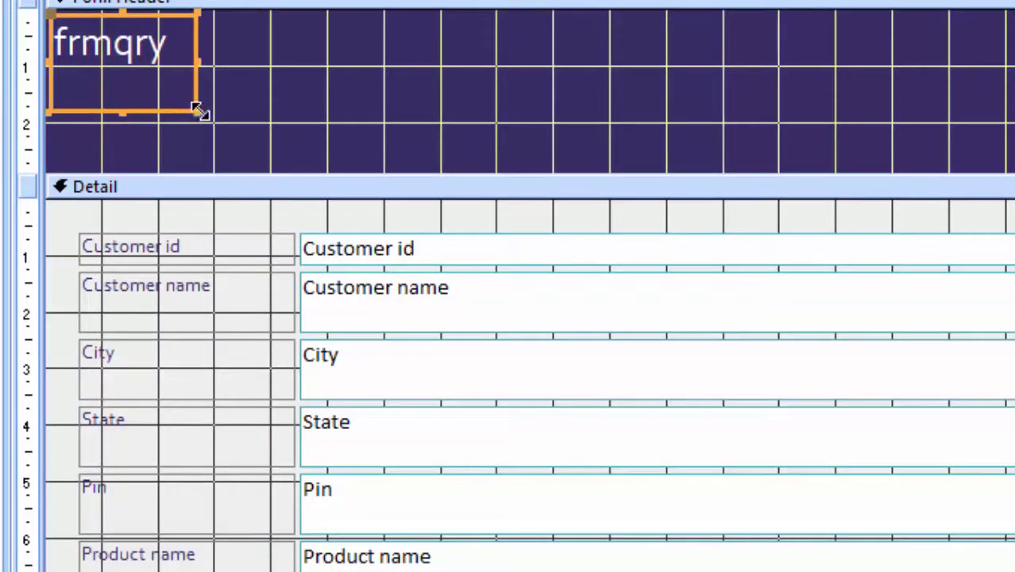
left_click_drag(199, 111, 897, 156)
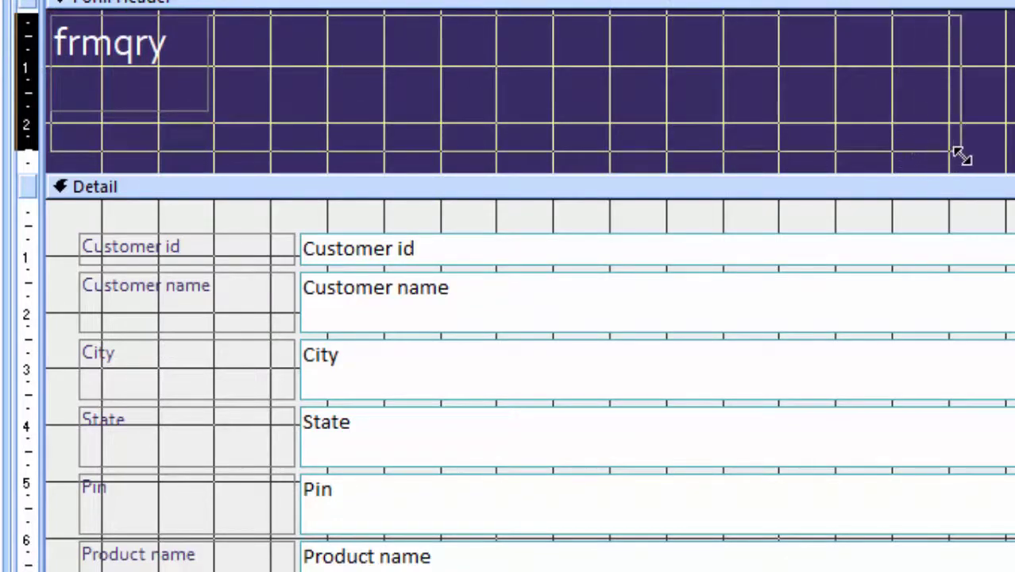
left_click_drag(897, 157, 983, 152)
left_click(219, 35)
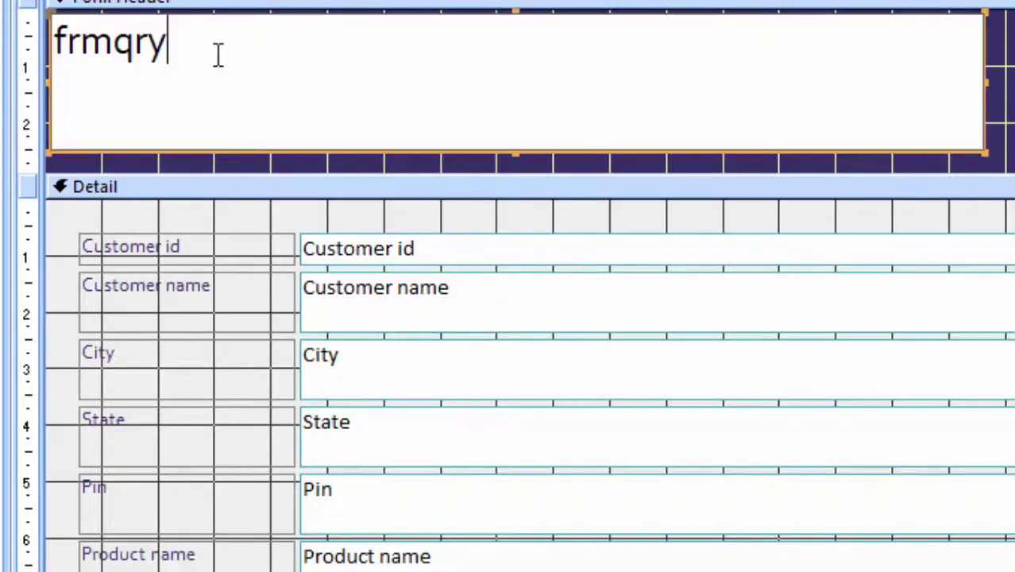
key("ctrl+a")
type("Invoic")
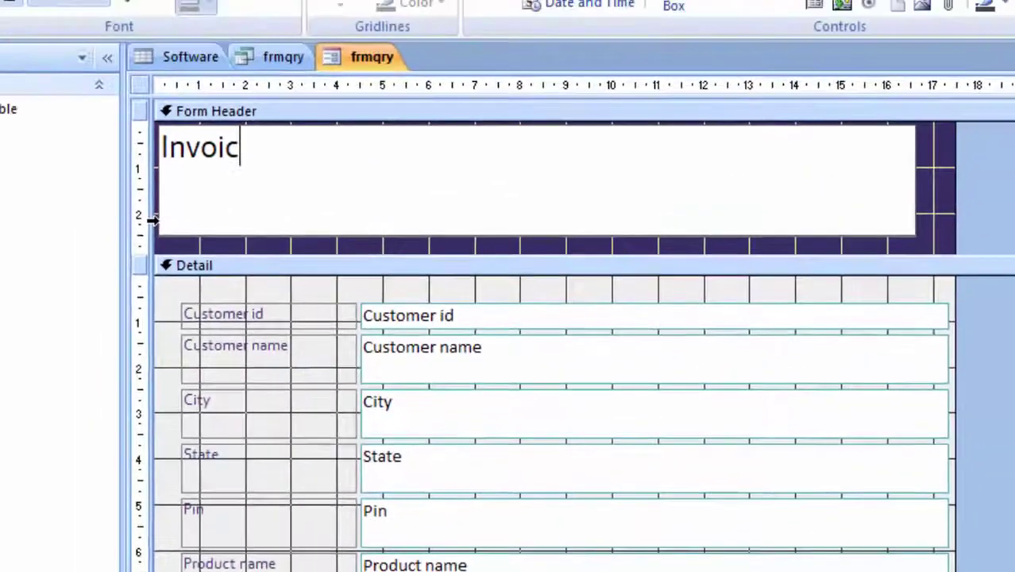
type("e")
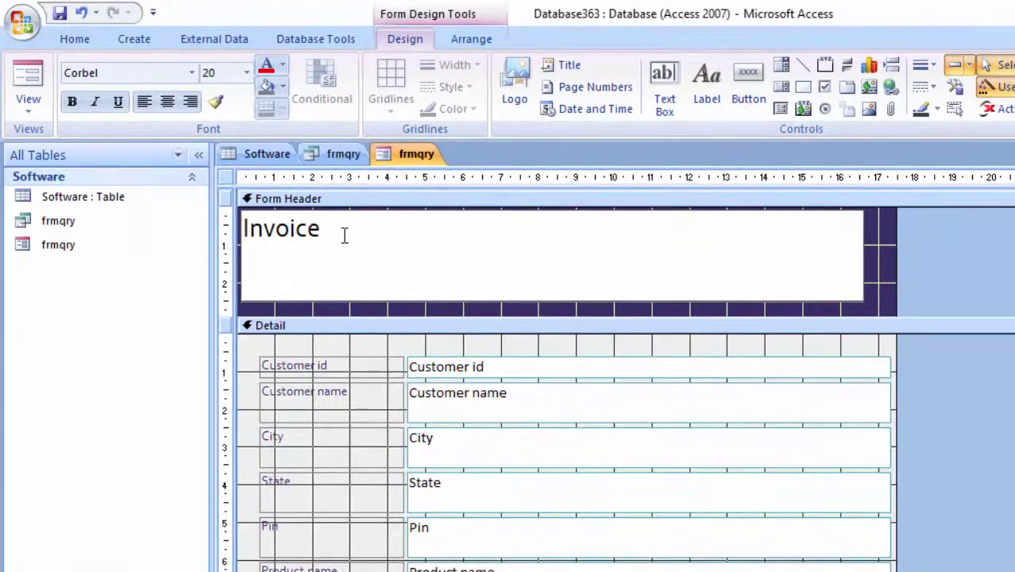
- Make the Invoice title bold, centred Cooper Black on a black fill
left_click_drag(344, 233, 225, 236)
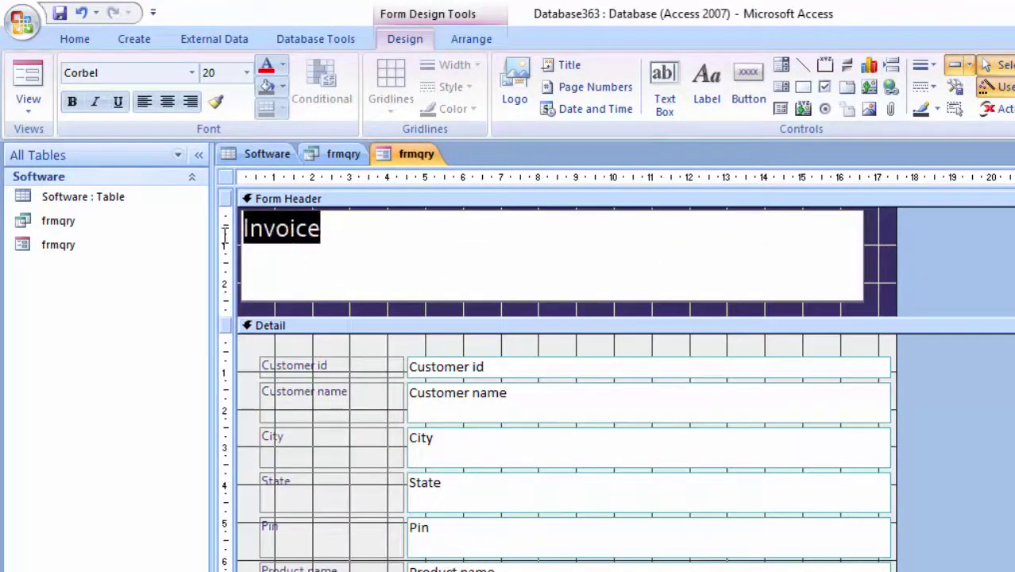
left_click(193, 72)
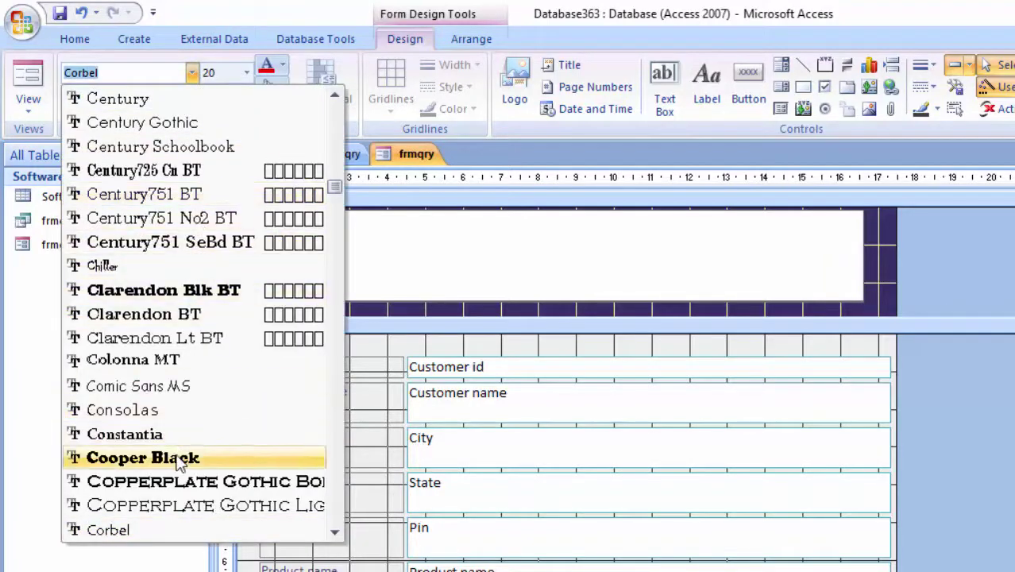
left_click(131, 459)
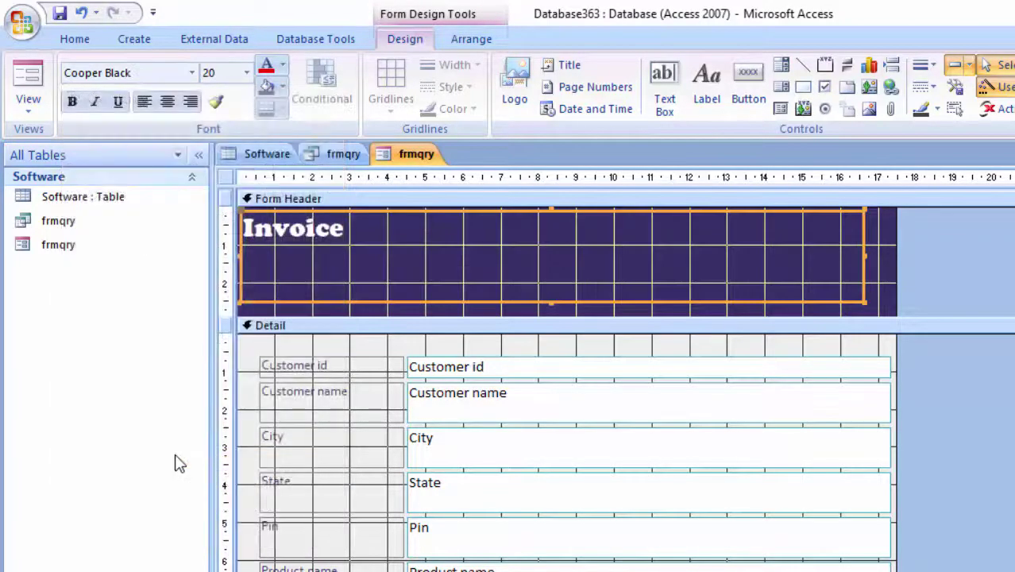
left_click(356, 243)
left_click_drag(350, 231, 242, 231)
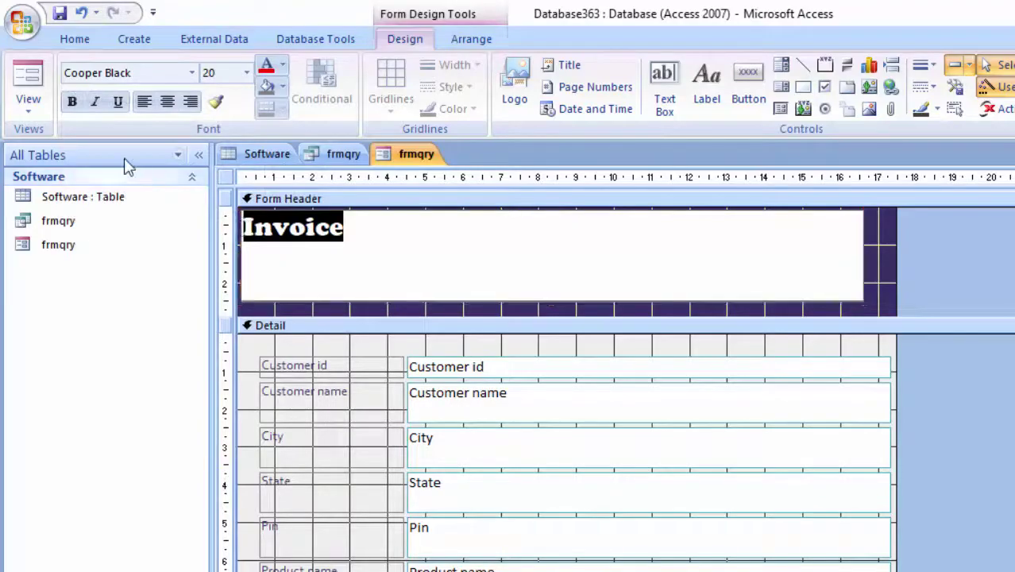
left_click(73, 103)
left_click(167, 102)
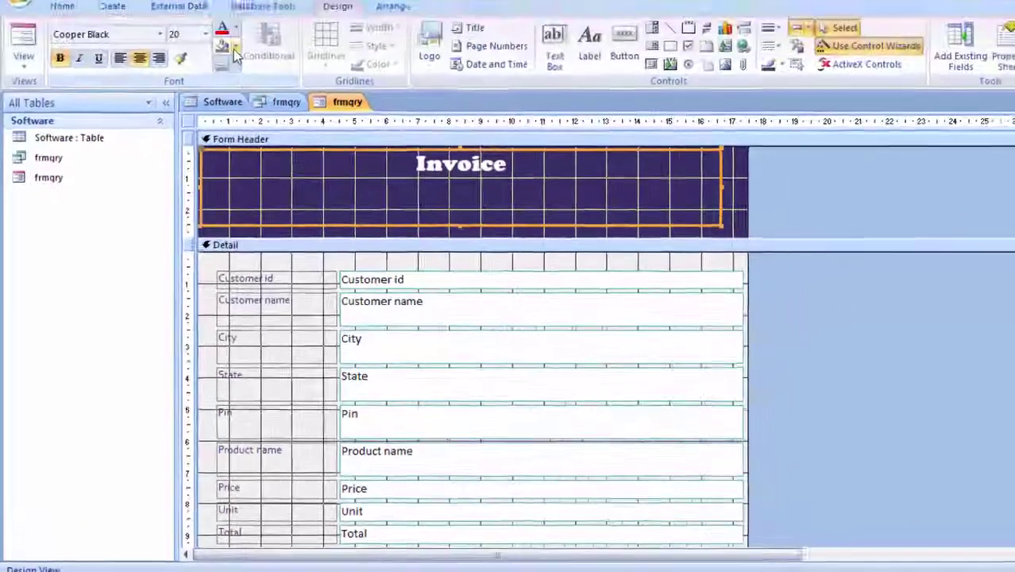
left_click(225, 69)
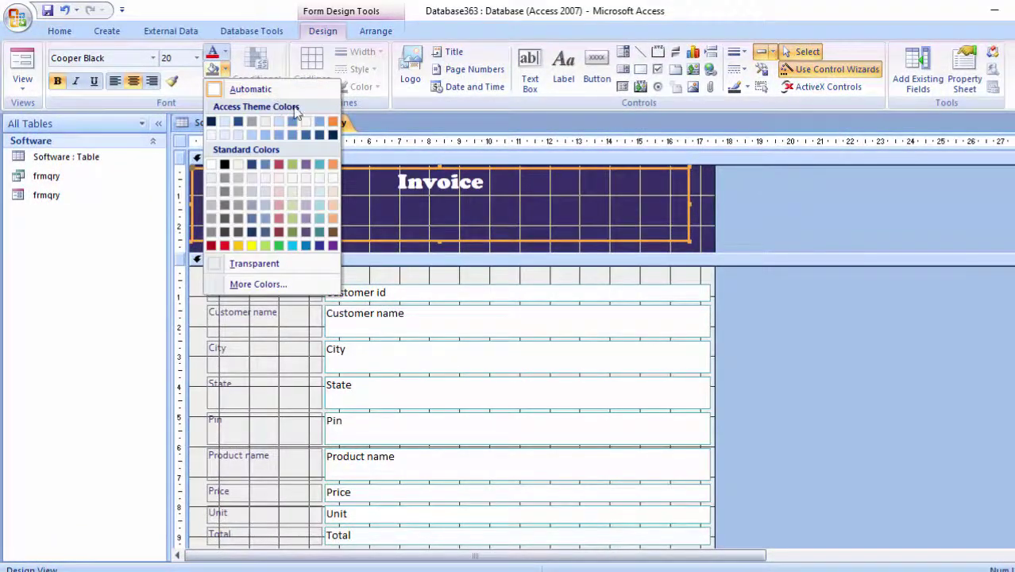
left_click(225, 166)
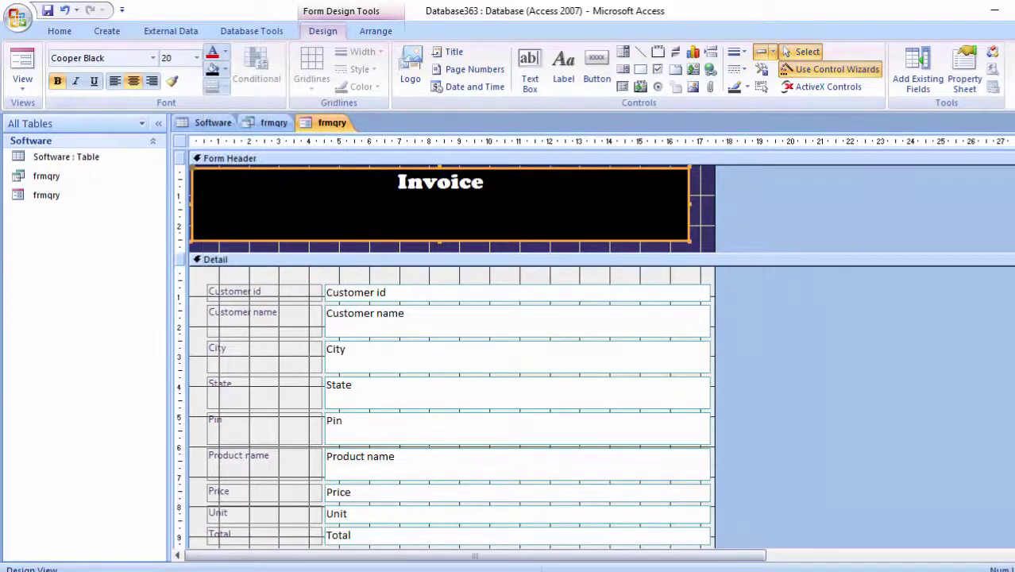
- Set the Invoice title's font size to 36
left_click_drag(485, 181, 396, 181)
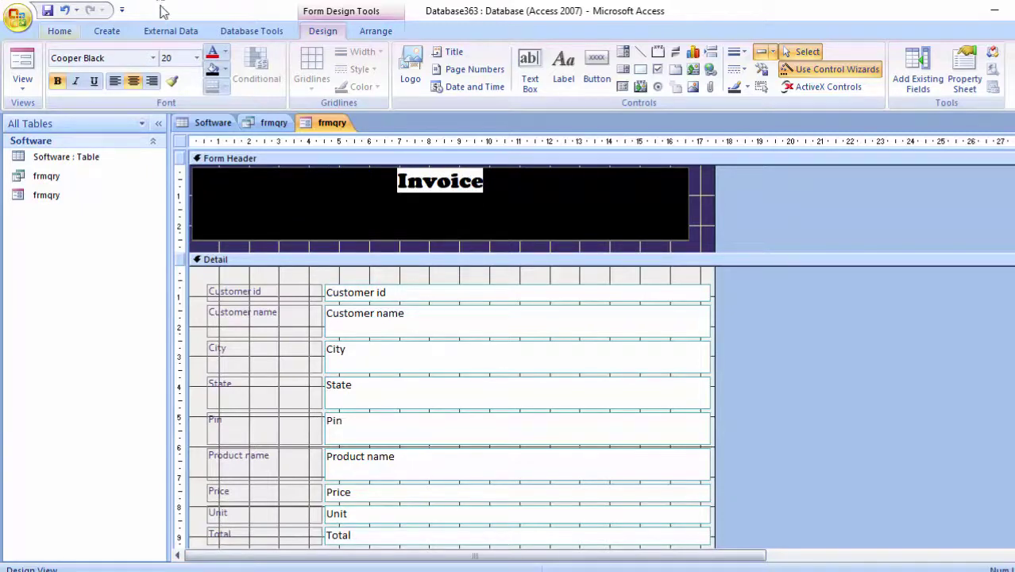
left_click(196, 58)
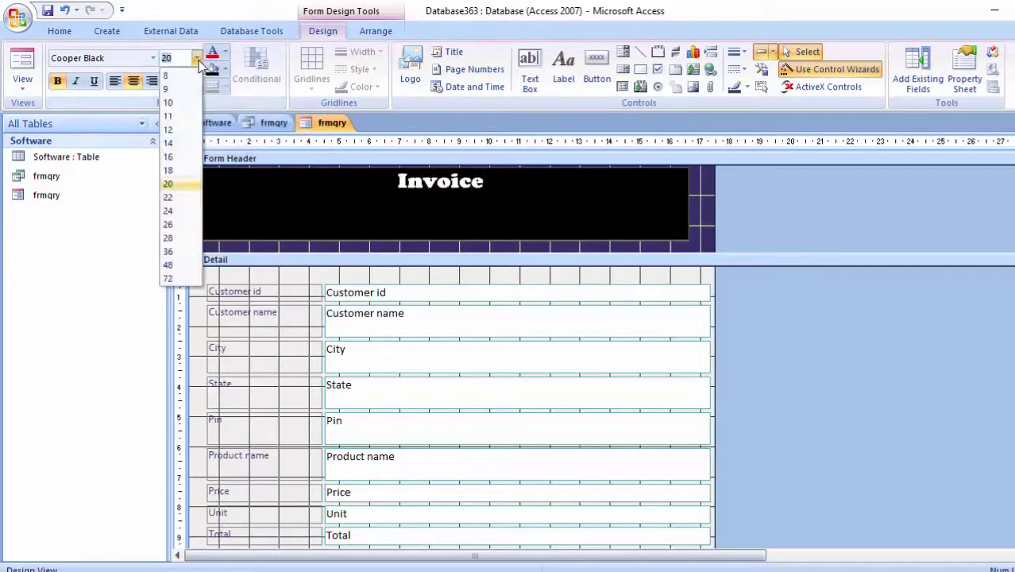
left_click(168, 197)
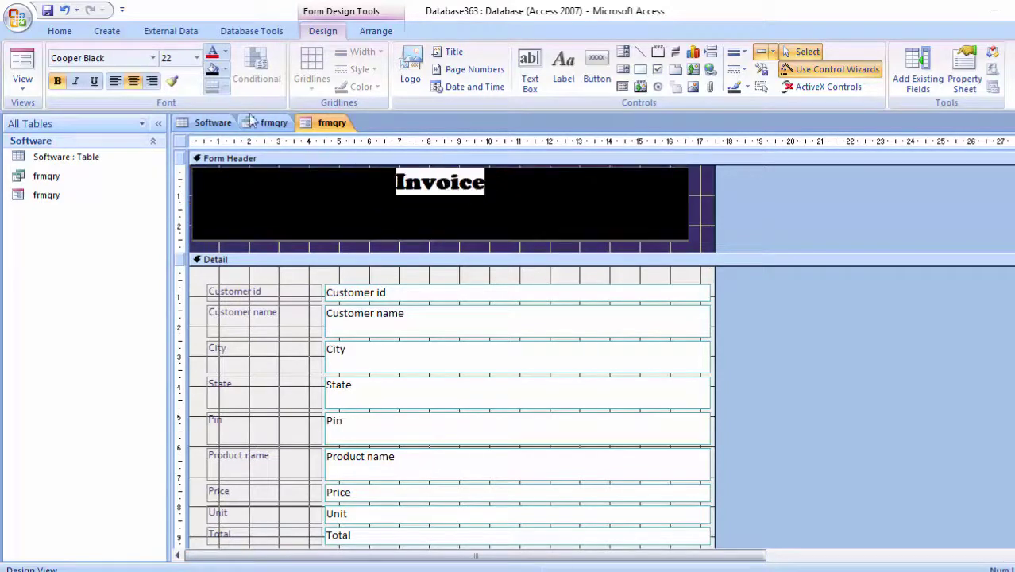
left_click(196, 58)
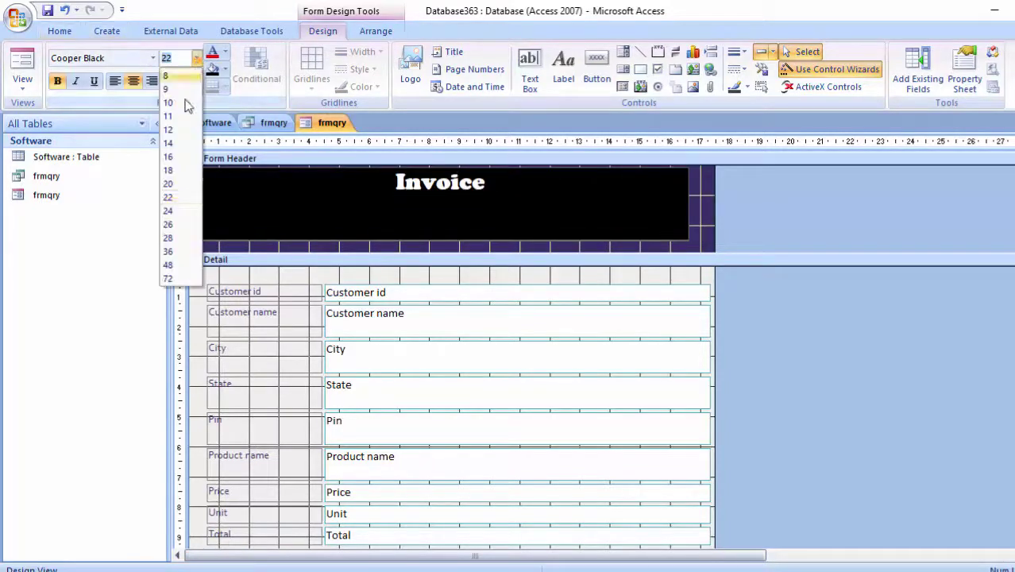
left_click(181, 254)
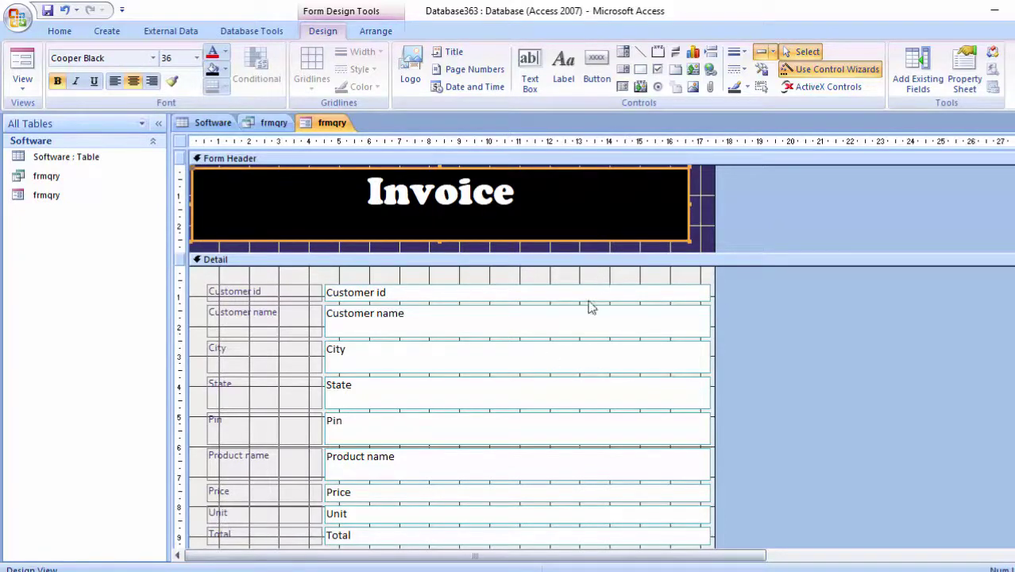
- Make the Detail section taller by dragging the Form Footer bar lower
scroll(591, 308, "down", 2)
scroll(593, 310, "down", 3)
scroll(597, 317, "down", 2)
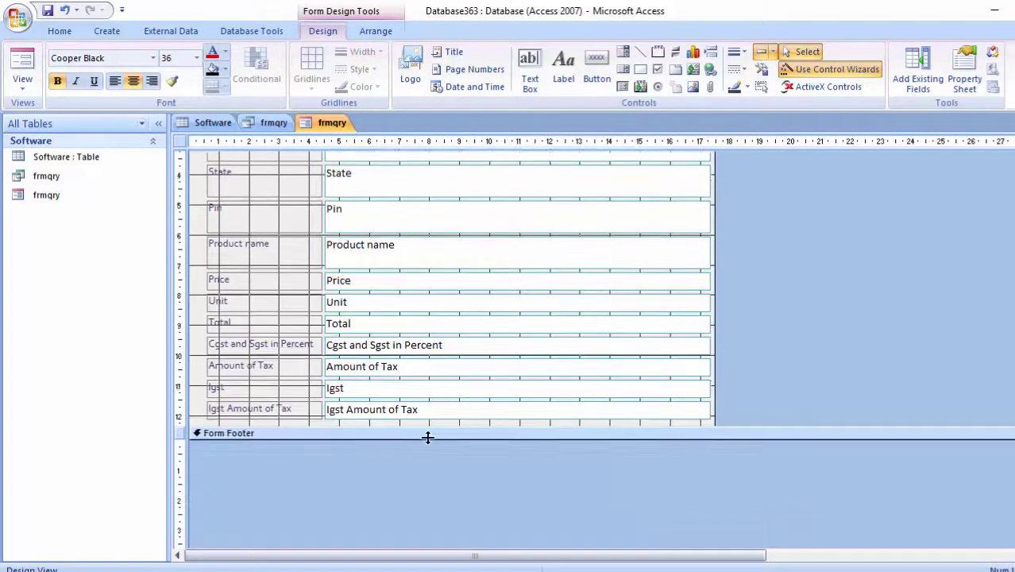
left_click_drag(435, 435, 441, 526)
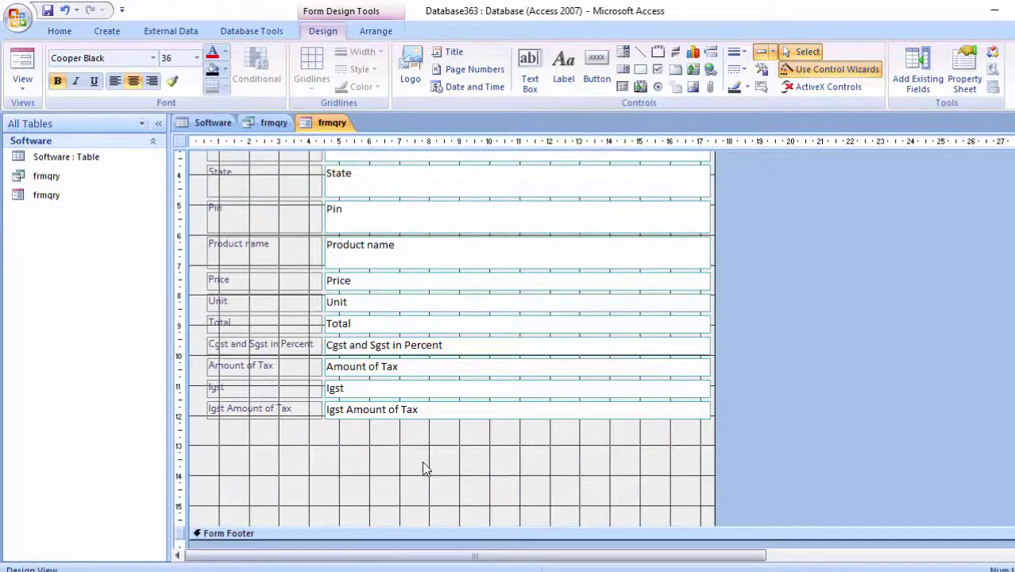
- Drag the Detail bar down twice so the Form Header leaves empty space below the Invoice title
scroll(437, 279, "up", 4)
scroll(444, 283, "down", 2)
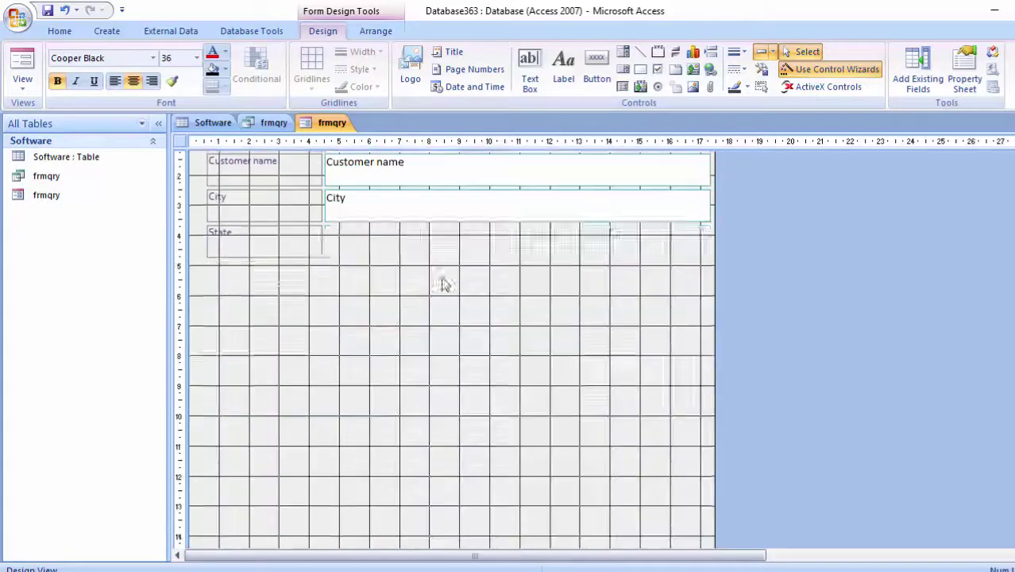
scroll(451, 302, "down", 1)
scroll(461, 312, "down", 3)
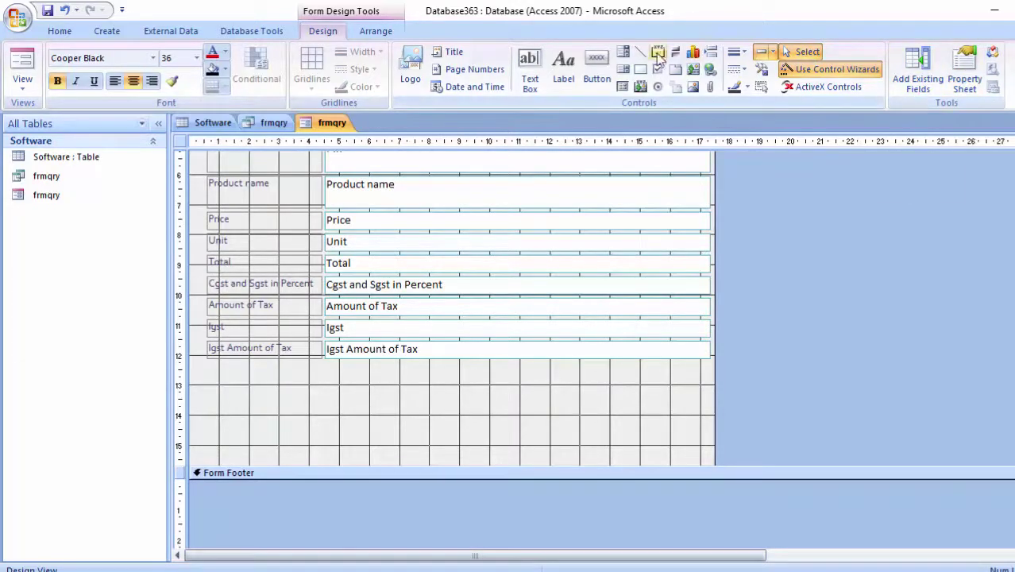
scroll(603, 285, "up", 3)
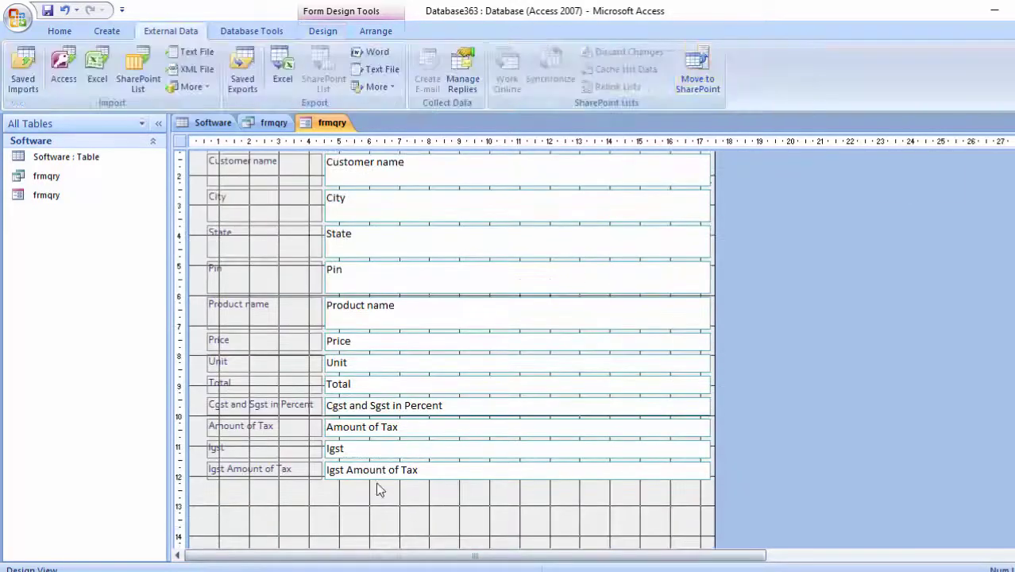
scroll(245, 472, "up", 3)
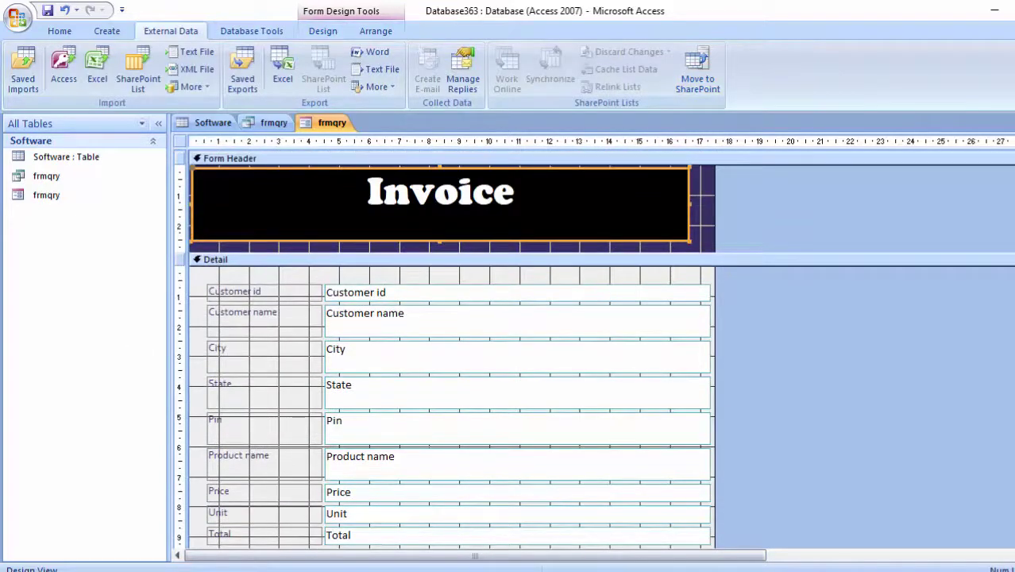
left_click_drag(378, 251, 374, 285)
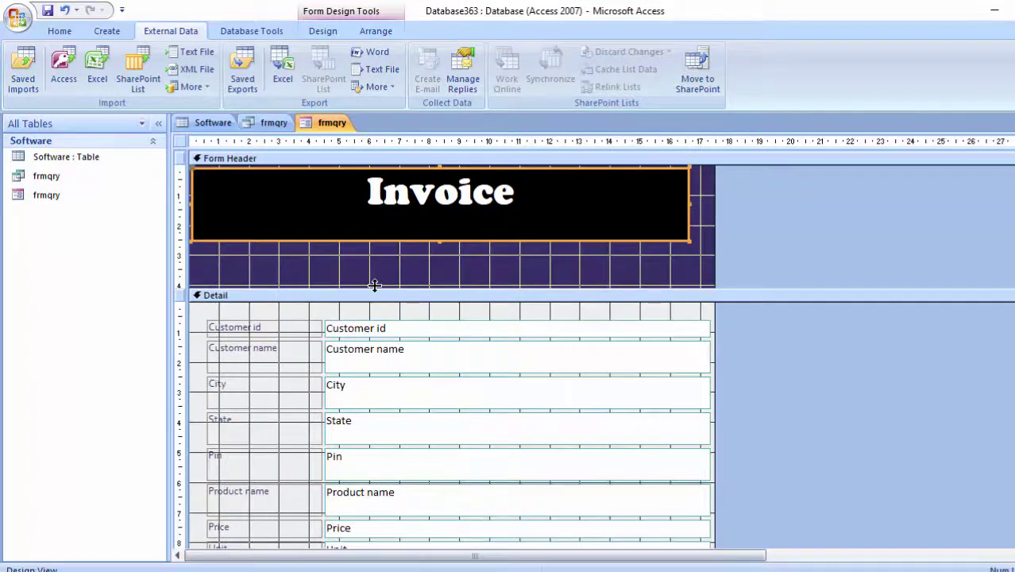
left_click_drag(374, 285, 366, 342)
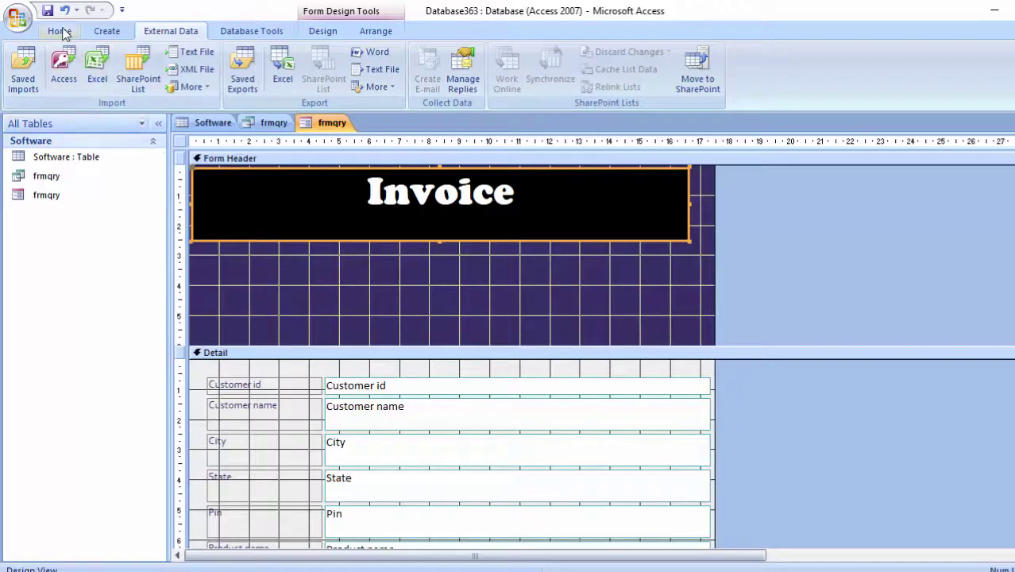
- Draw a combo box in the Form Header below the Invoice title
left_click(106, 30)
left_click(351, 273)
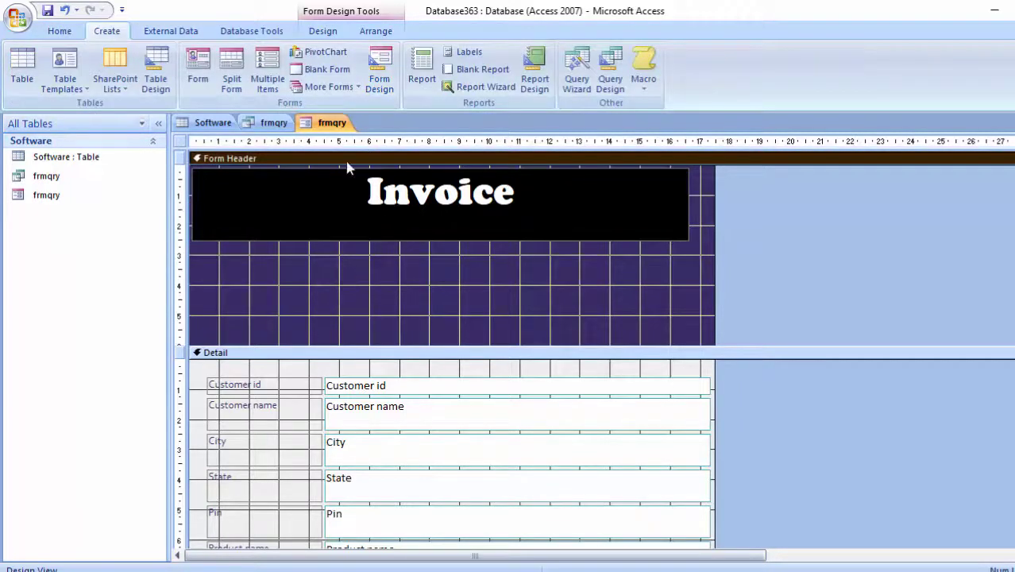
left_click(58, 32)
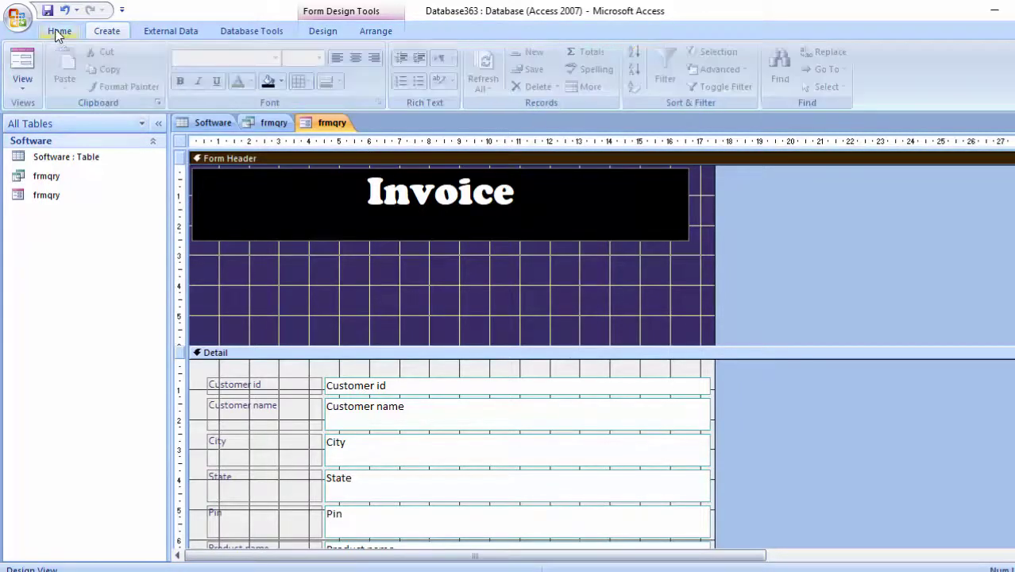
left_click(323, 32)
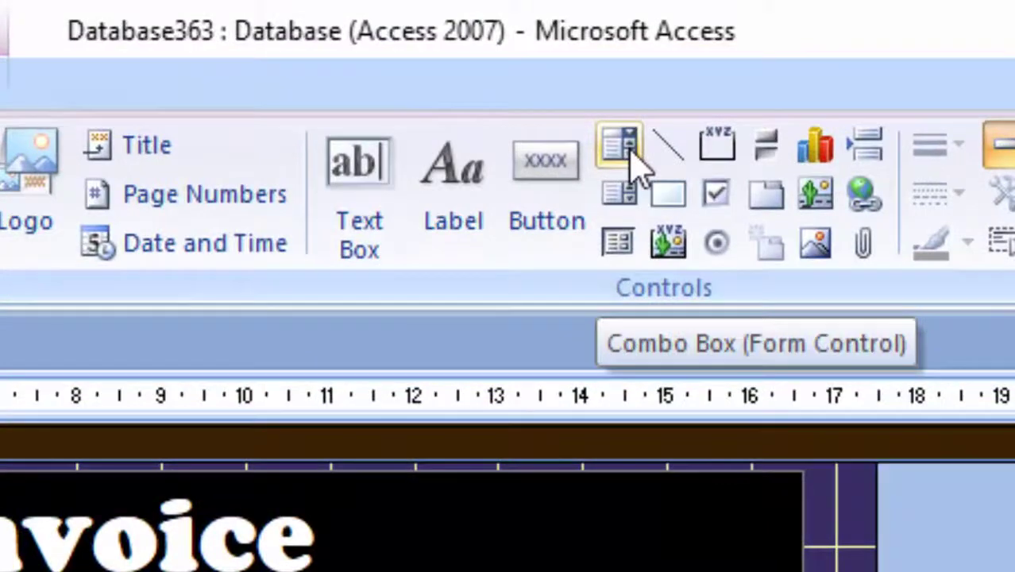
left_click(632, 153)
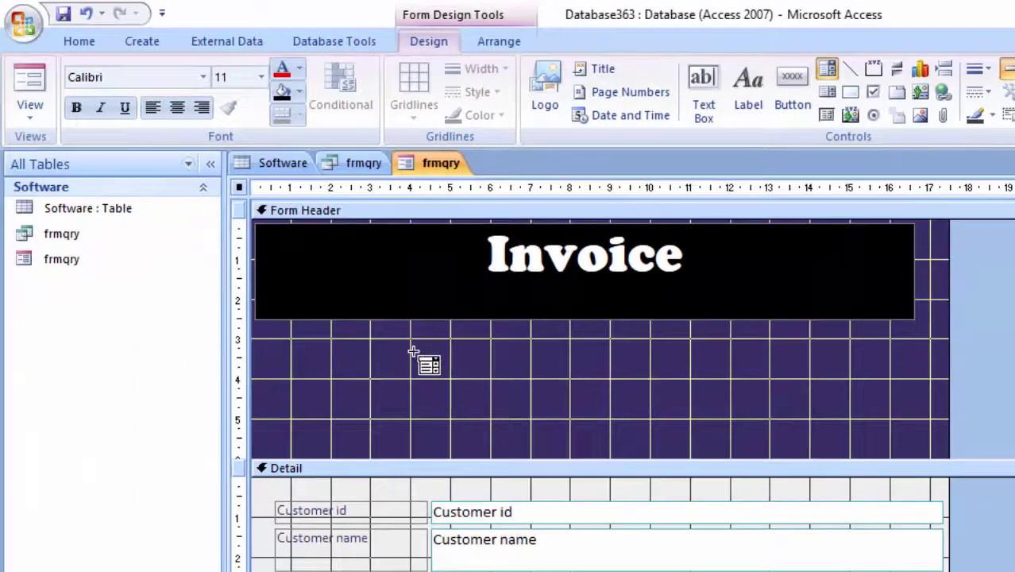
mouse_move(414, 350)
left_mouse_down()
mouse_move(537, 405)
mouse_move(632, 403)
left_mouse_up()
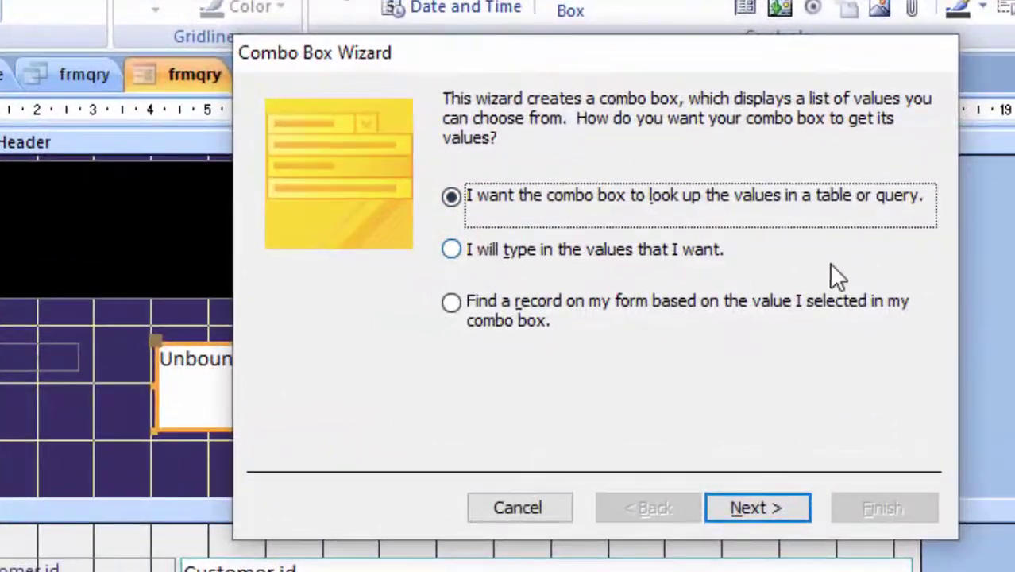
- In the Combo Box Wizard, choose to find a record and add Customer id, Customer name and City
left_click(814, 305)
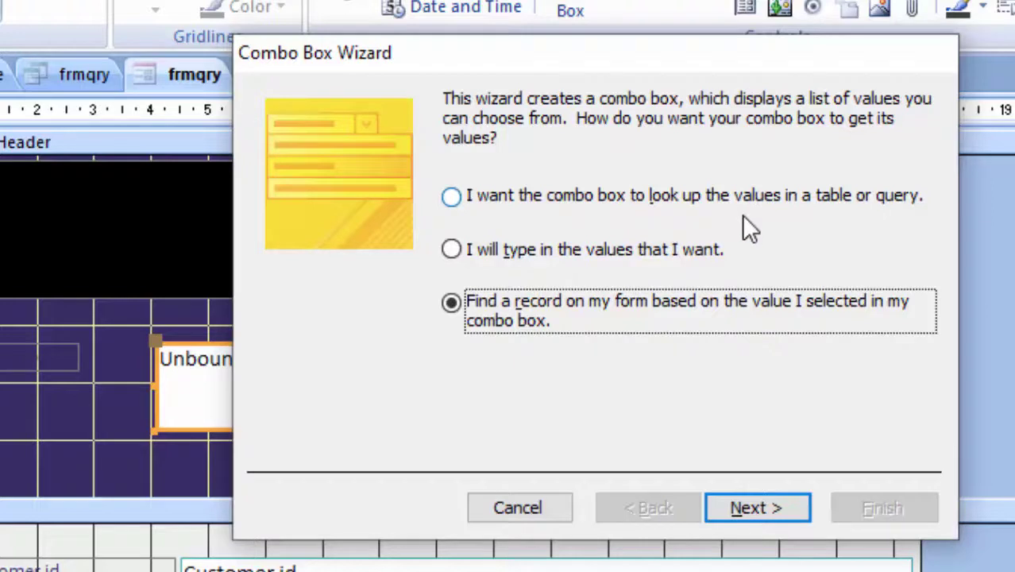
left_click(784, 504)
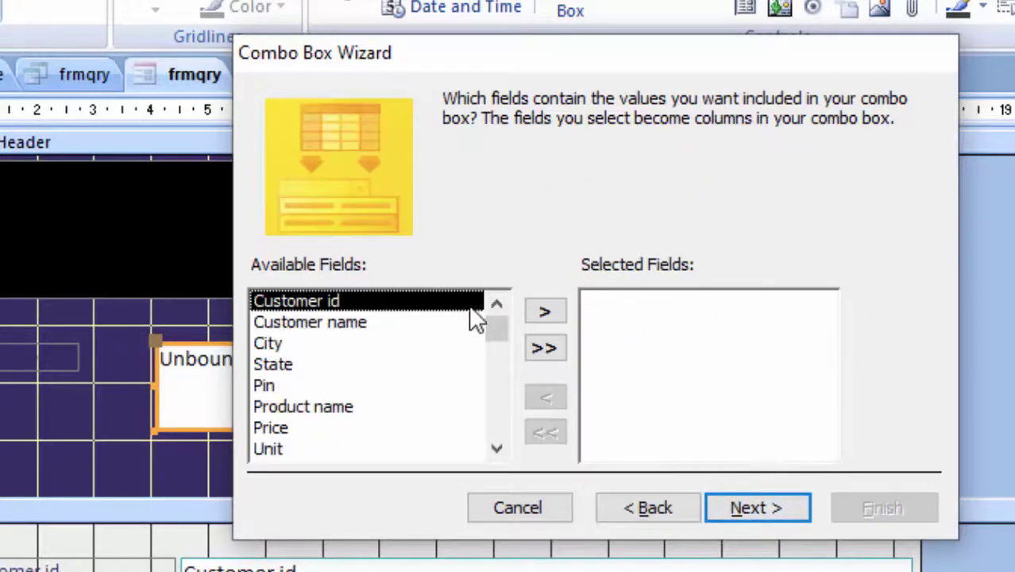
left_click(546, 311)
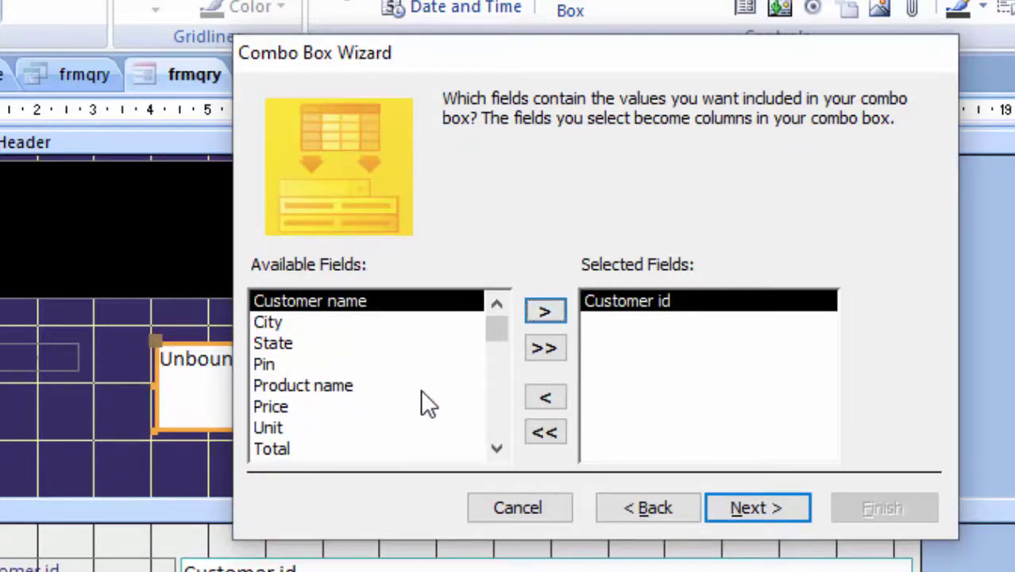
left_click(552, 313)
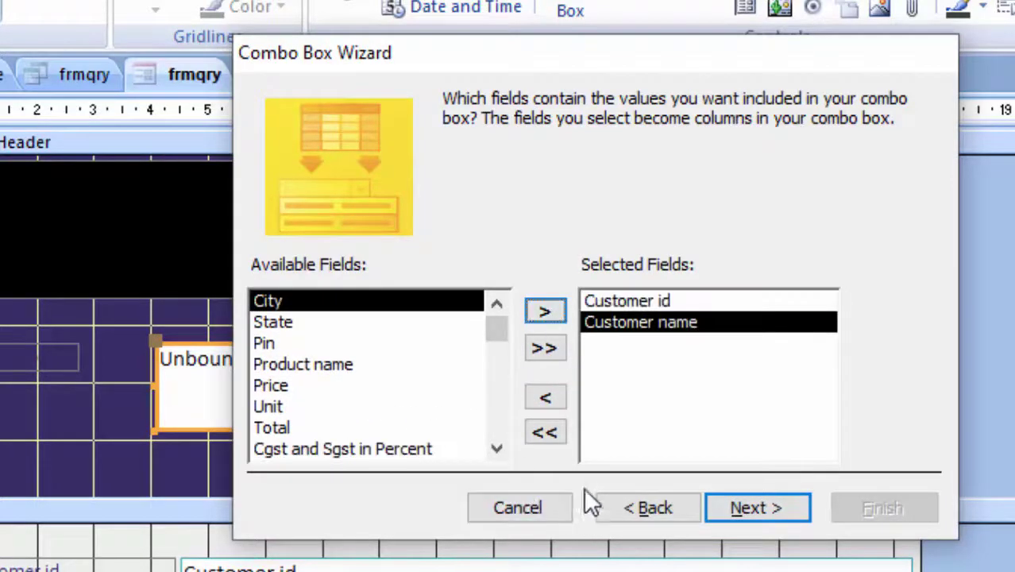
left_click(546, 315)
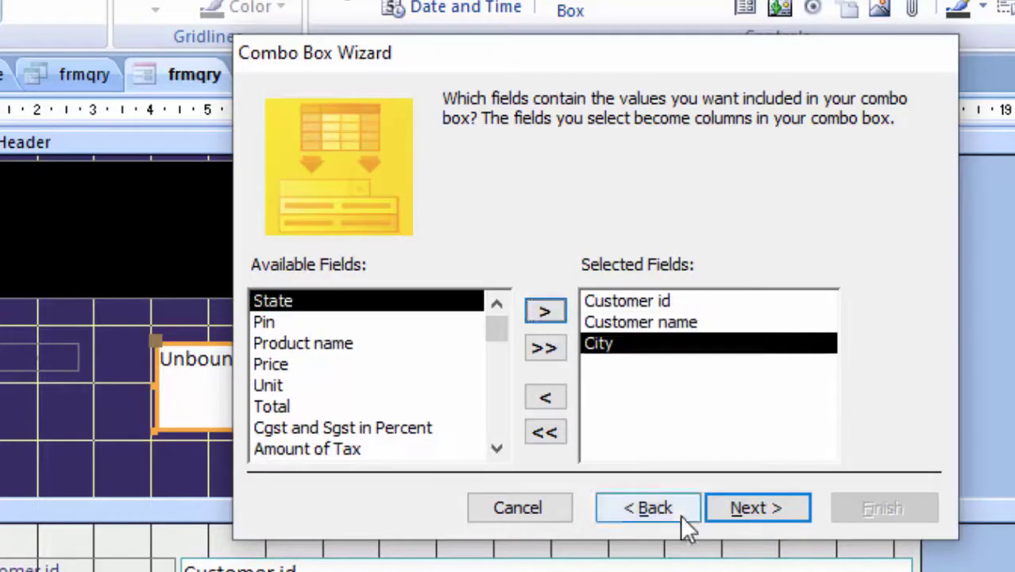
left_click(766, 504)
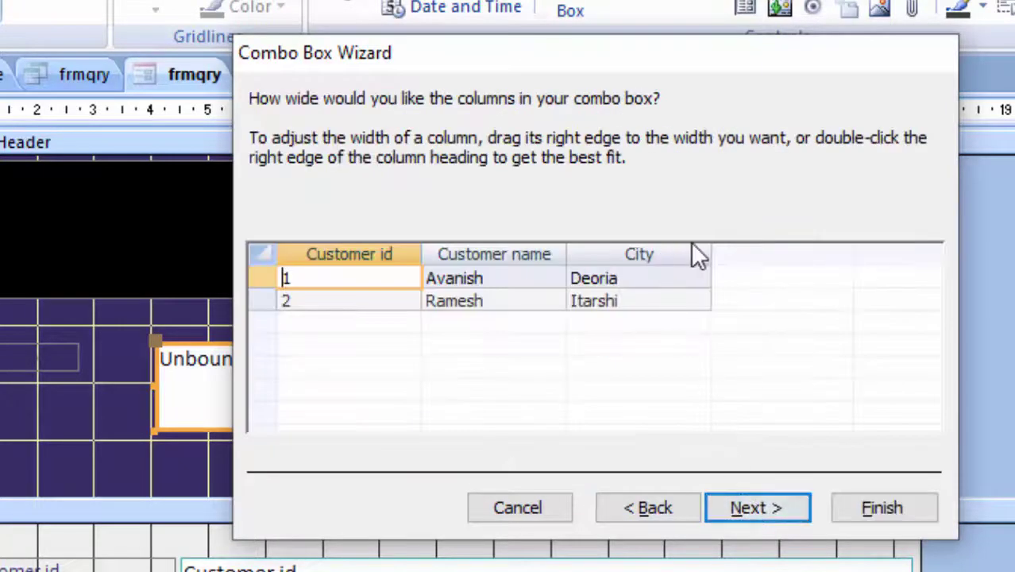
- Hide the City and Customer name columns, leaving only Customer id, and finish the wizard
left_click_drag(710, 245, 565, 254)
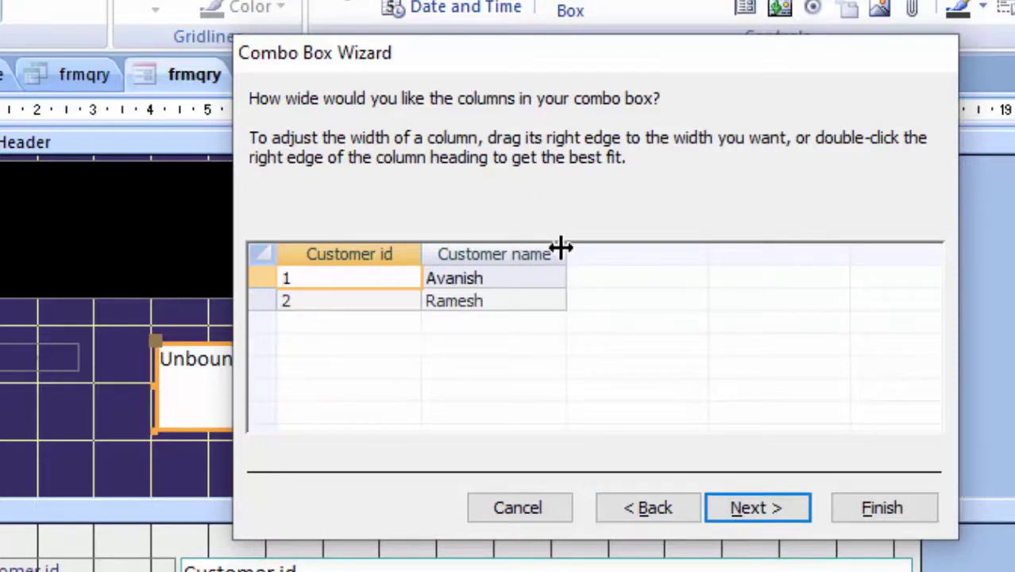
left_click_drag(561, 246, 421, 276)
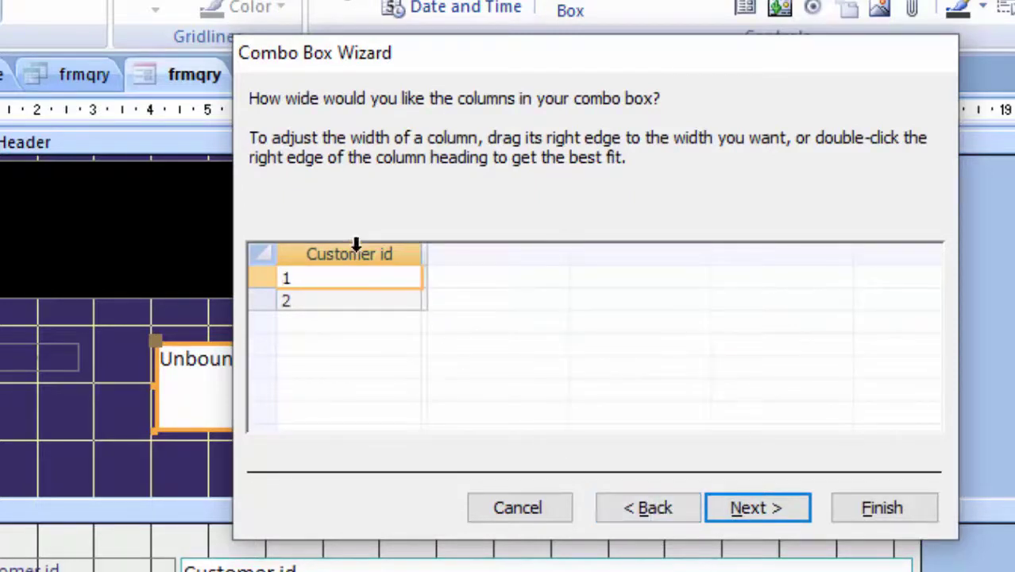
left_click(751, 512)
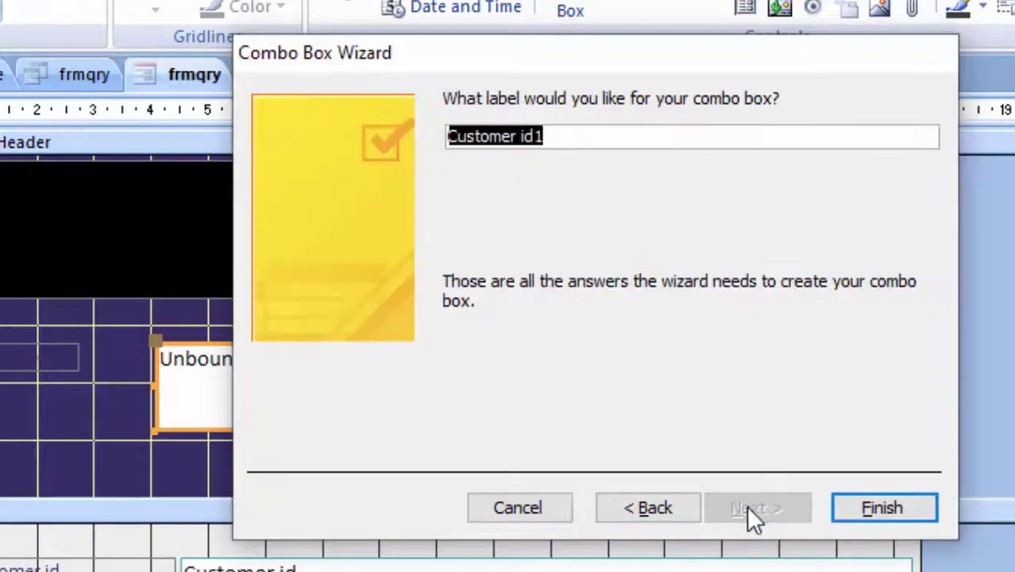
left_click(906, 514)
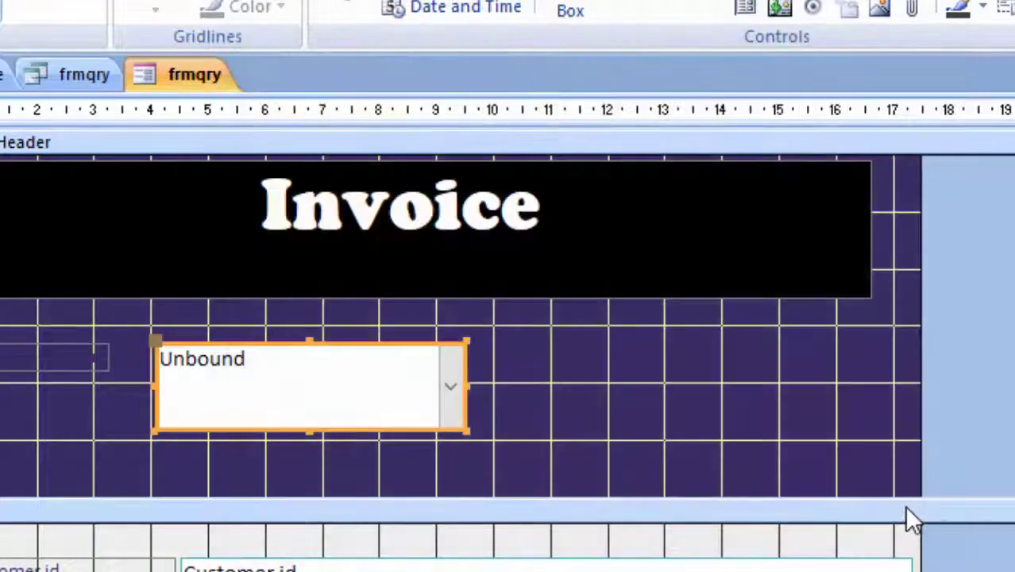
- Enlarge the combo box label and change its text to 'Customer id'
left_click(50, 365)
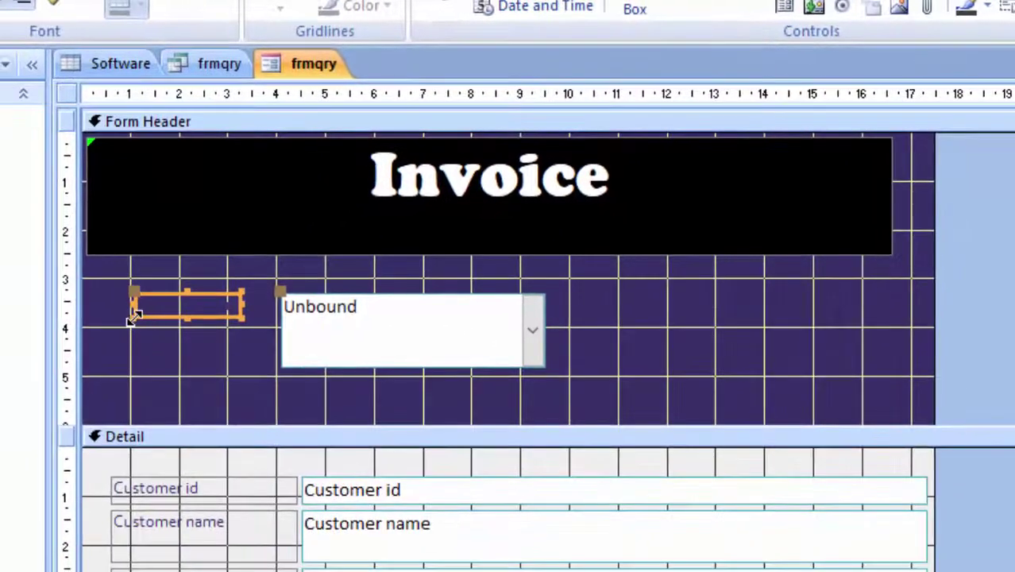
left_click_drag(133, 316, 89, 361)
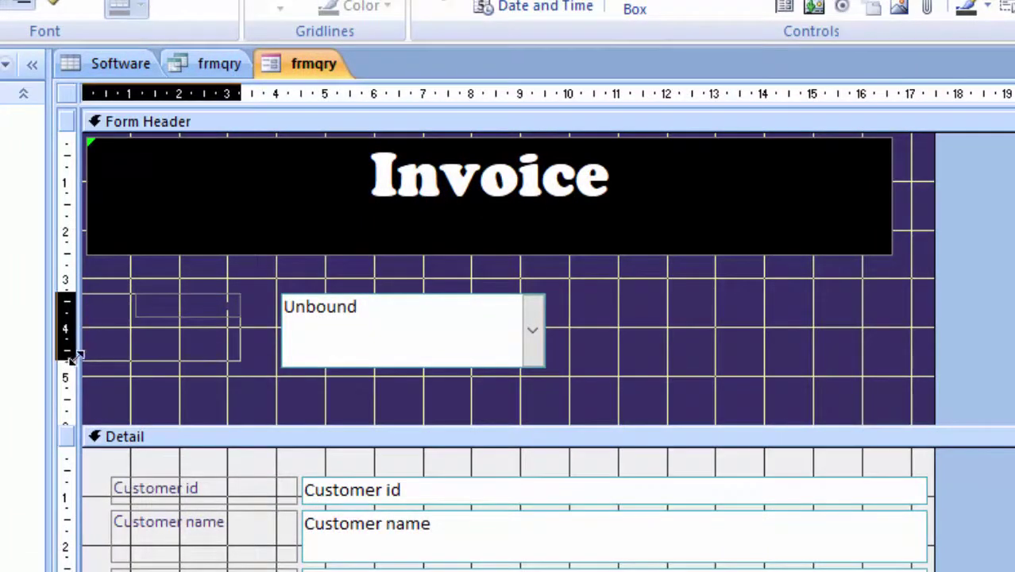
left_click_drag(89, 361, 84, 358)
left_click(193, 313)
type("Customer id1")
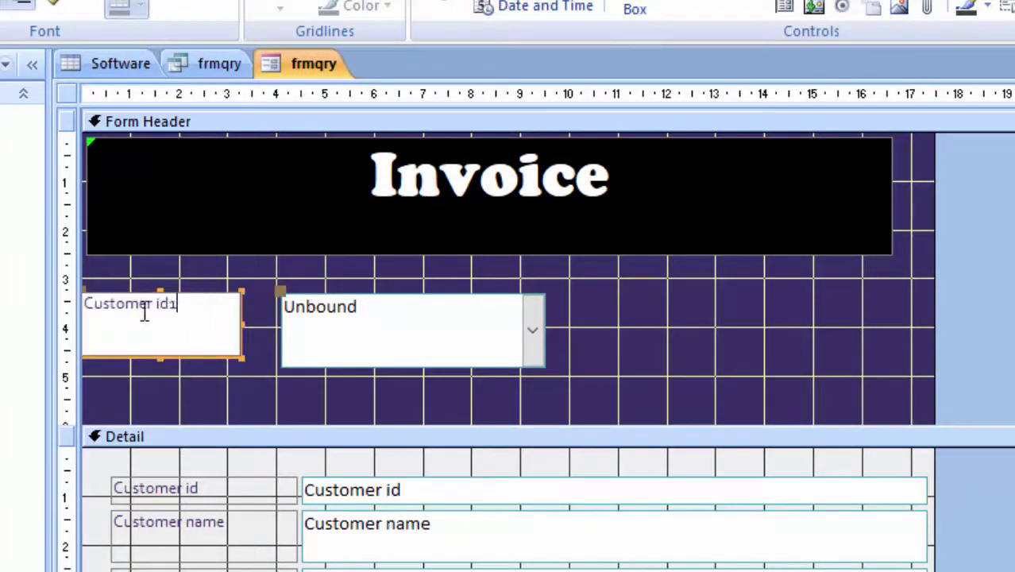
key("BackSpace")
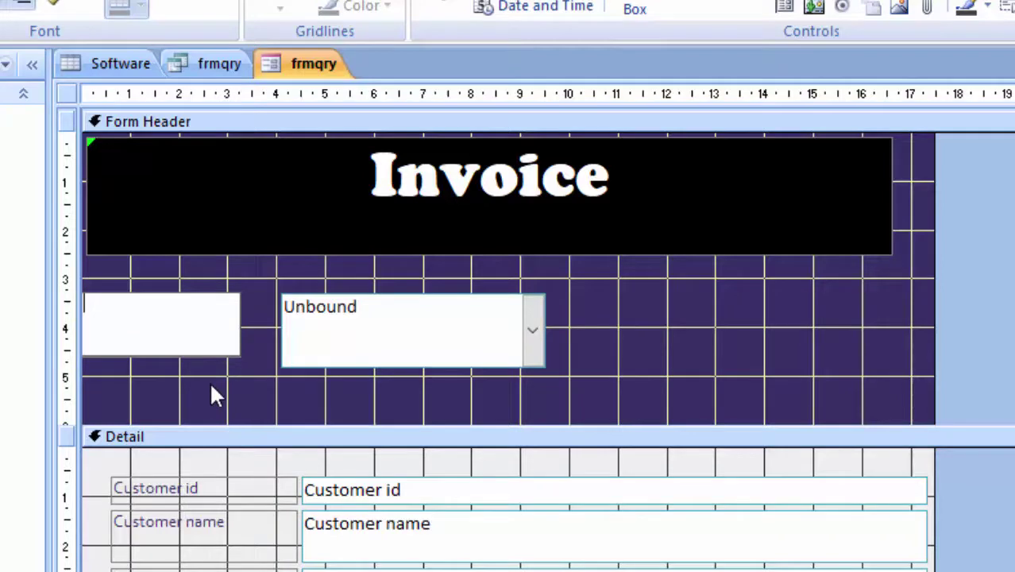
type("Cust")
type("omer")
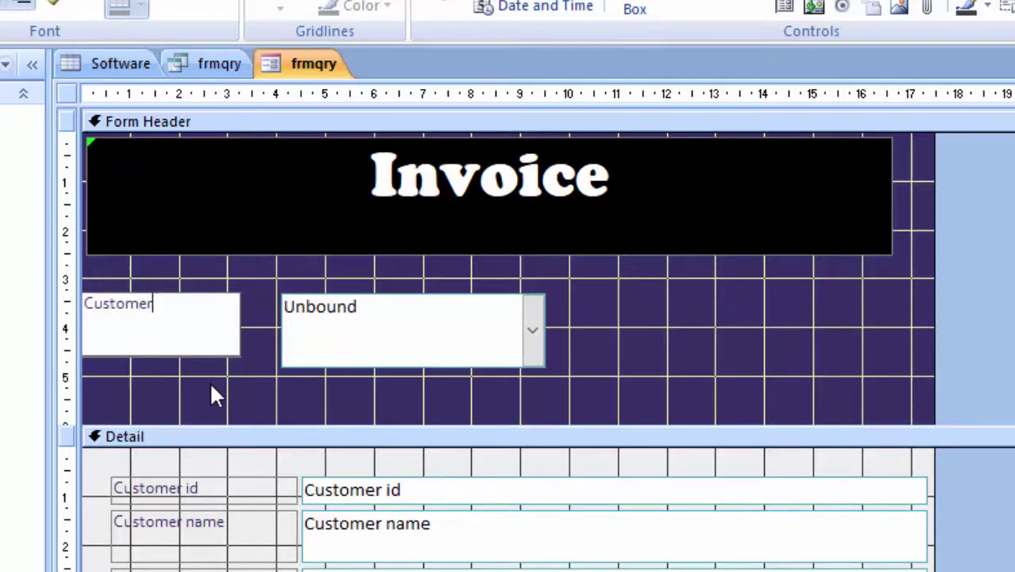
type(" id")
- Make the 'Customer id' label text bold and white
left_click_drag(169, 305, 79, 301)
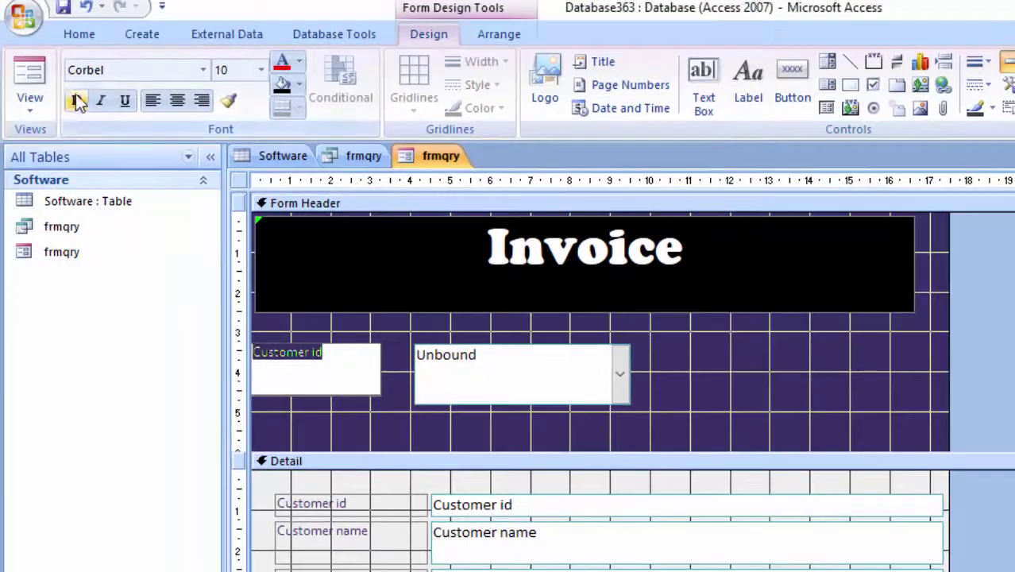
left_click(77, 101)
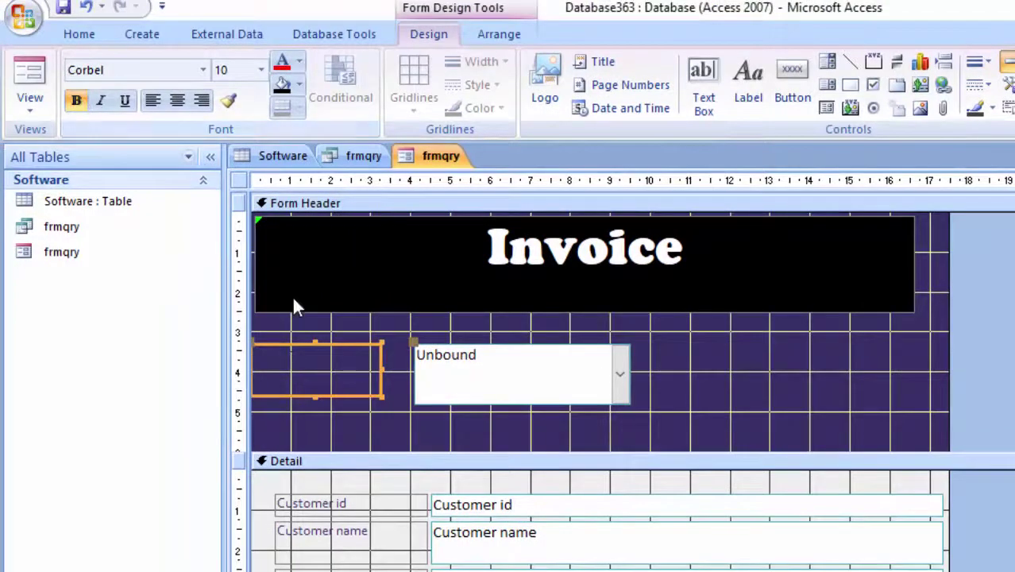
left_click(350, 358)
left_click_drag(326, 352, 253, 352)
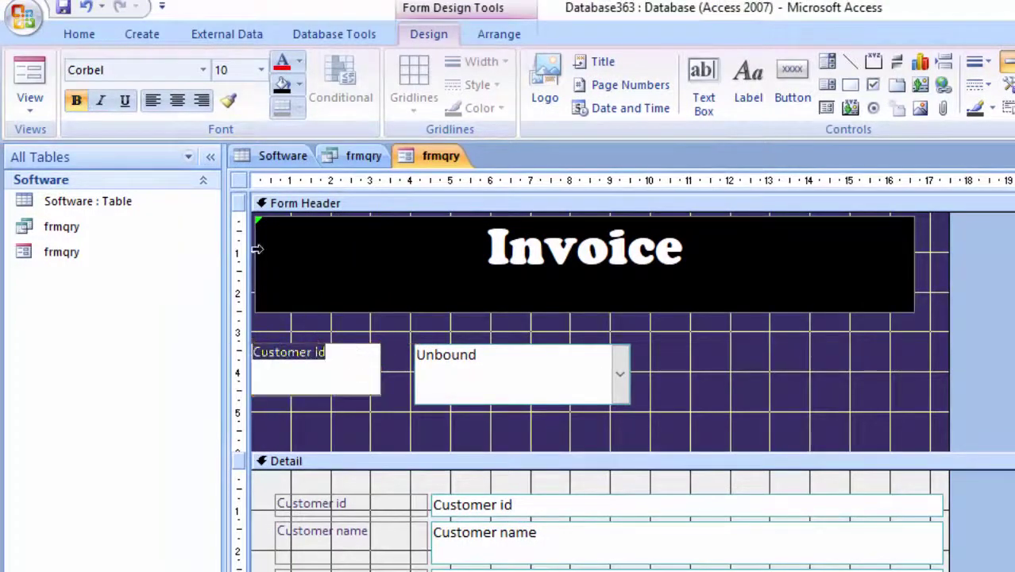
left_click(299, 61)
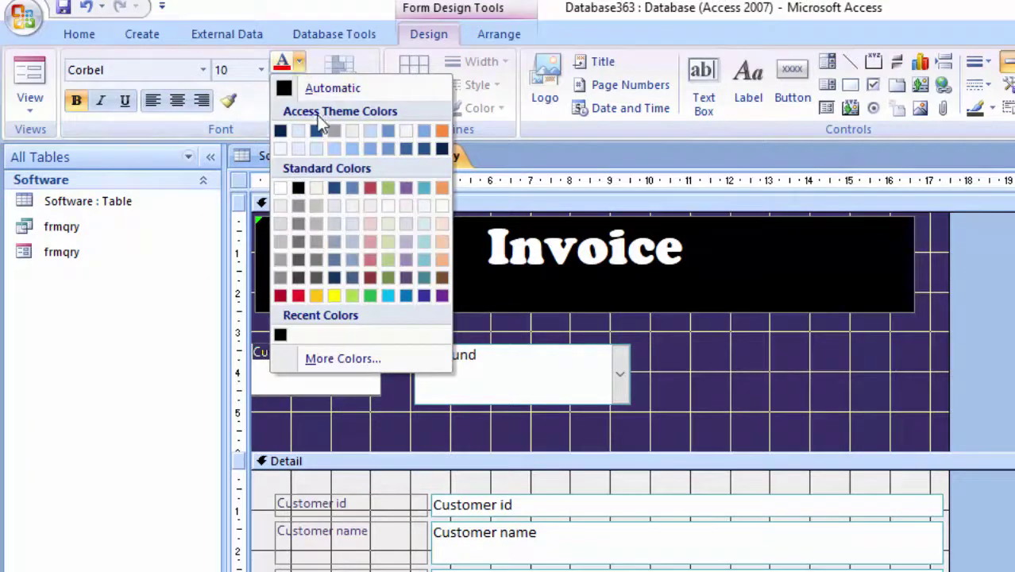
left_click(283, 189)
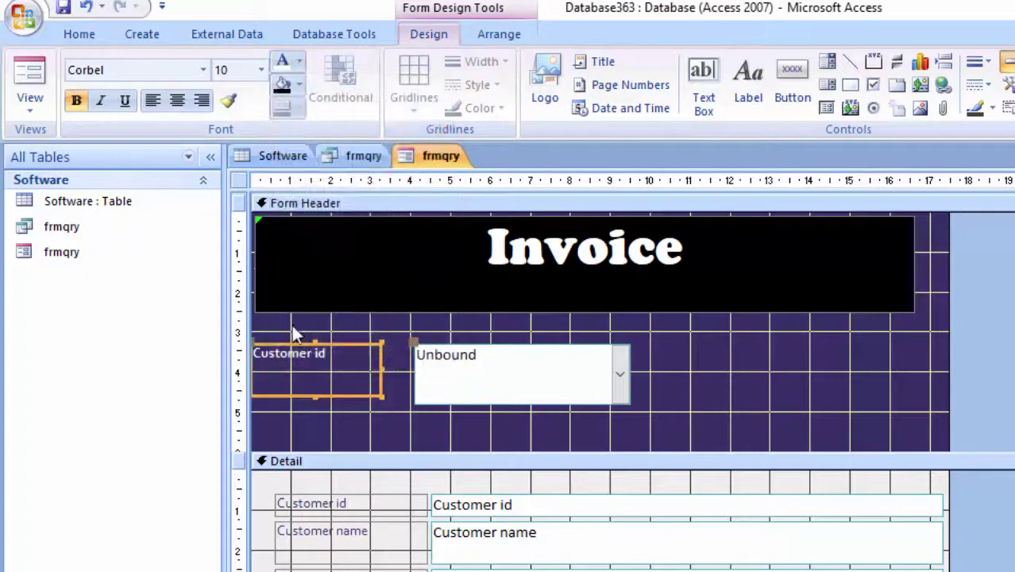
left_click(656, 403)
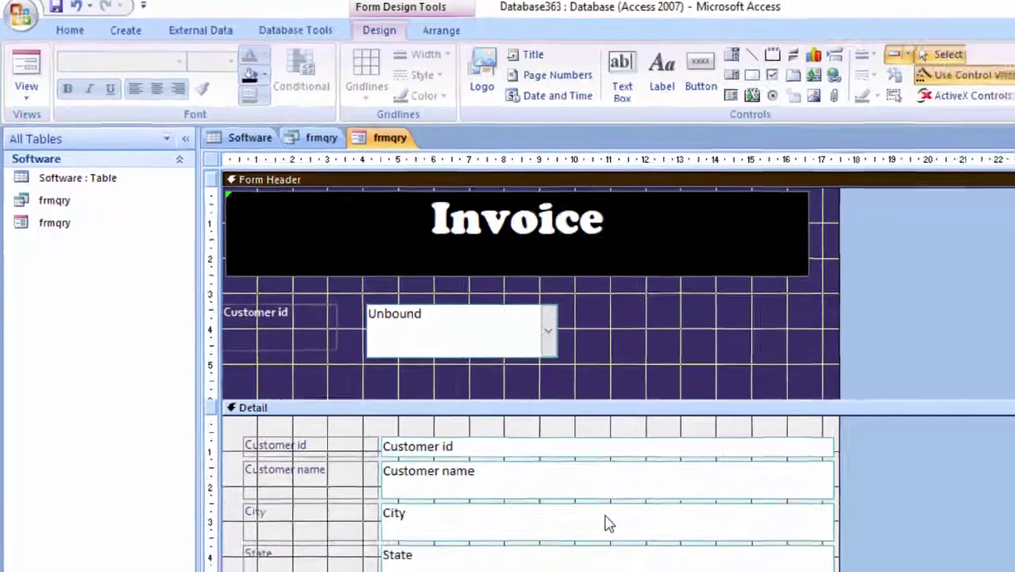
- Draw a new command button in the Form Footer to launch the Command Button Wizard
scroll(564, 506, "down", 5)
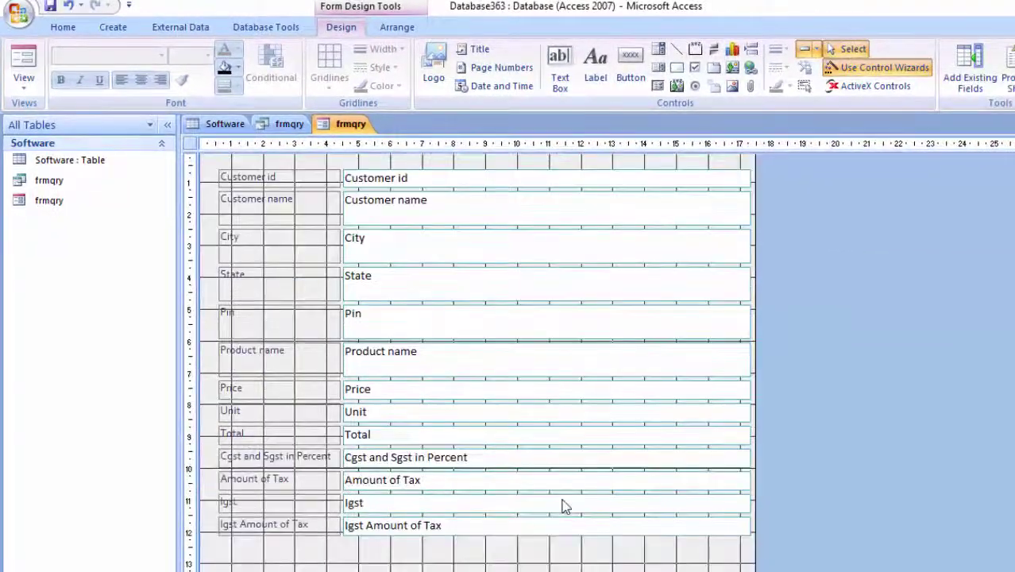
scroll(563, 506, "down", 3)
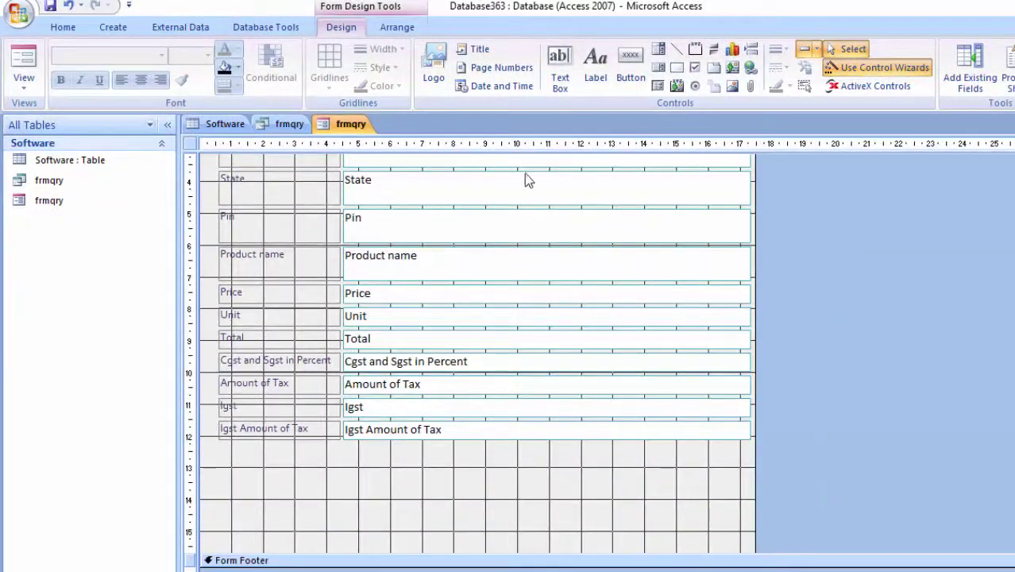
left_click(630, 68)
scroll(343, 507, "down", 2)
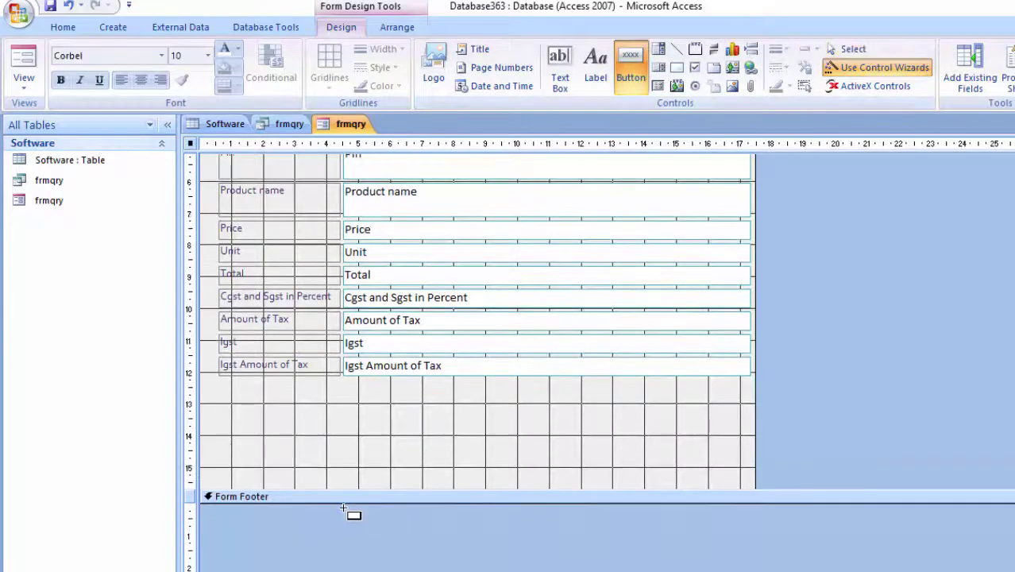
left_click_drag(222, 523, 335, 556)
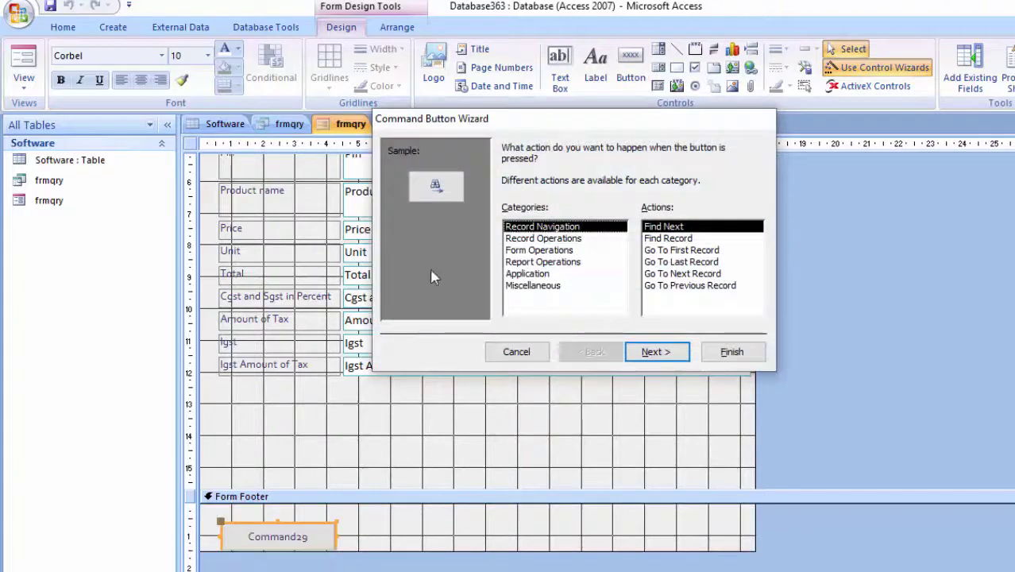
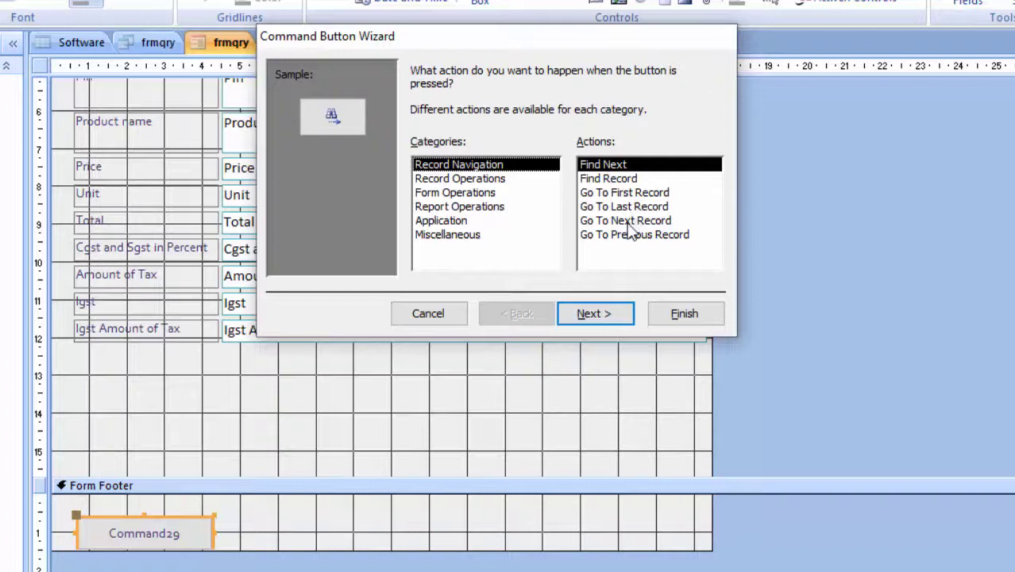
- Complete the Command Button Wizard with Go To Next Record and the text label 'Next Record'
left_click(634, 223)
left_click(607, 327)
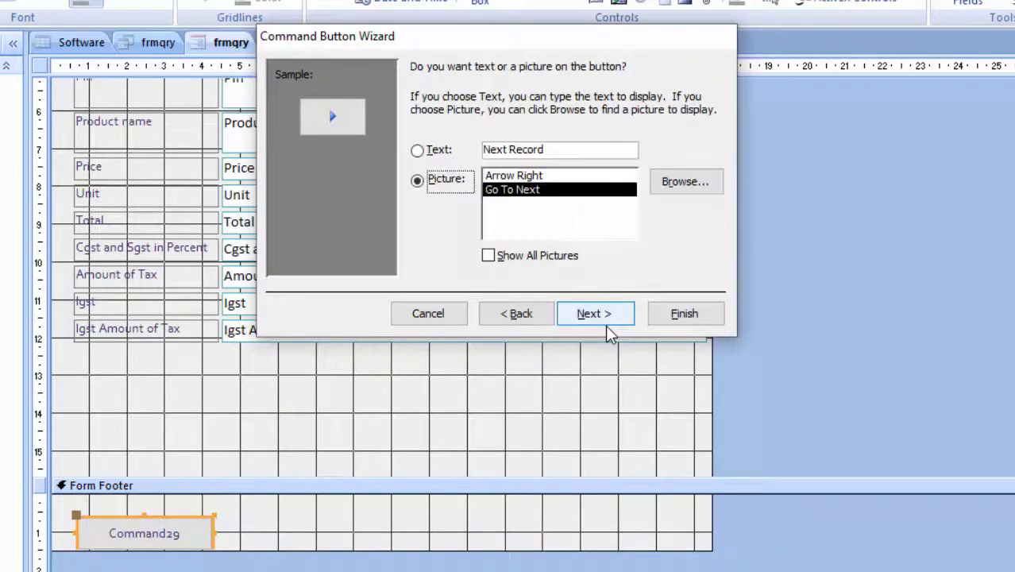
left_click(428, 156)
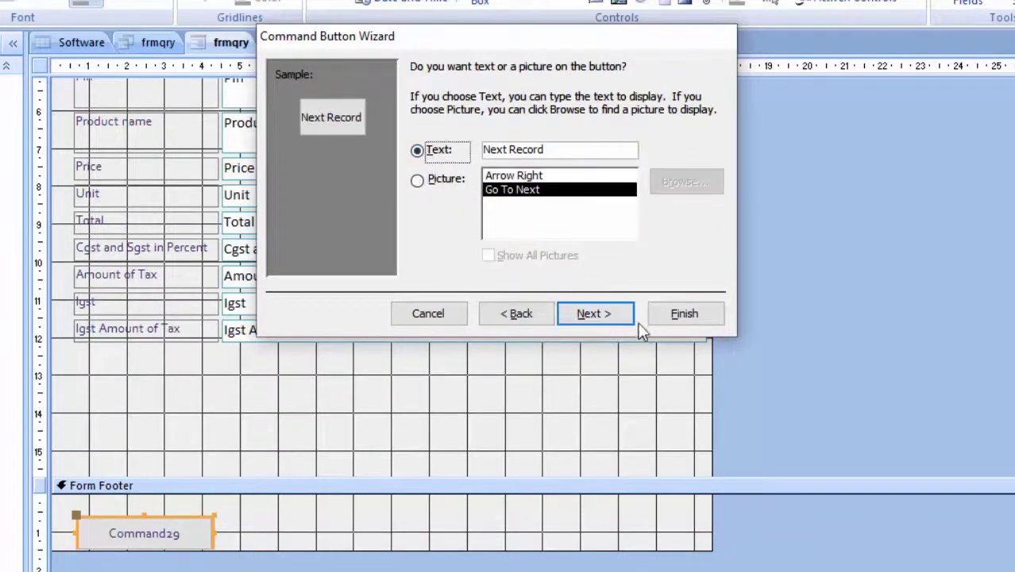
left_click(582, 315)
left_click(682, 318)
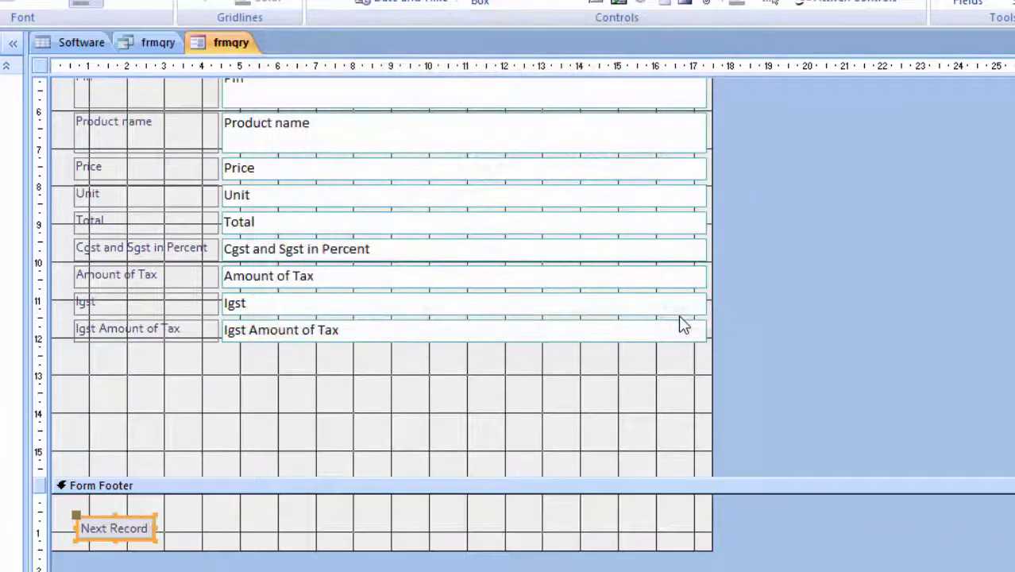
left_click(213, 536)
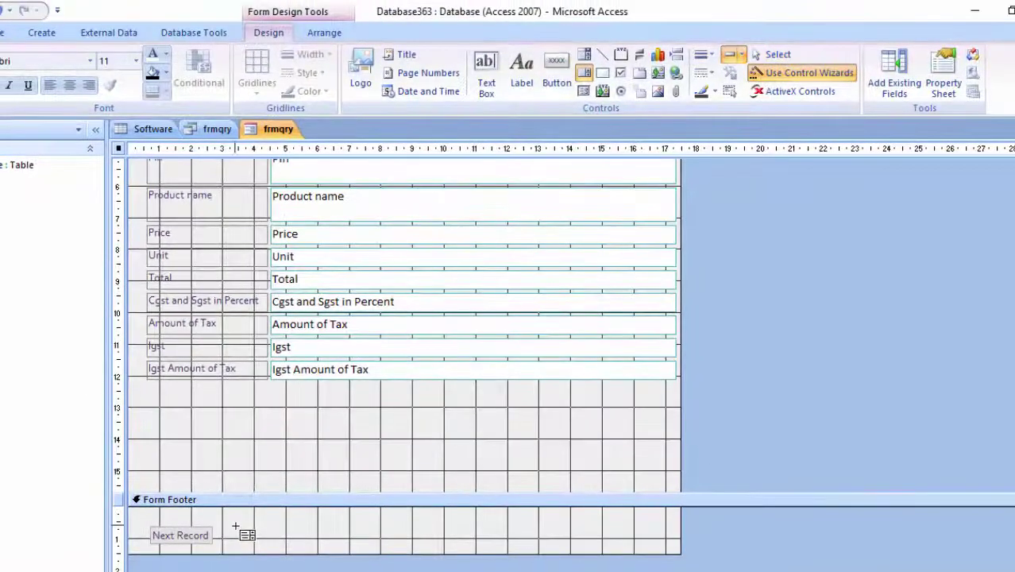
- Draw a second footer button set to Go To Previous Record with the text 'Previous Record'
left_click_drag(234, 525, 302, 545)
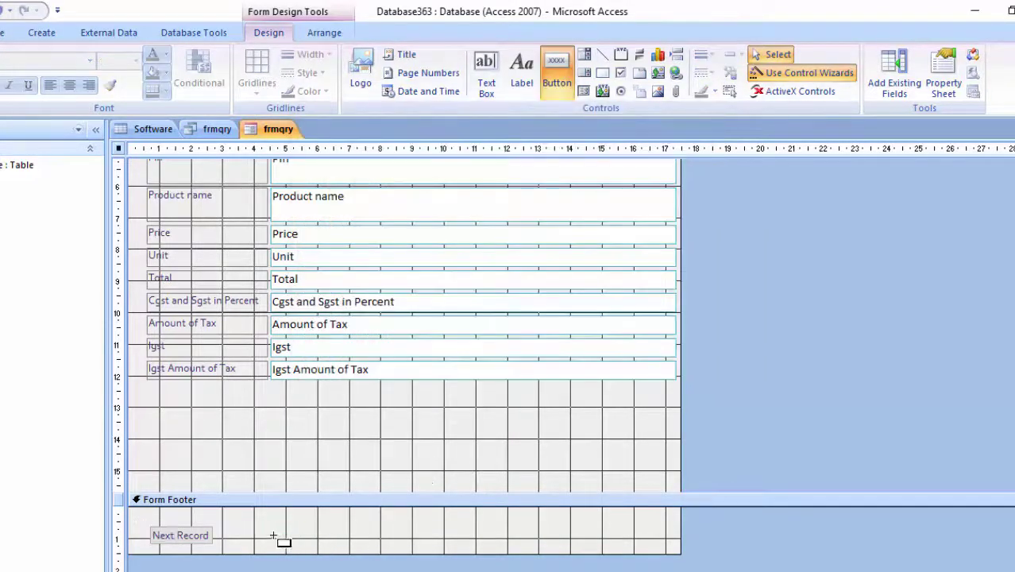
left_click_drag(263, 527, 365, 547)
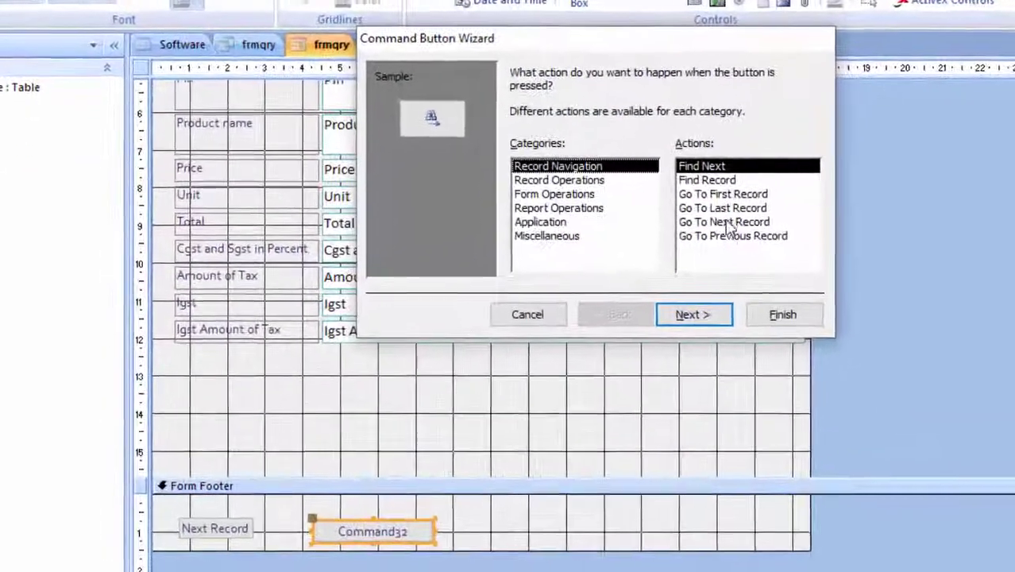
left_click(615, 289)
left_click(701, 315)
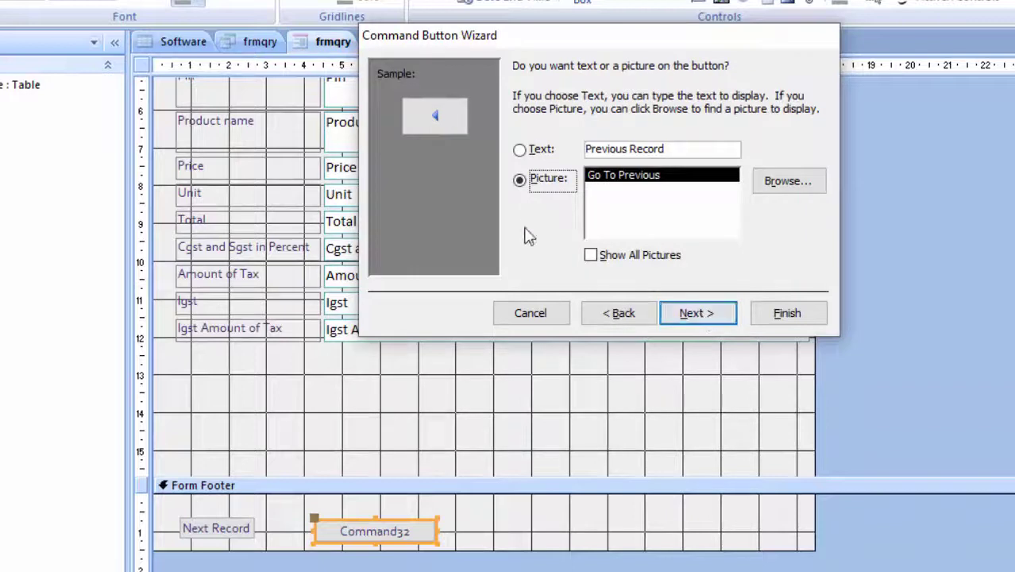
left_click(530, 151)
left_click(699, 314)
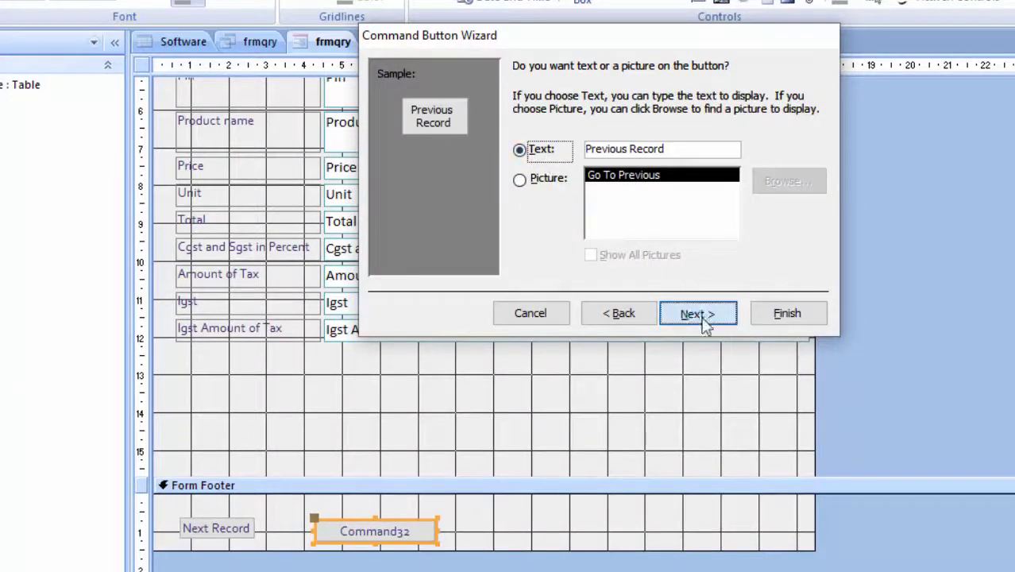
left_click(786, 315)
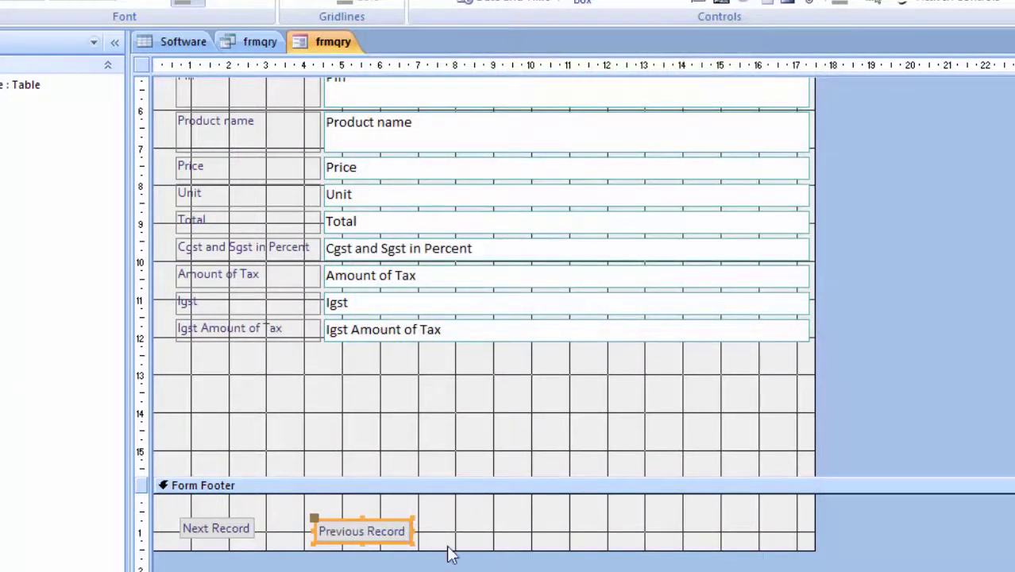
left_click(470, 546)
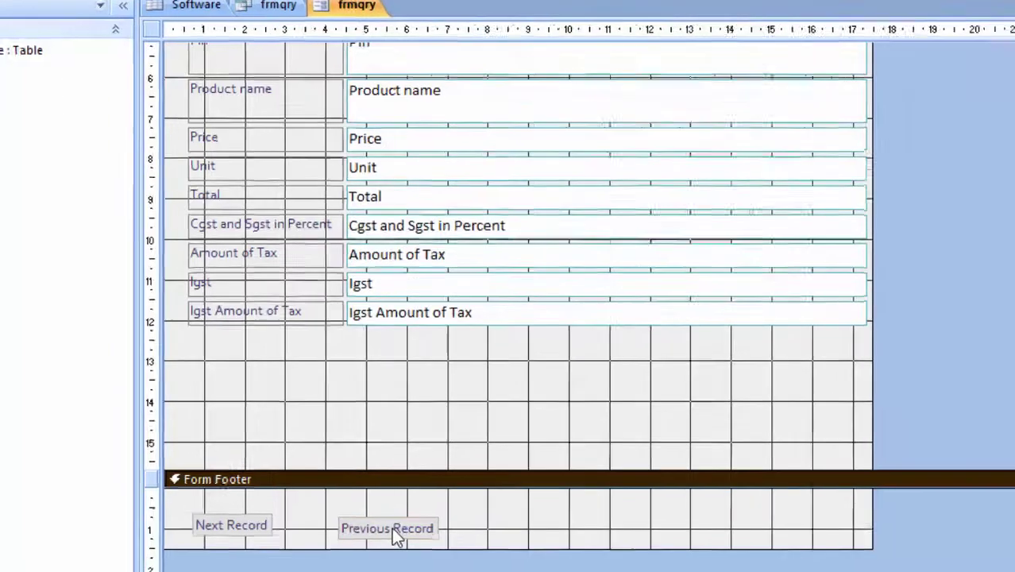
- Move the Previous Record button to sit right beside Next Record
left_click(369, 532)
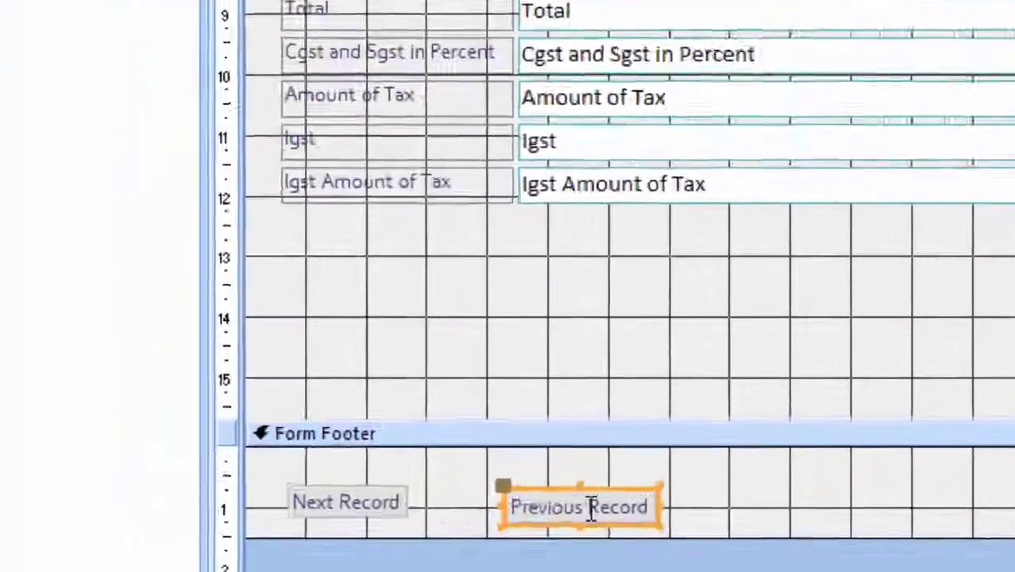
left_click_drag(713, 465, 661, 445)
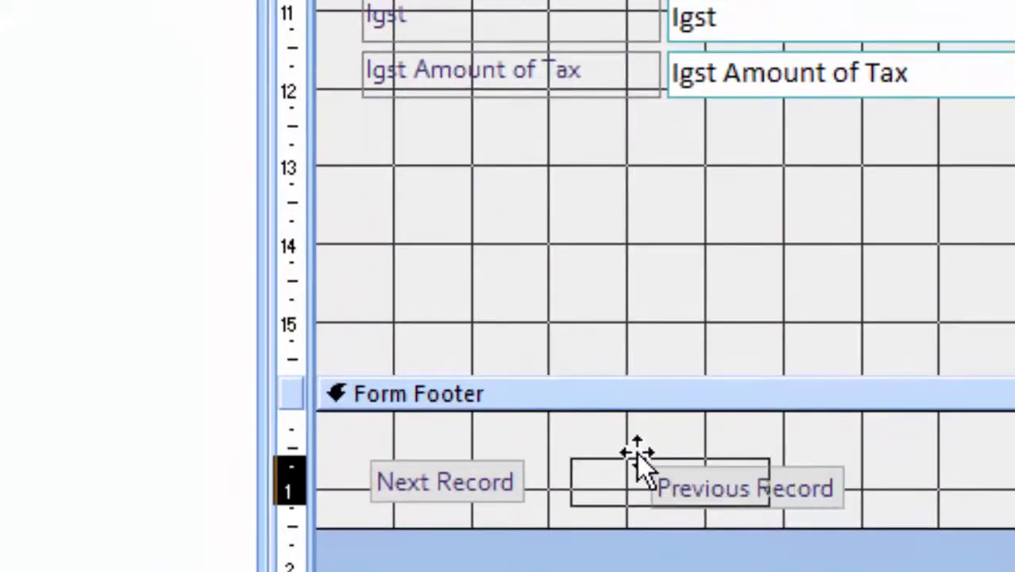
left_click_drag(661, 445, 634, 450)
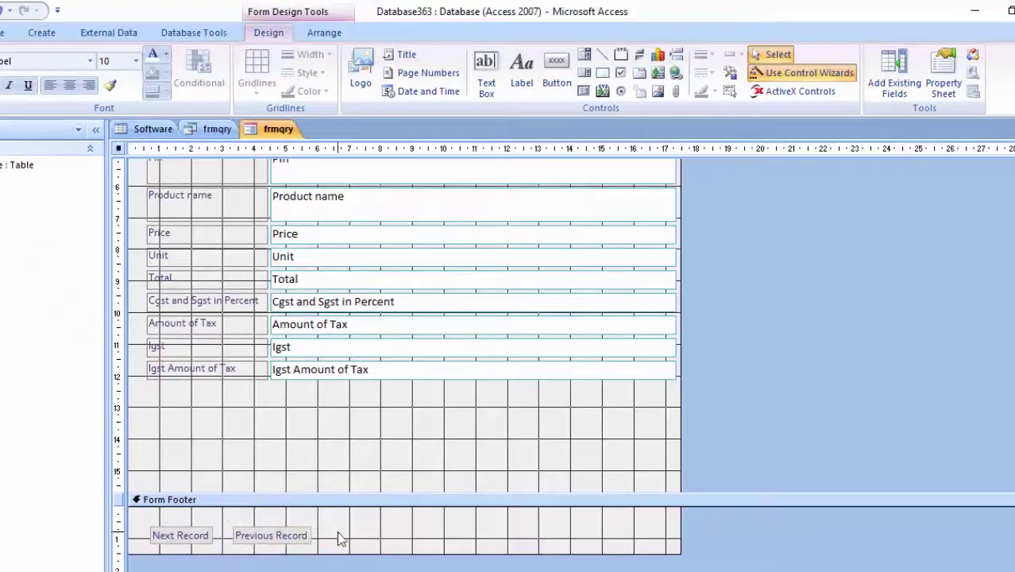
left_click(394, 536)
left_click(556, 73)
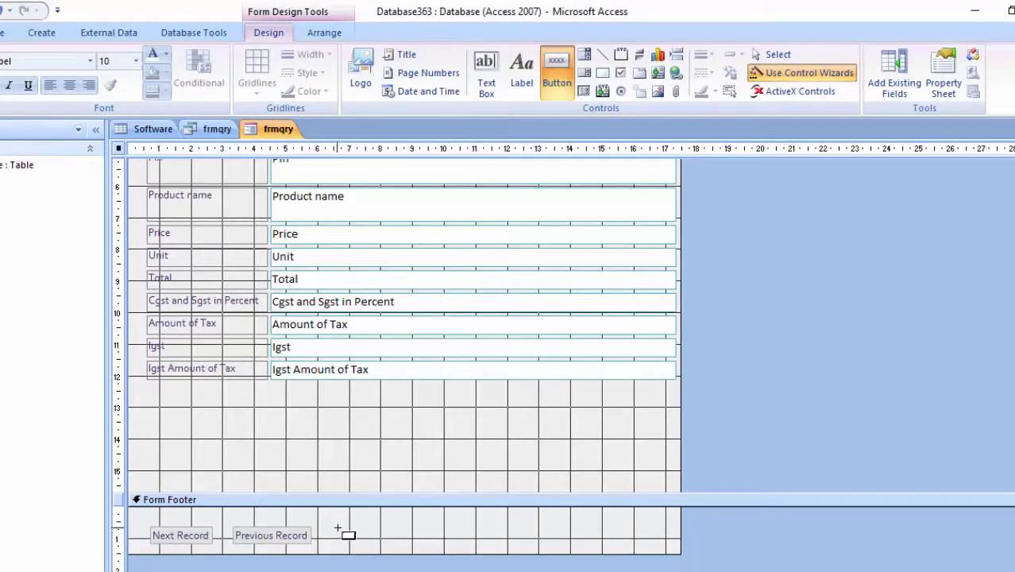
- Create an Add New Record button labelled 'Add Record' and place it after Previous Record
left_click_drag(415, 545, 416, 547)
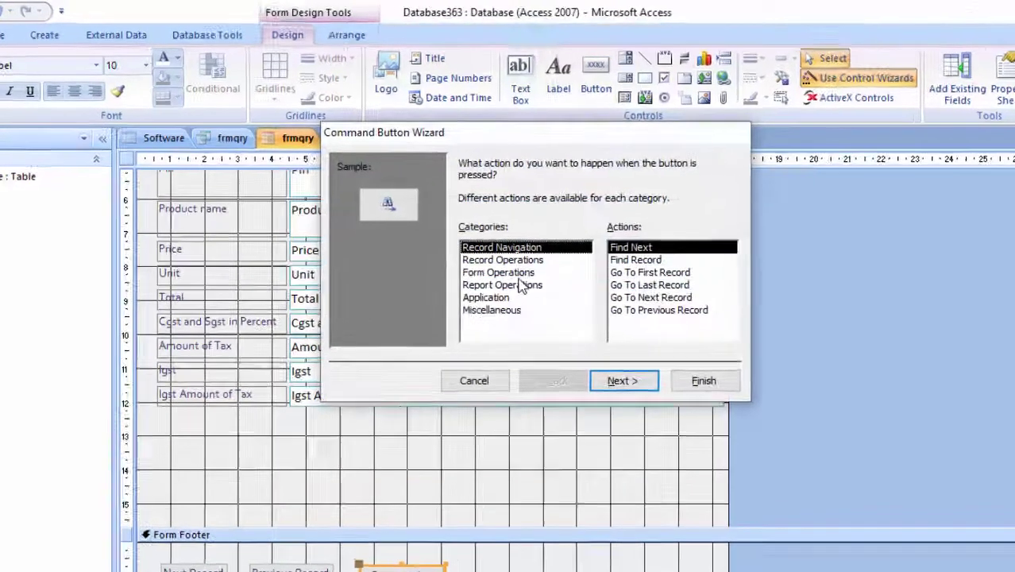
left_click(482, 243)
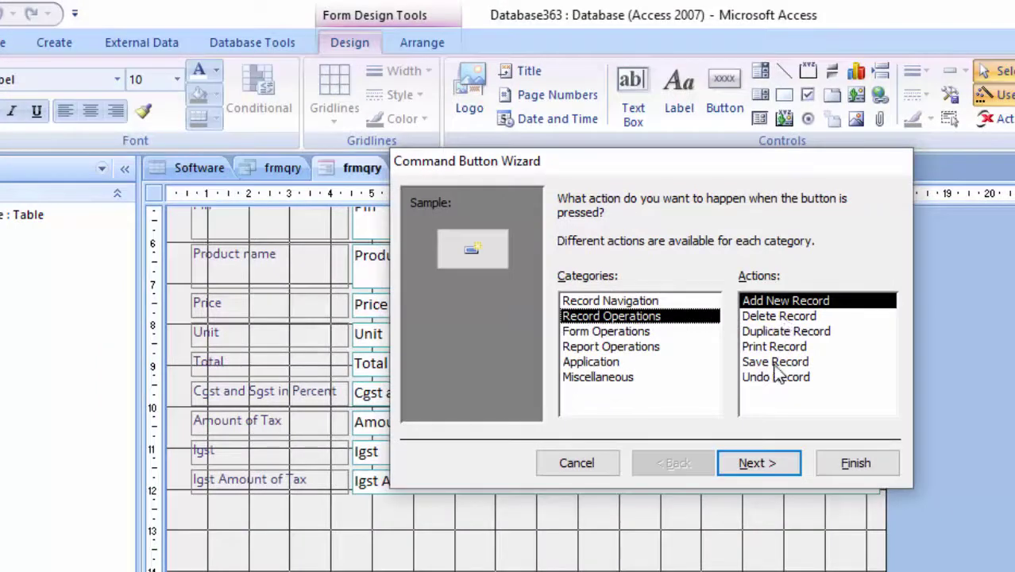
left_click(759, 476)
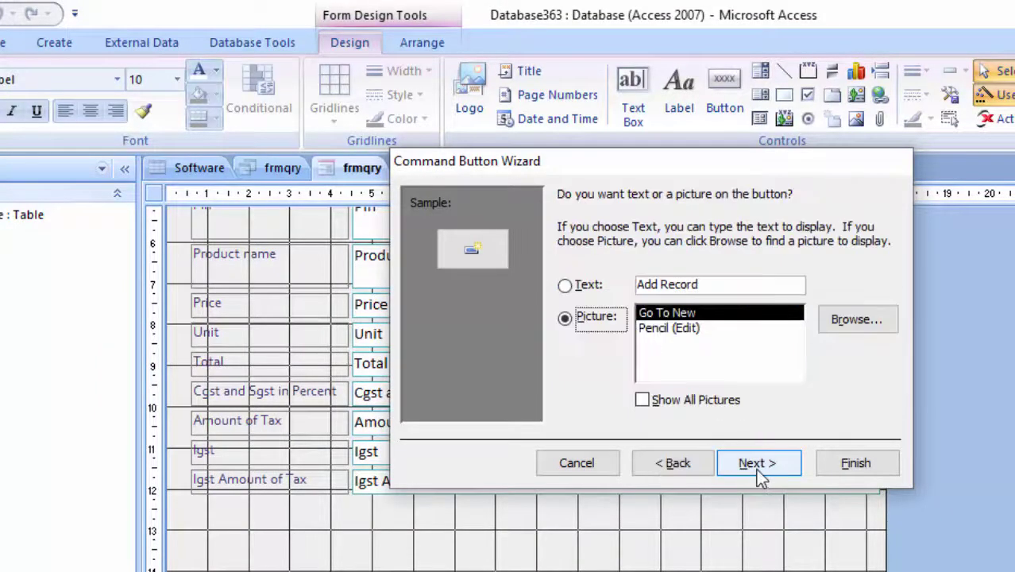
left_click(566, 288)
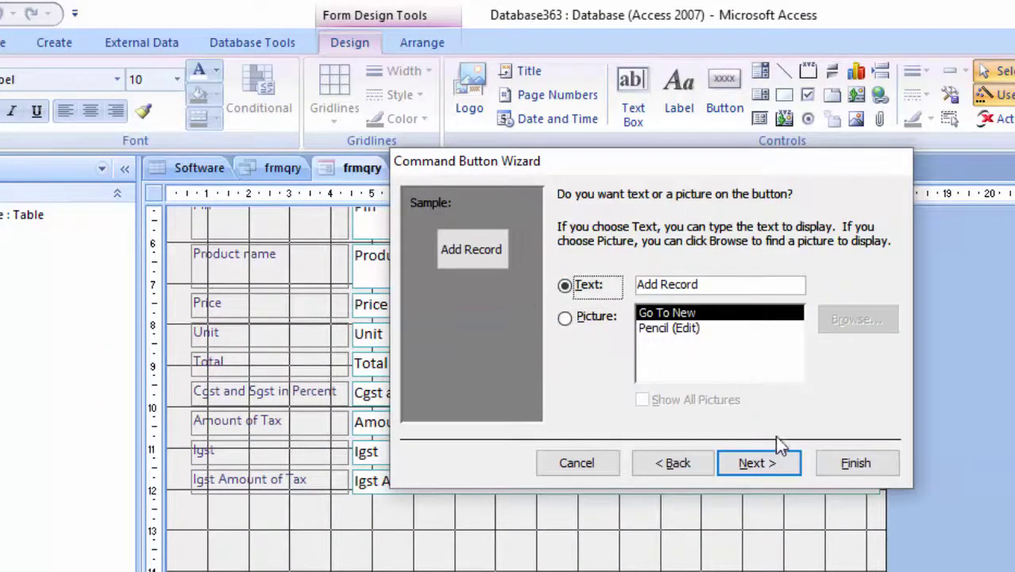
left_click(785, 475)
left_click(856, 462)
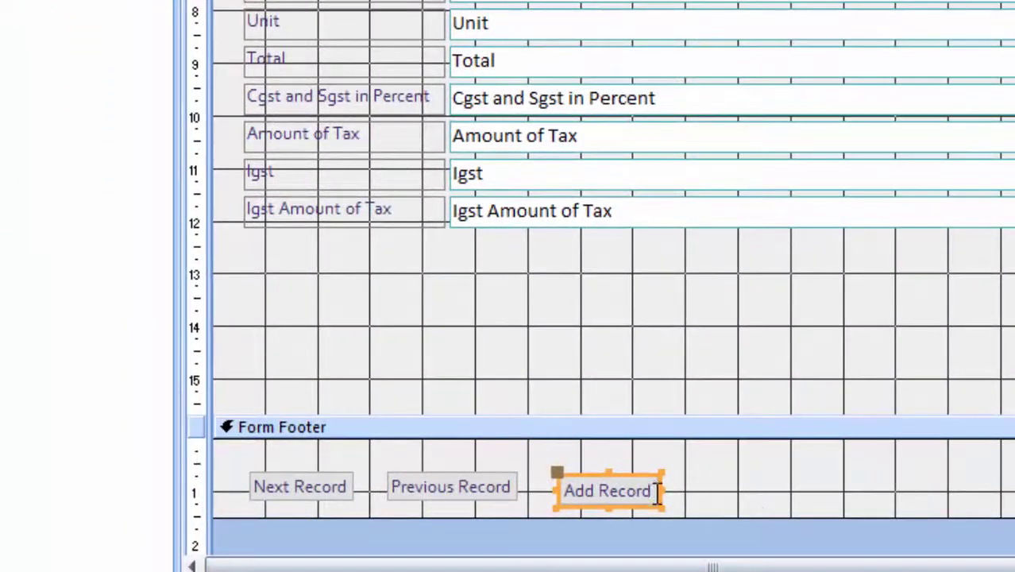
left_click_drag(650, 501, 650, 496)
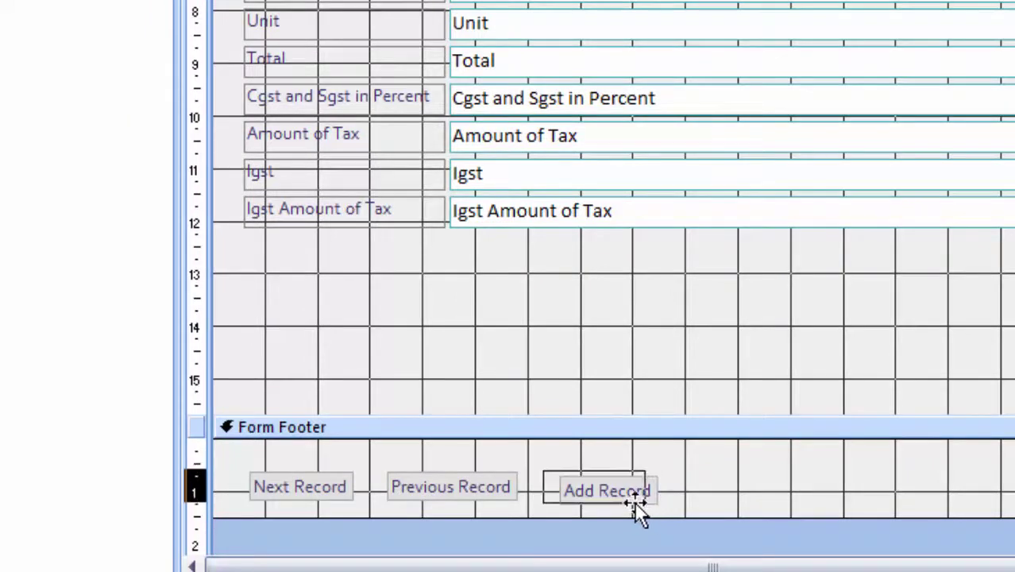
left_click_drag(649, 497, 635, 502)
left_click(708, 503)
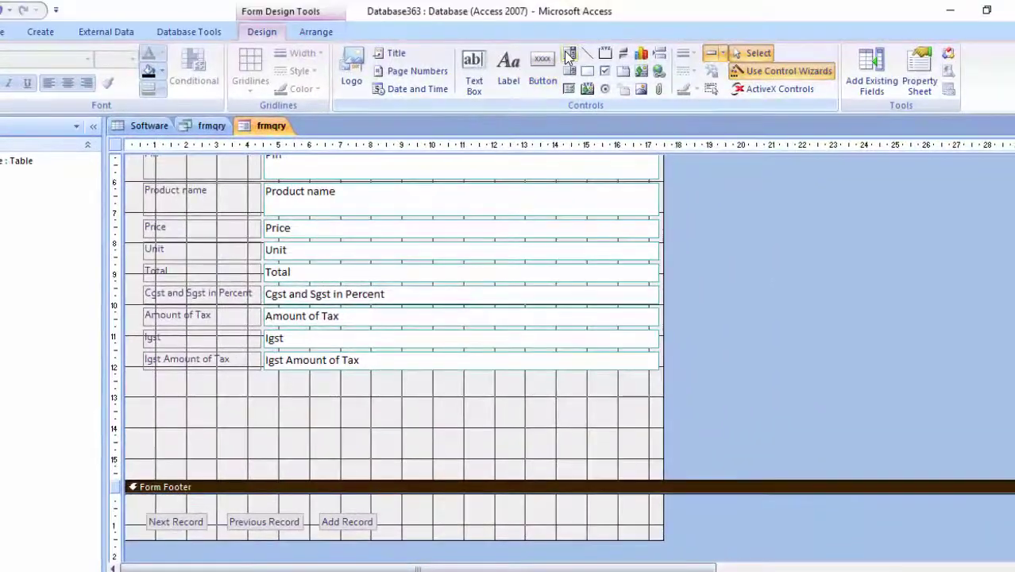
- Draw a fourth footer button set to Record Operations > Delete Record with a text label
left_click(542, 72)
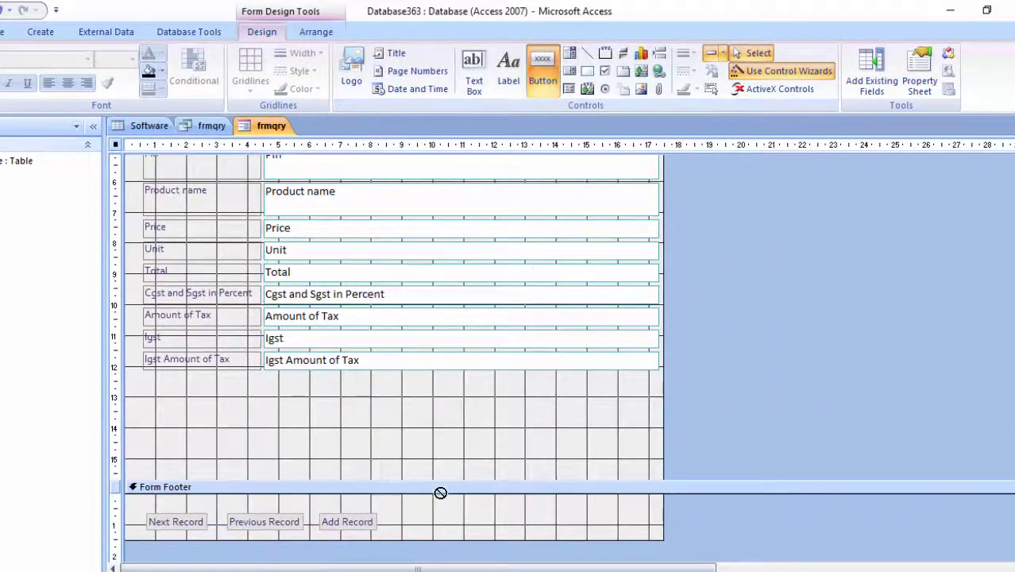
left_click_drag(390, 515, 455, 530)
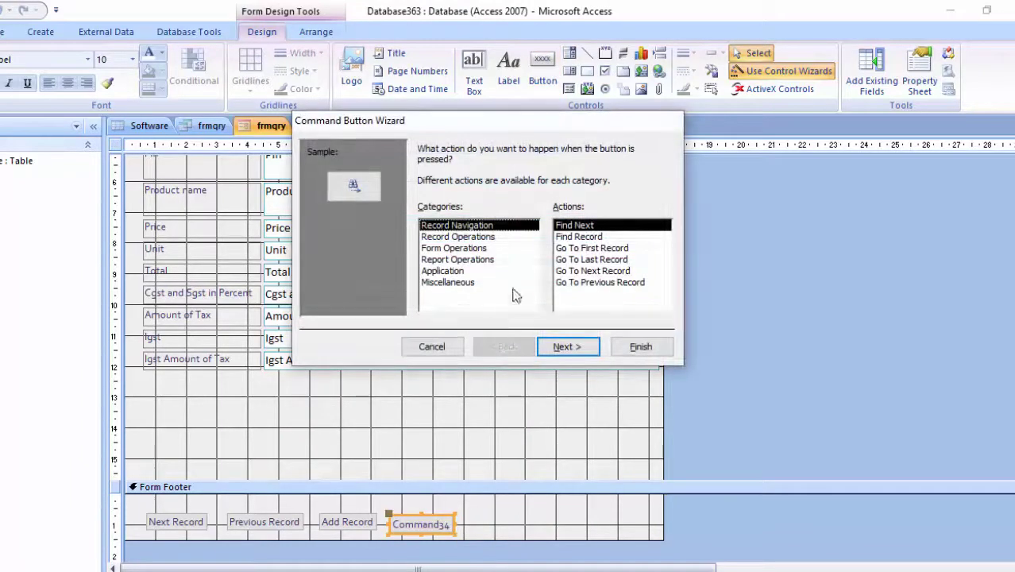
left_click(457, 237)
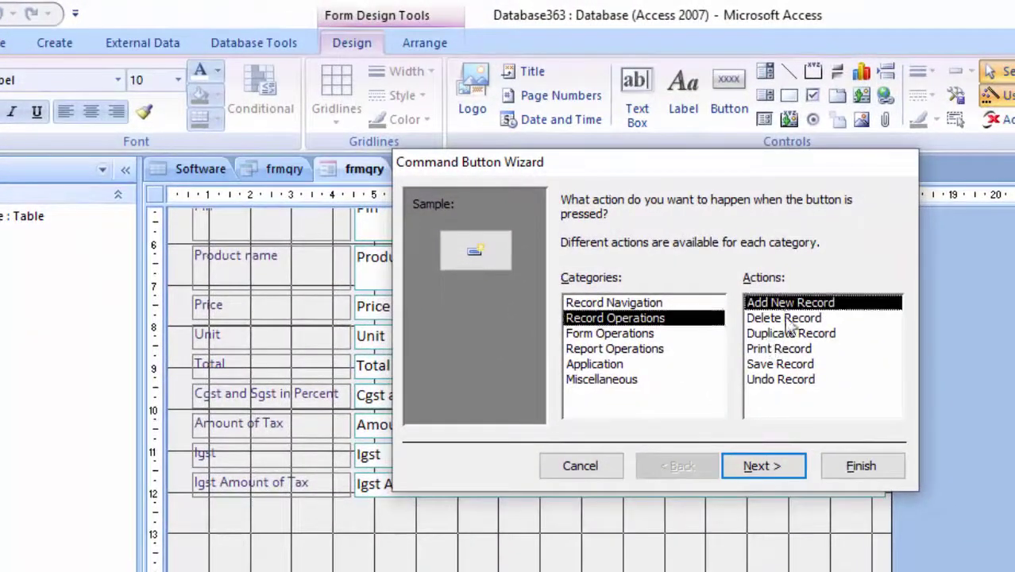
left_click(788, 321)
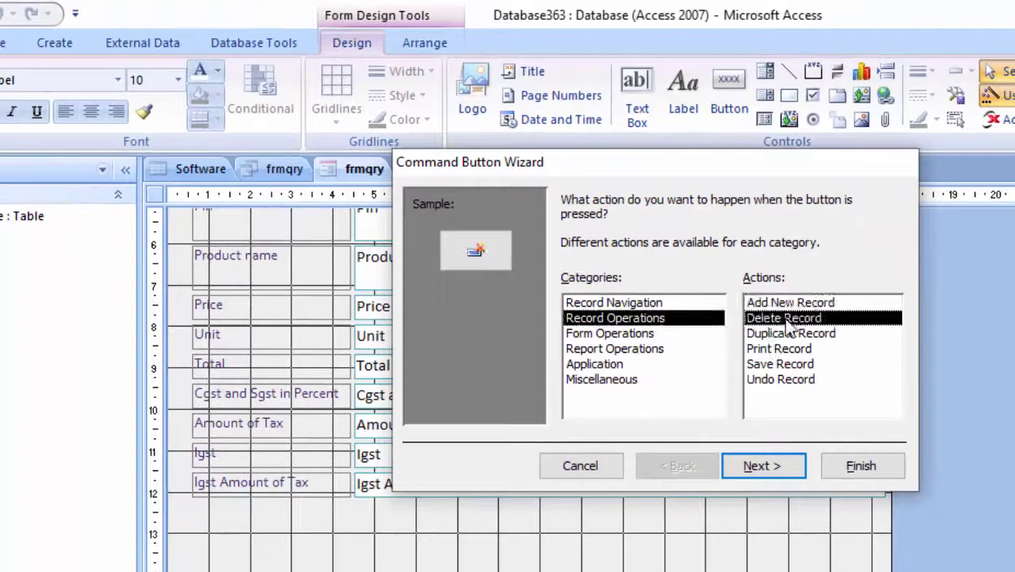
left_click(788, 469)
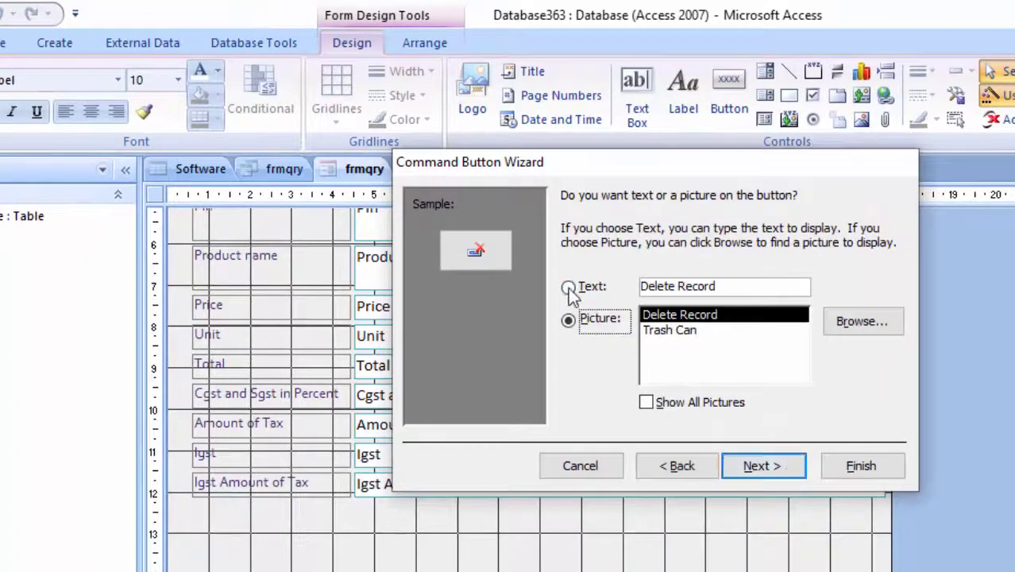
left_click(567, 288)
left_click(764, 475)
left_click(857, 467)
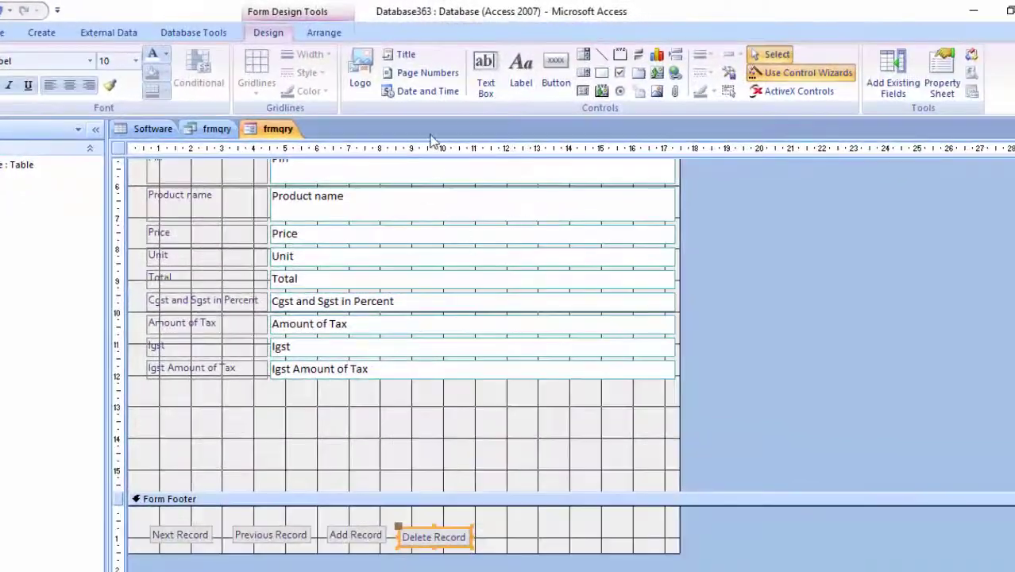
- Draw a fifth footer button set to Save Record with the text 'Save Record'
left_click(556, 78)
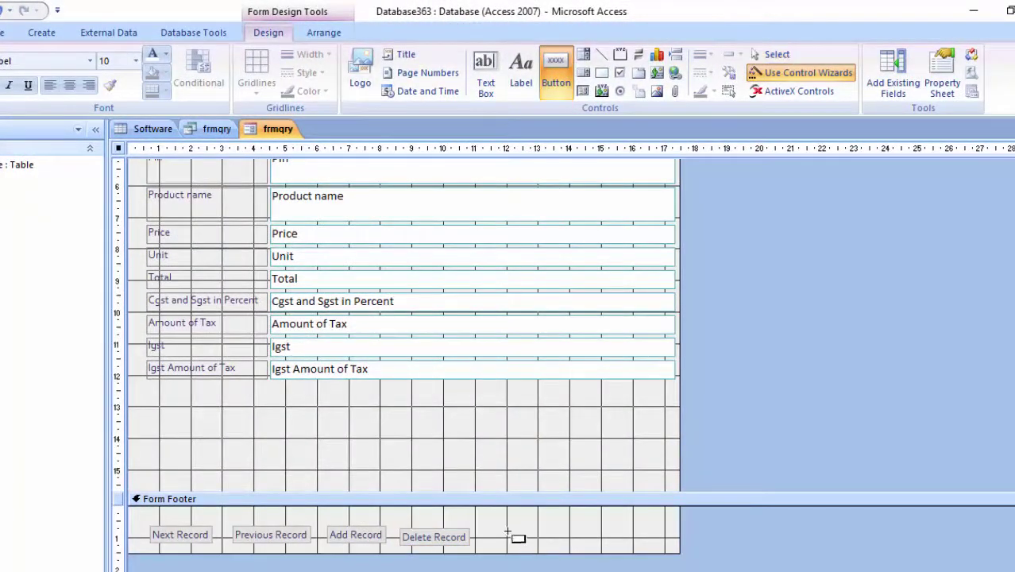
left_click_drag(497, 522, 577, 546)
left_click(627, 312)
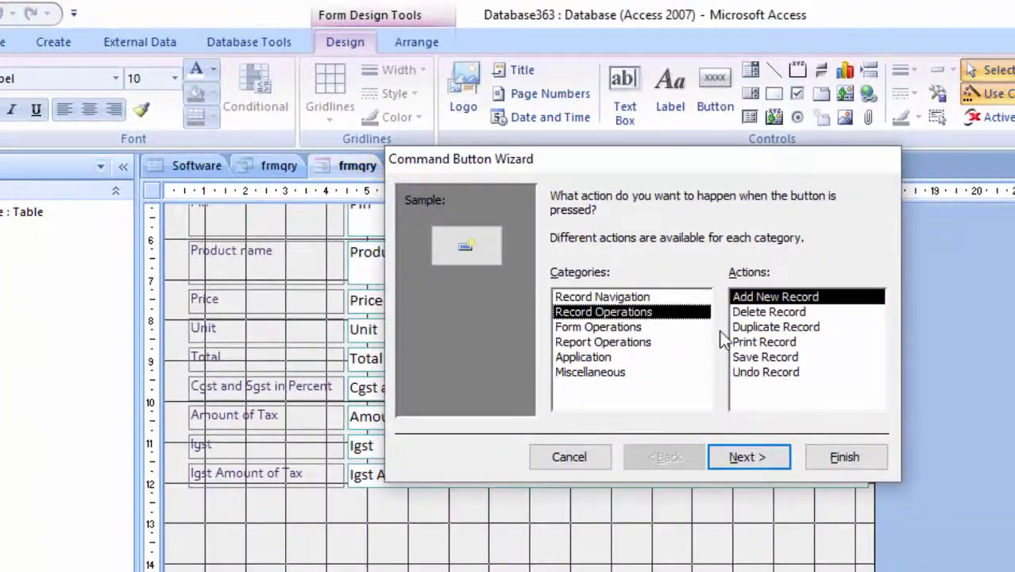
left_click(764, 358)
left_click(737, 456)
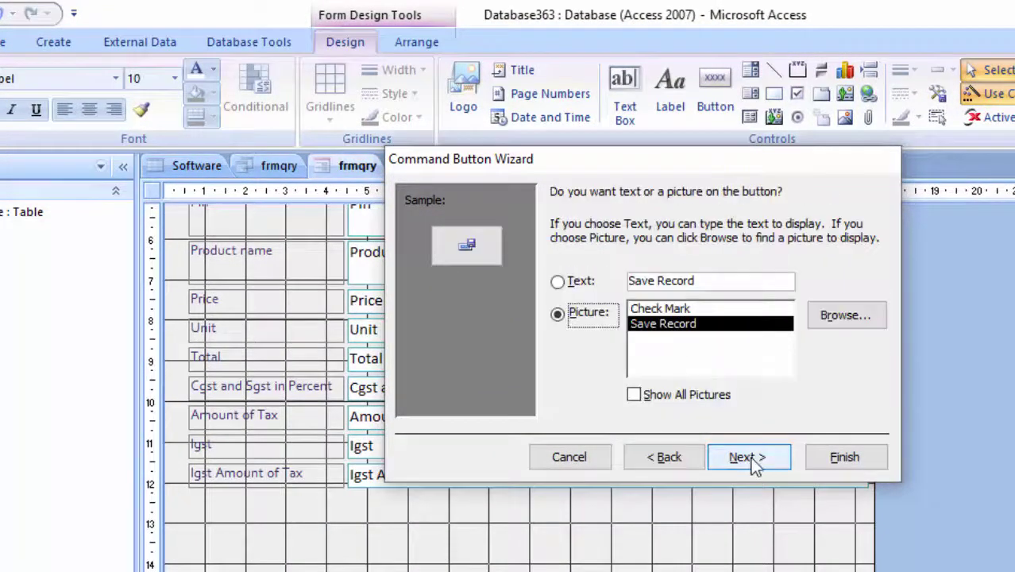
left_click(581, 281)
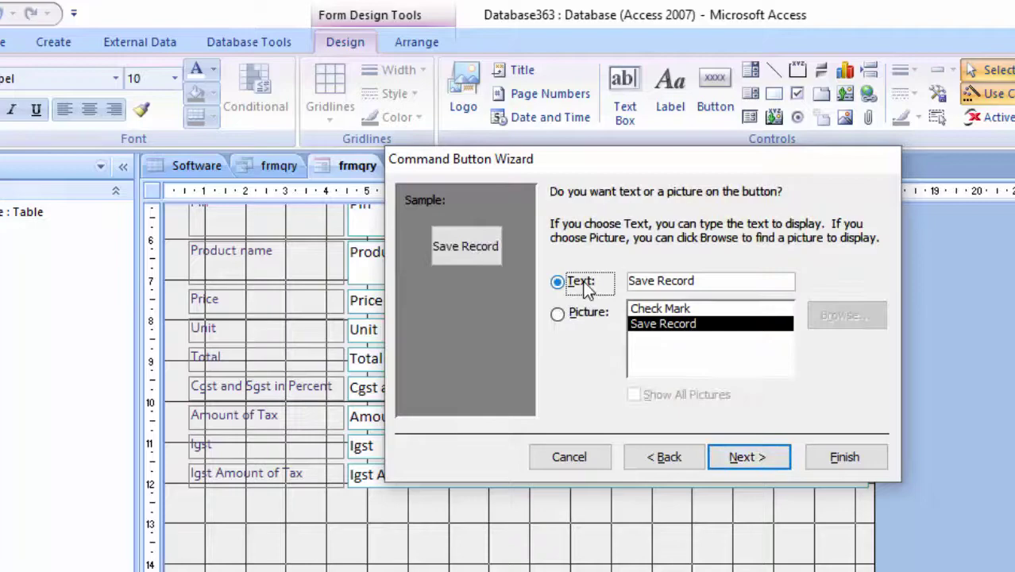
left_click(750, 458)
left_click(832, 459)
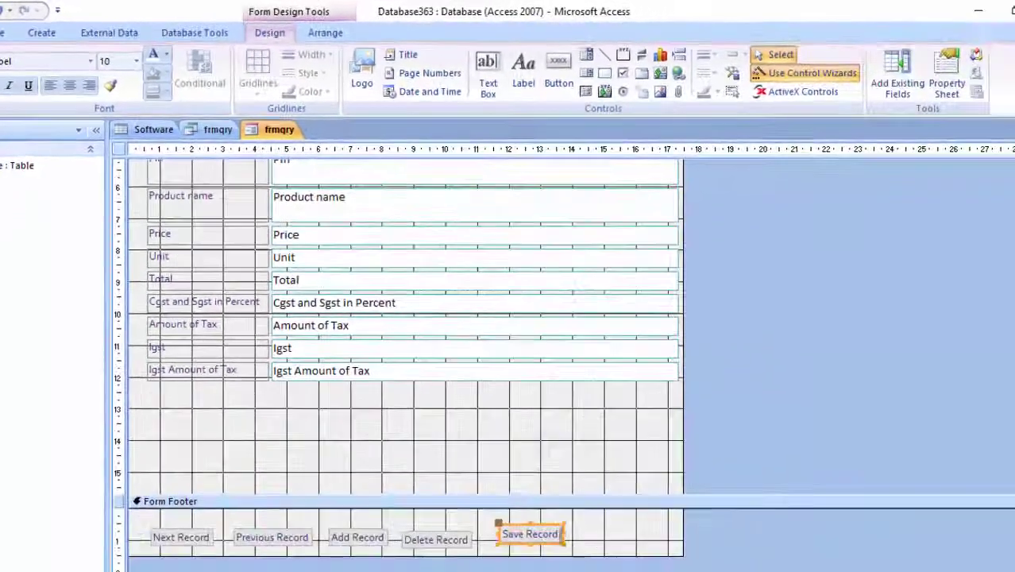
left_click(613, 553)
- Switch the frmqry form to Form View and look over its fields
scroll(499, 491, "up", 3)
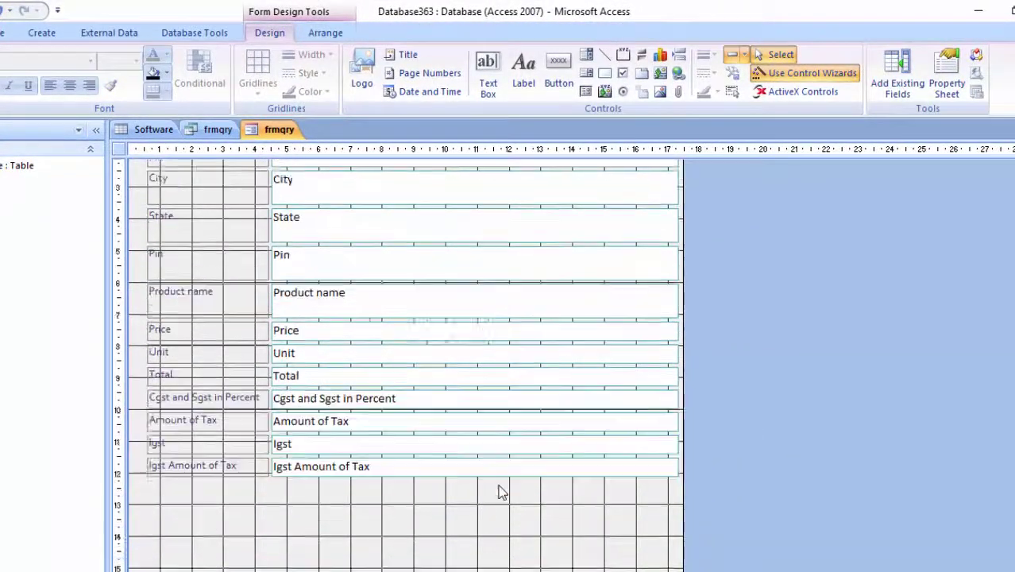
scroll(500, 492, "up", 5)
scroll(469, 477, "up", 3)
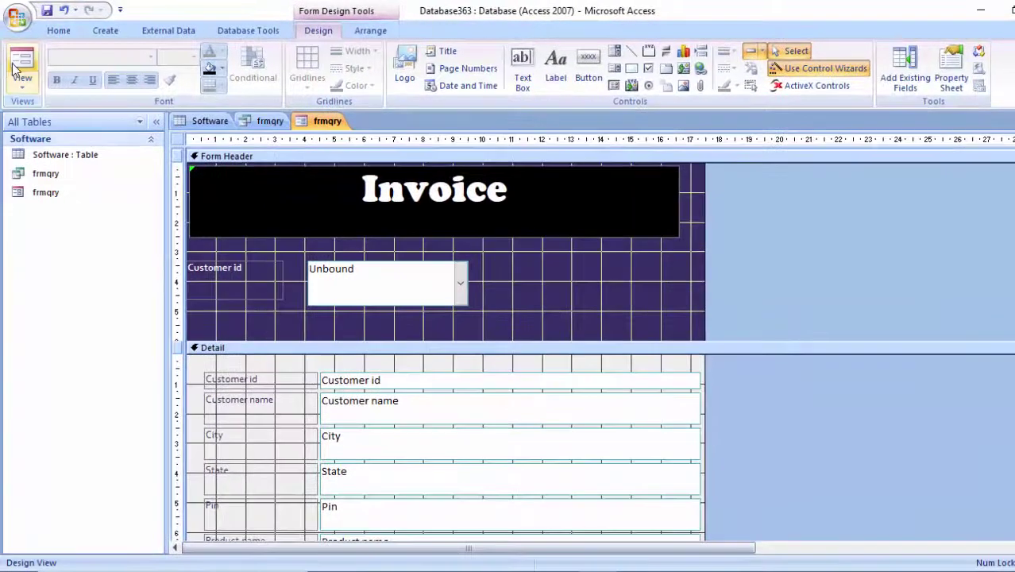
left_click(14, 68)
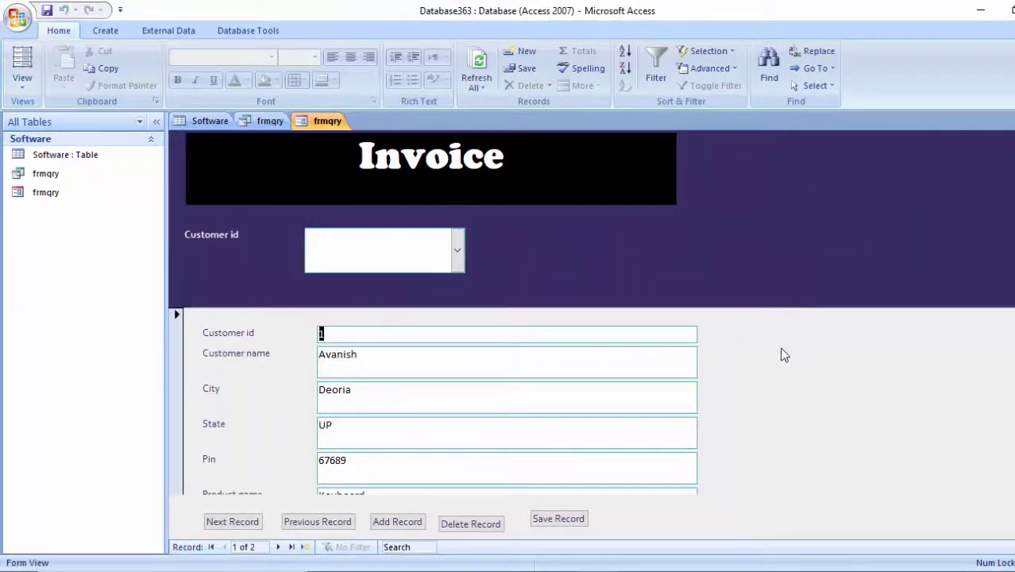
scroll(745, 356, "down", 2)
scroll(720, 297, "down", 3)
scroll(690, 410, "down", 2)
scroll(666, 471, "down", 2)
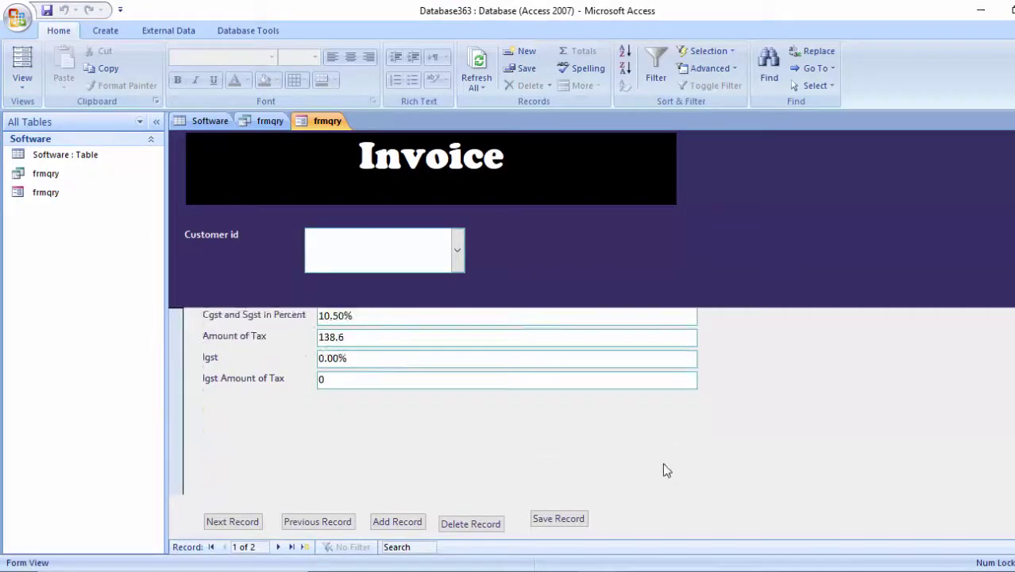
scroll(665, 464, "up", 5)
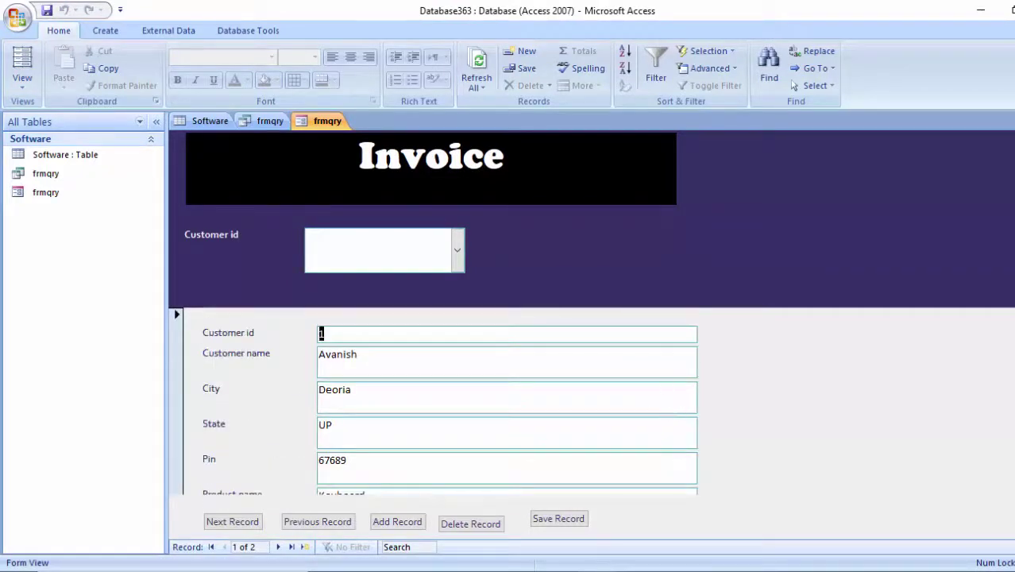
- Pick customer id 2 in the combo box to jump to that record, then pick 1 to return
left_click(458, 253)
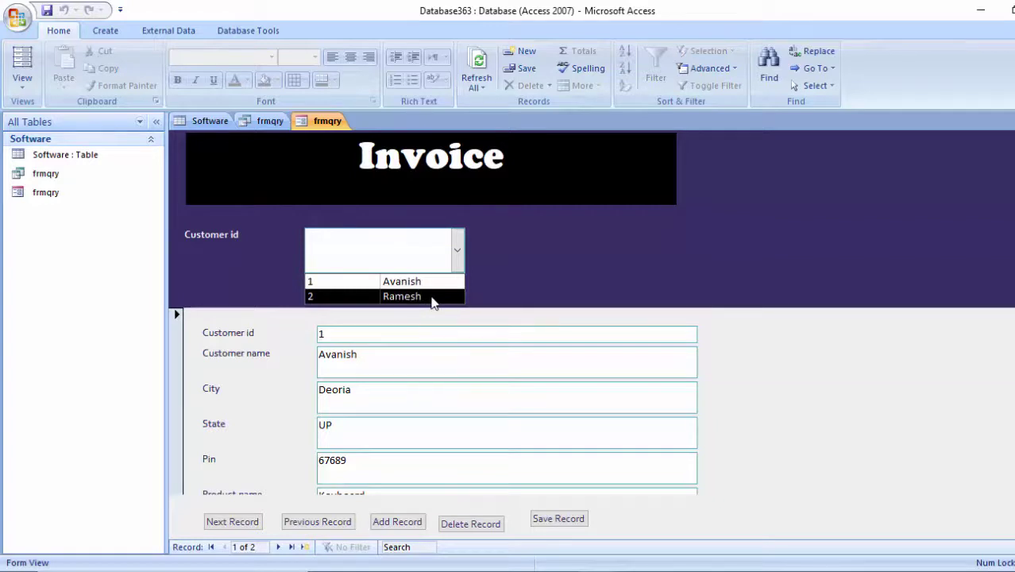
left_click(433, 298)
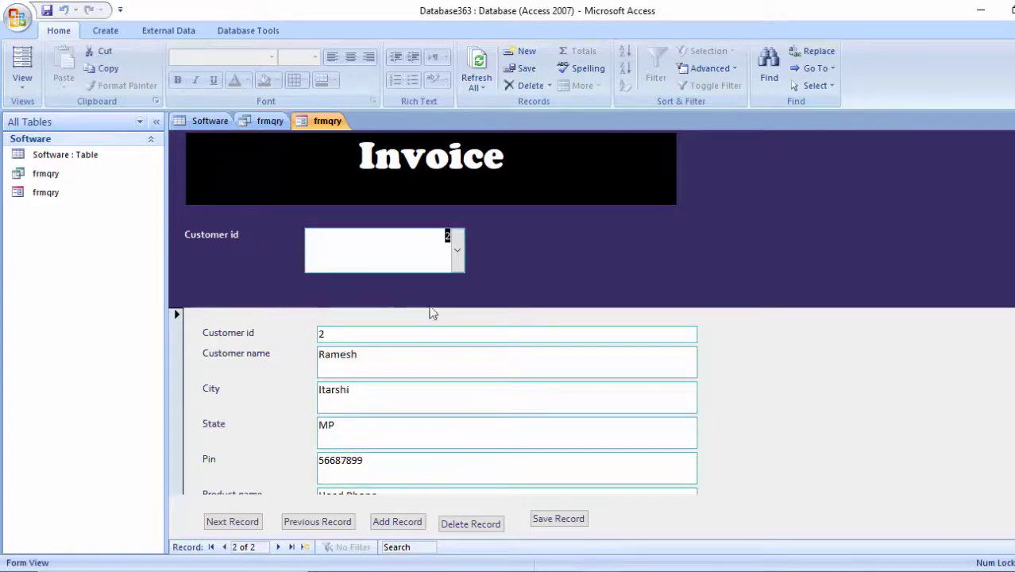
scroll(409, 408, "down", 5)
scroll(410, 426, "up", 5)
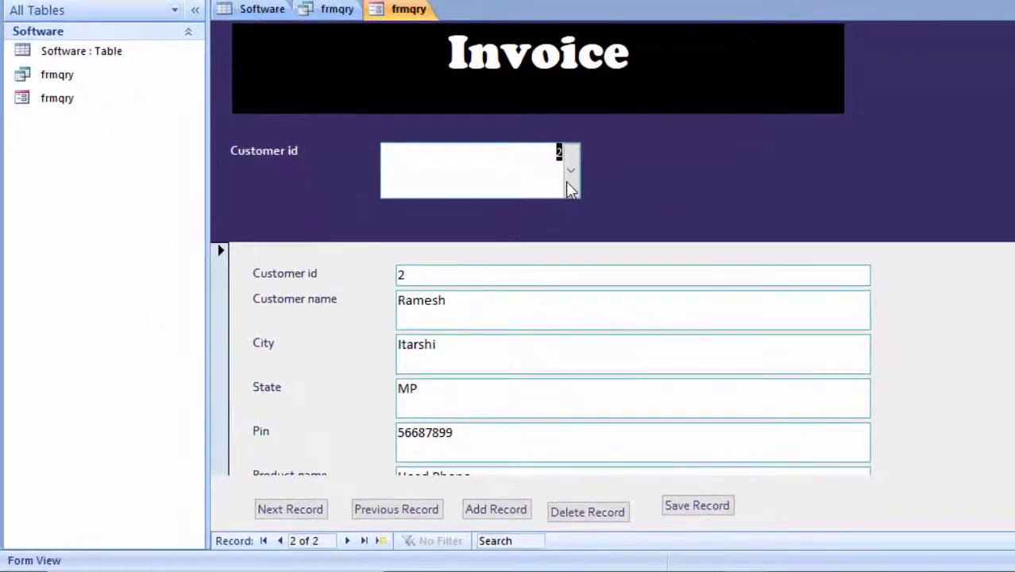
left_click(494, 230)
key("Up")
key("Return")
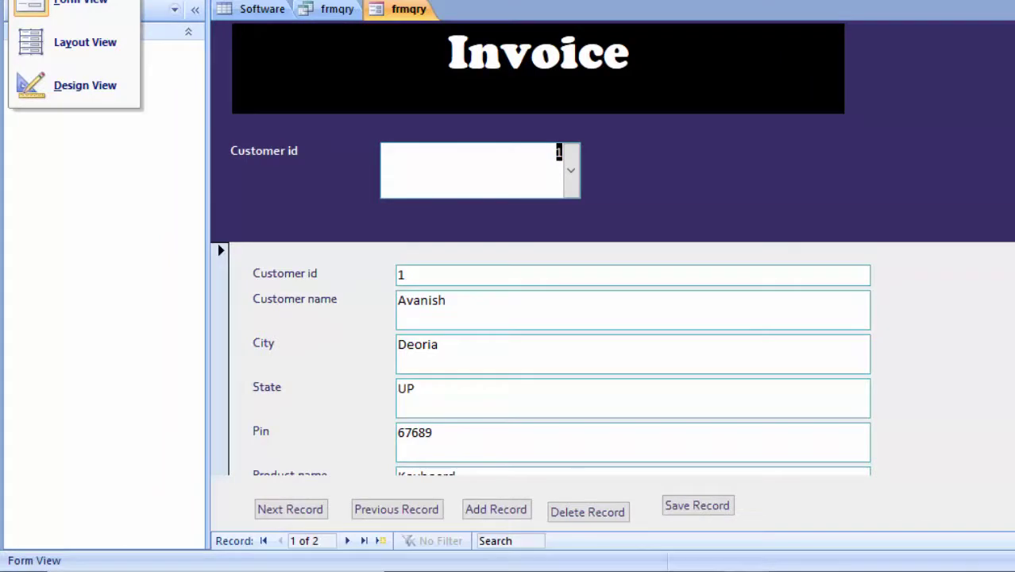
- Return to Design View, drag the Detail bar up to shorten the header, and widen the form
left_click(70, 83)
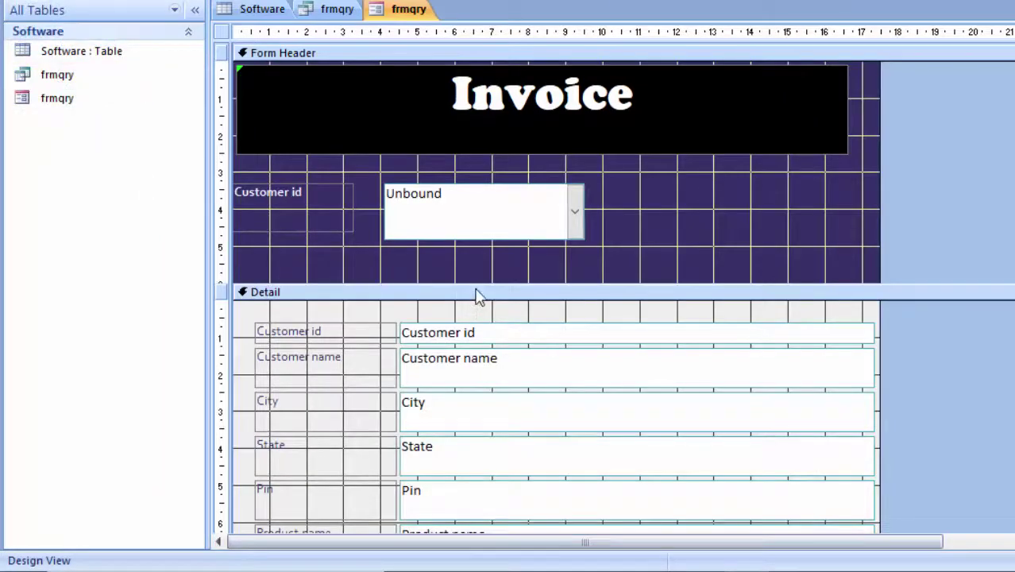
left_click_drag(478, 280, 479, 254)
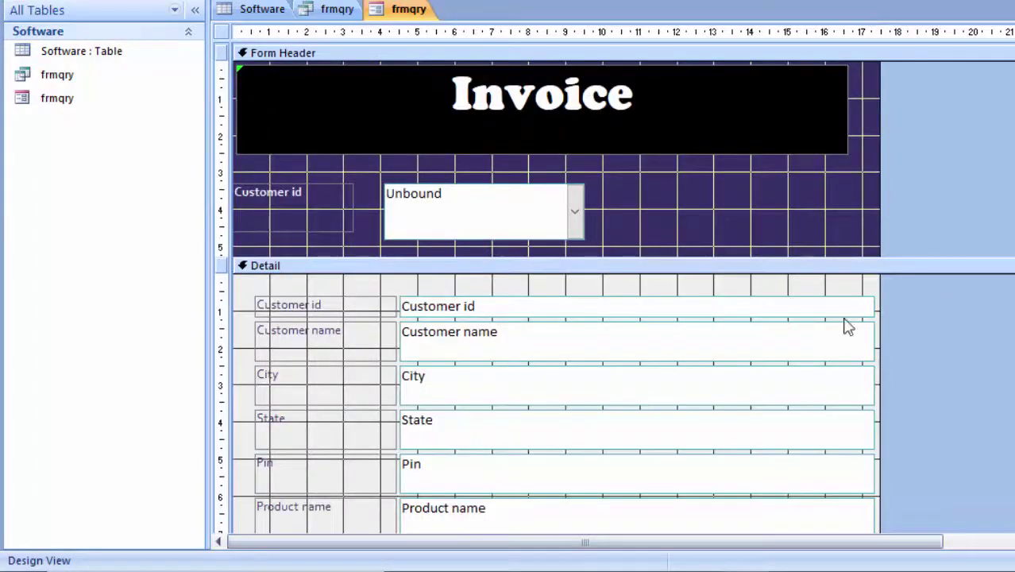
left_click_drag(880, 300, 928, 319)
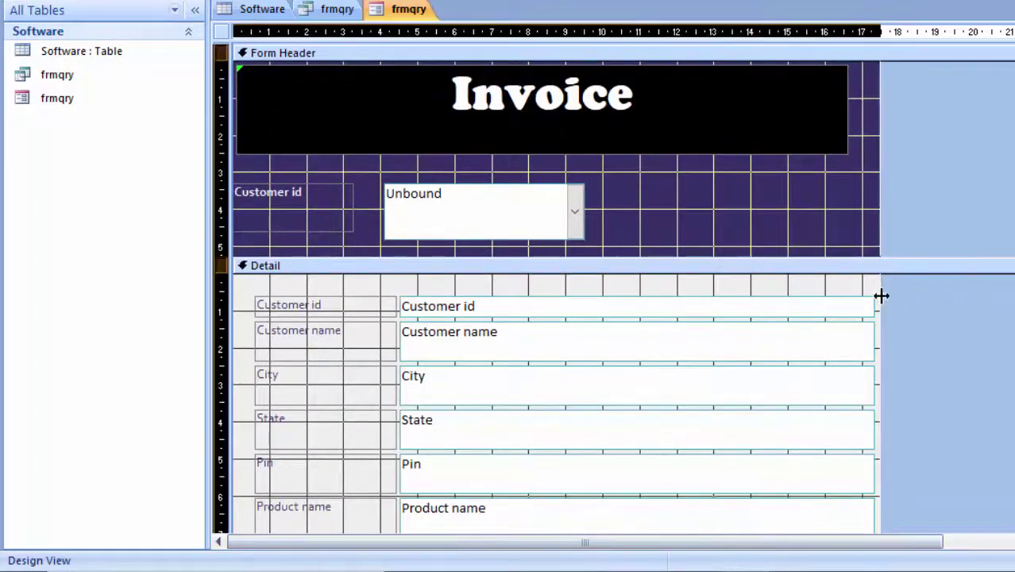
scroll(742, 369, "down", 1)
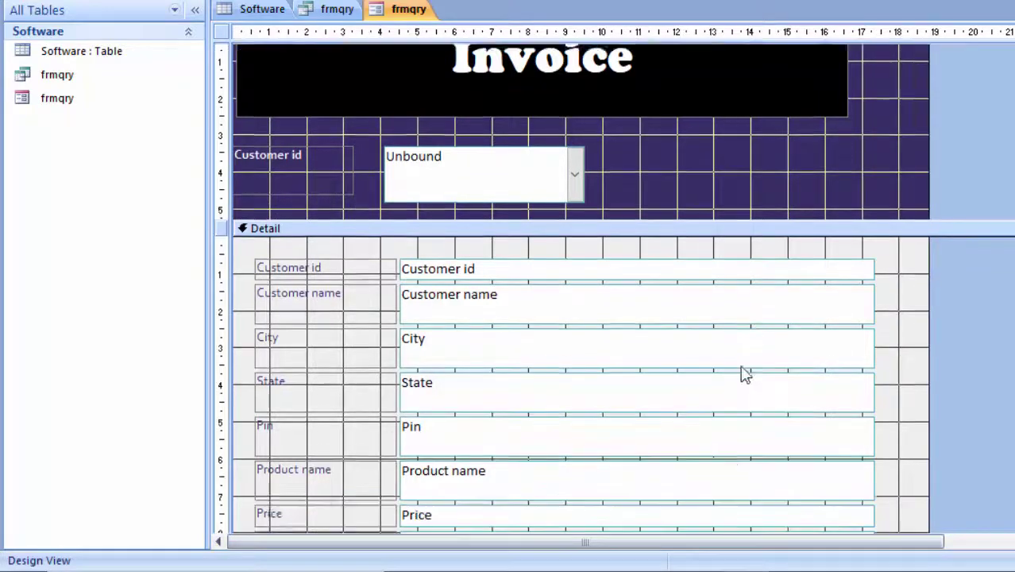
scroll(718, 397, "down", 3)
scroll(716, 393, "down", 2)
scroll(717, 397, "down", 3)
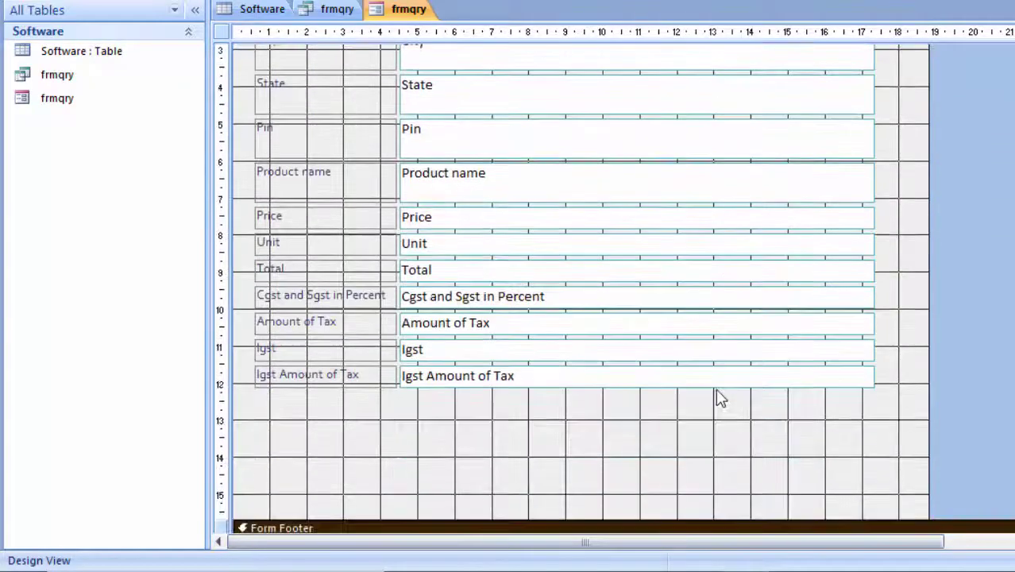
scroll(635, 502, "down", 3)
scroll(634, 508, "up", 1)
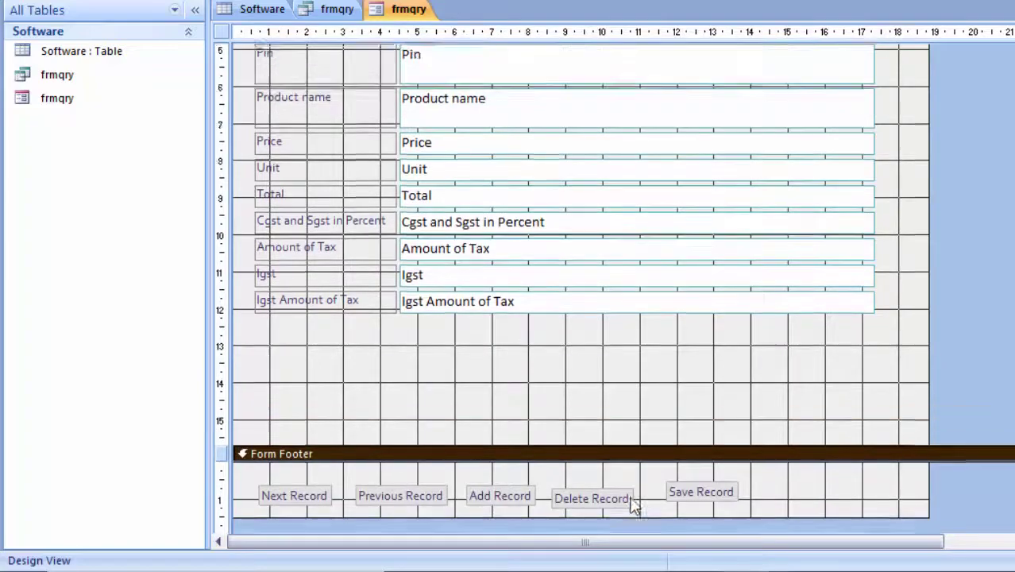
scroll(651, 488, "up", 4)
scroll(611, 480, "up", 5)
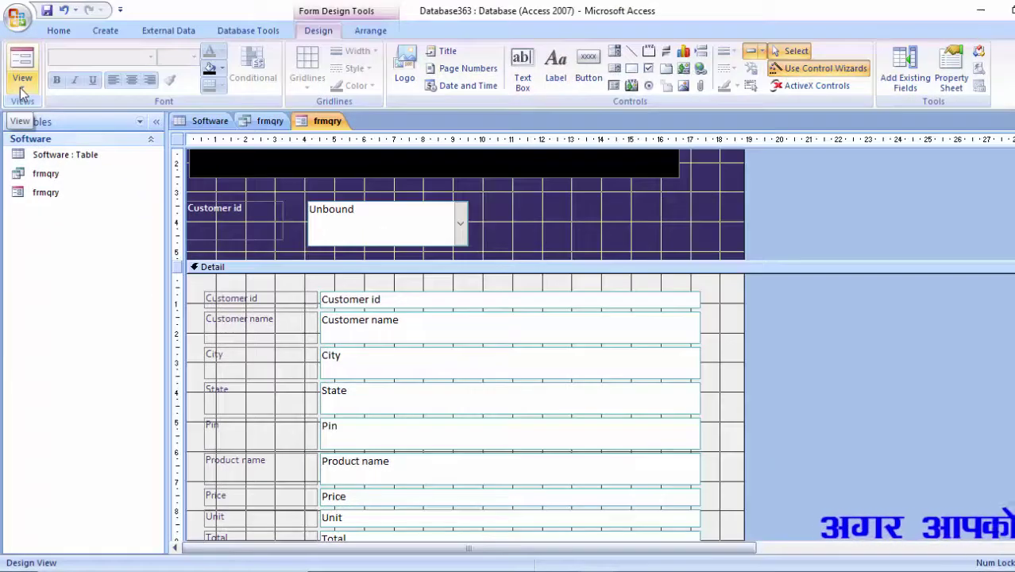
- Step through the form in Form View to record 3 of 3, then open the Software table
left_click(24, 40)
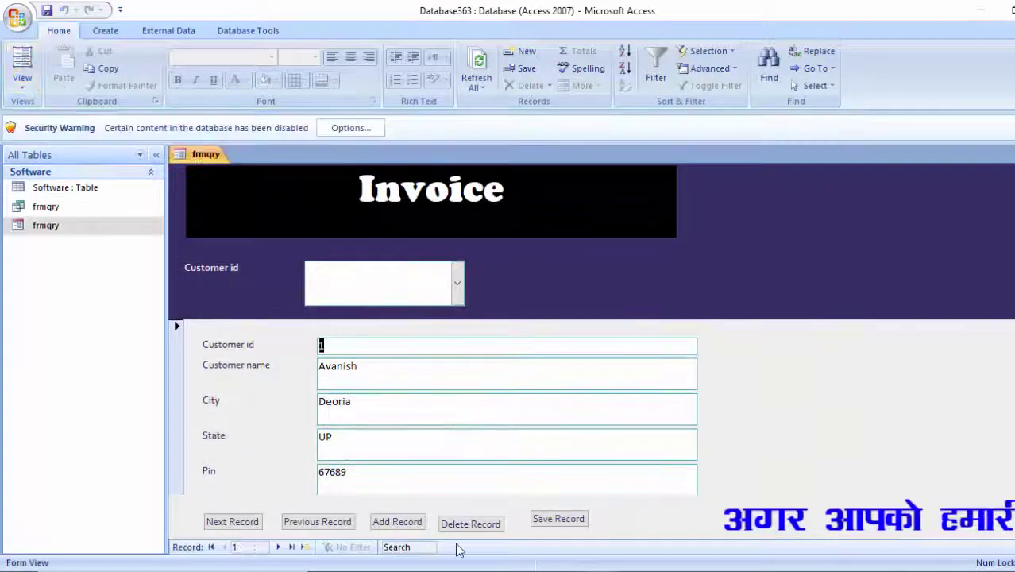
left_click(221, 523)
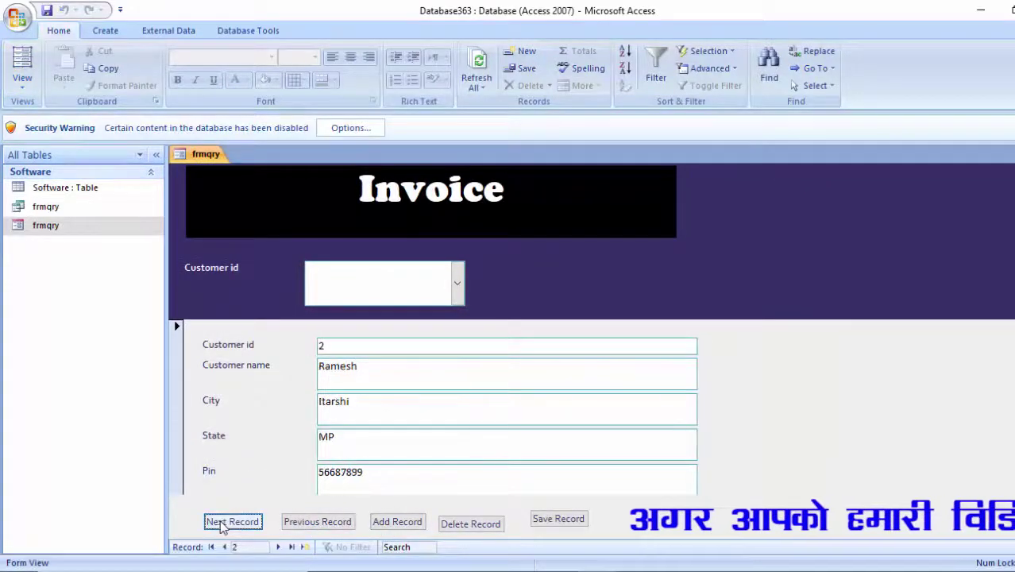
left_click(221, 523)
scroll(484, 433, "down", 3)
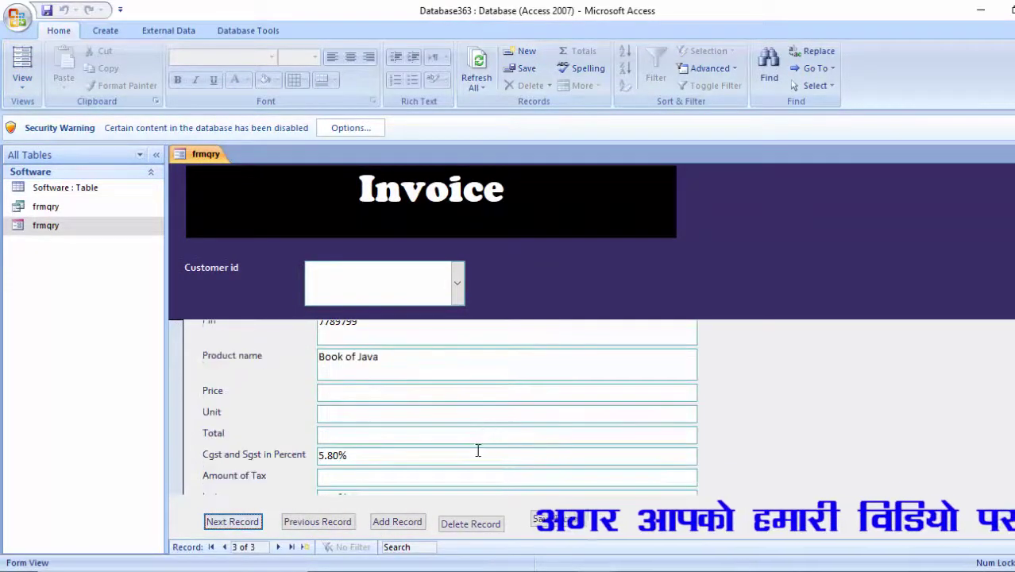
scroll(475, 451, "up", 3)
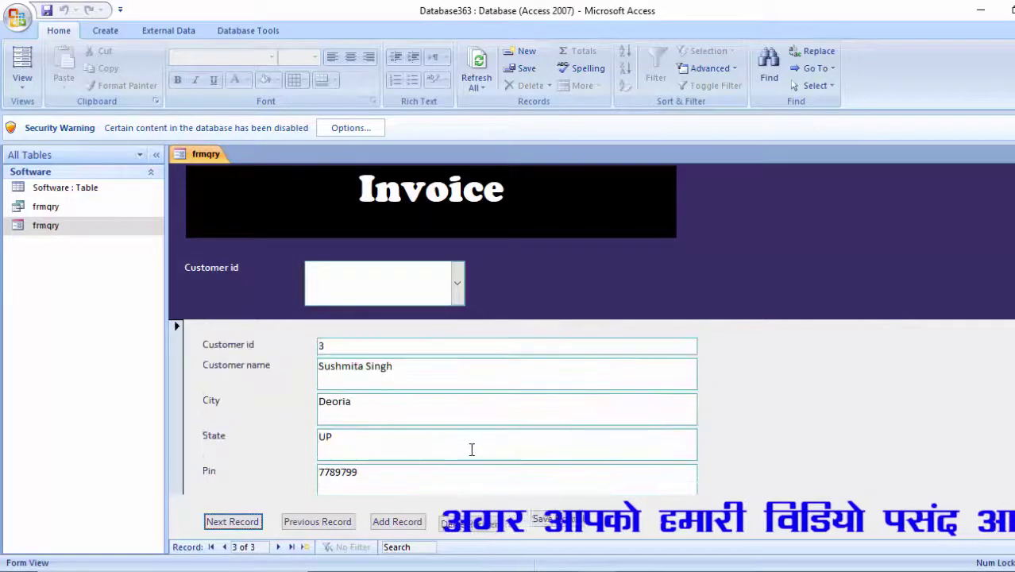
double_click(81, 193)
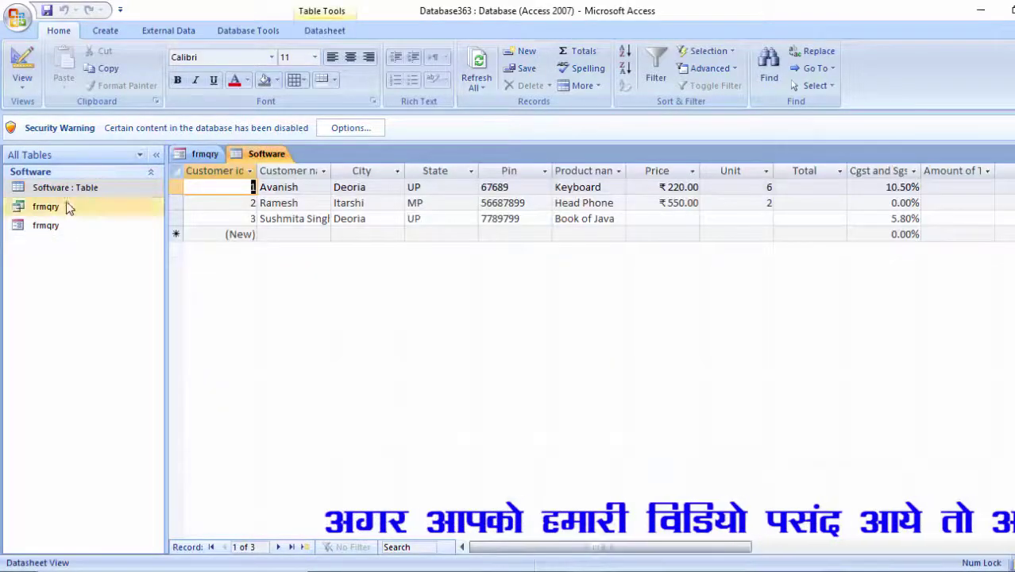
- In the frmqry query datasheet, enter Price 550 and Unit 6 for the Book of Java record
double_click(68, 206)
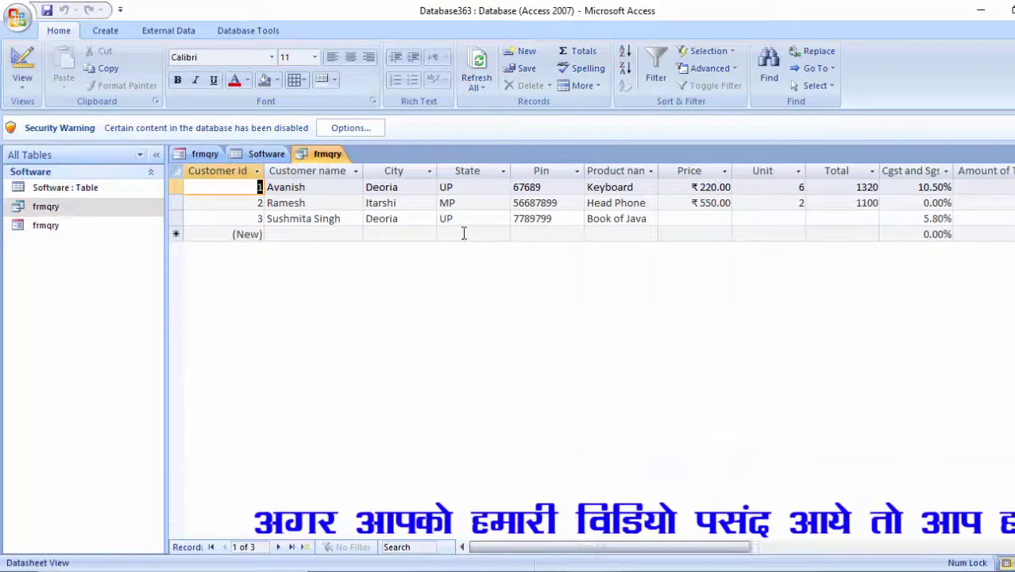
left_click(686, 217)
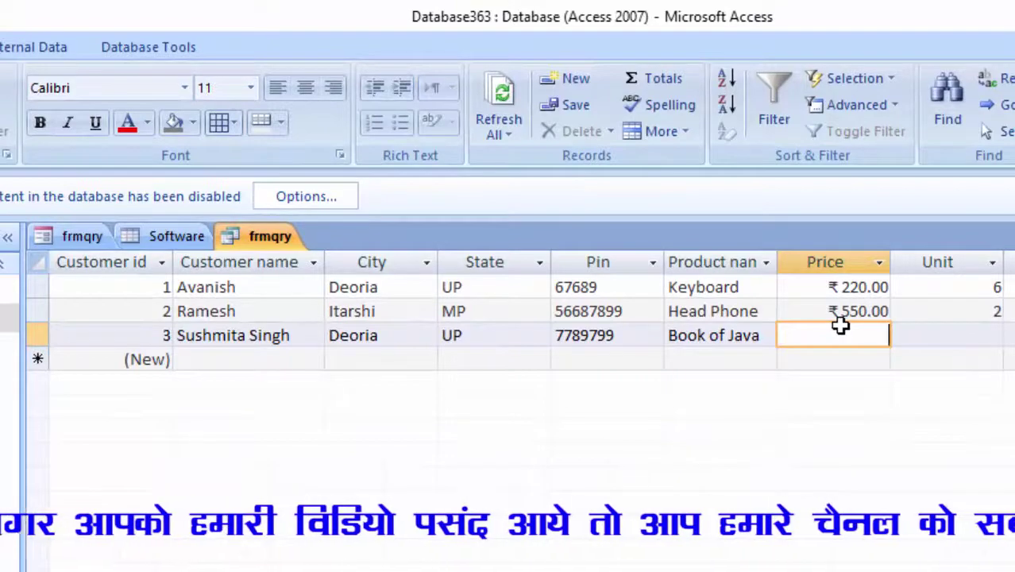
type("550")
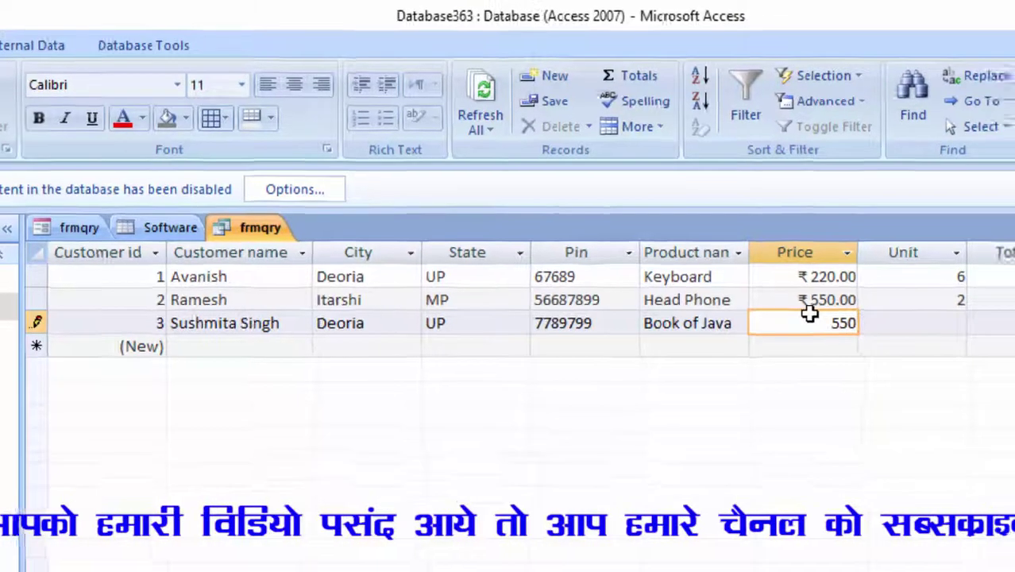
key("Tab")
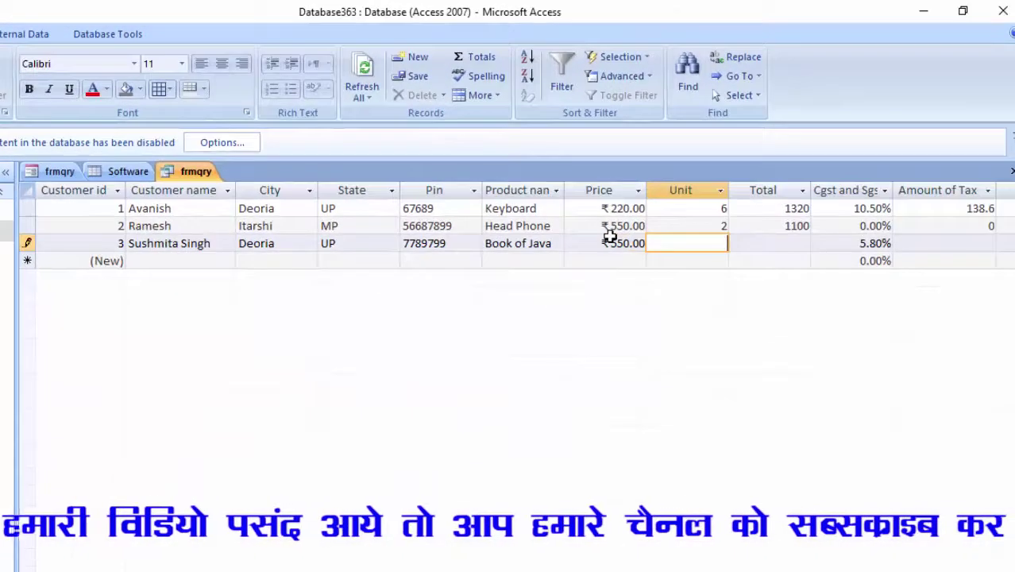
type("6")
key("Tab")
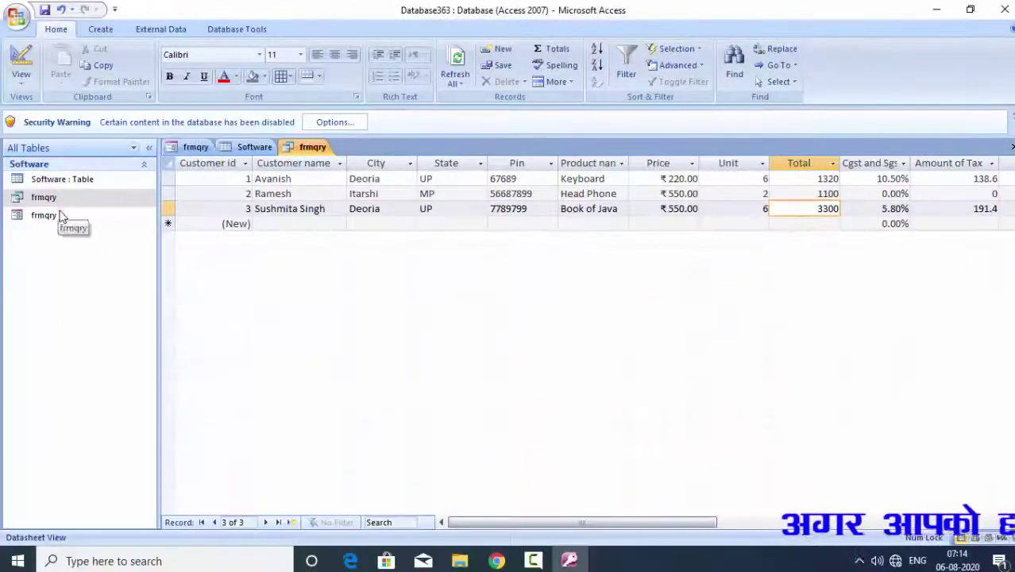
- Reopen the frmqry Invoice form, check record 3's new price, and bring up the Office button menu
double_click(44, 216)
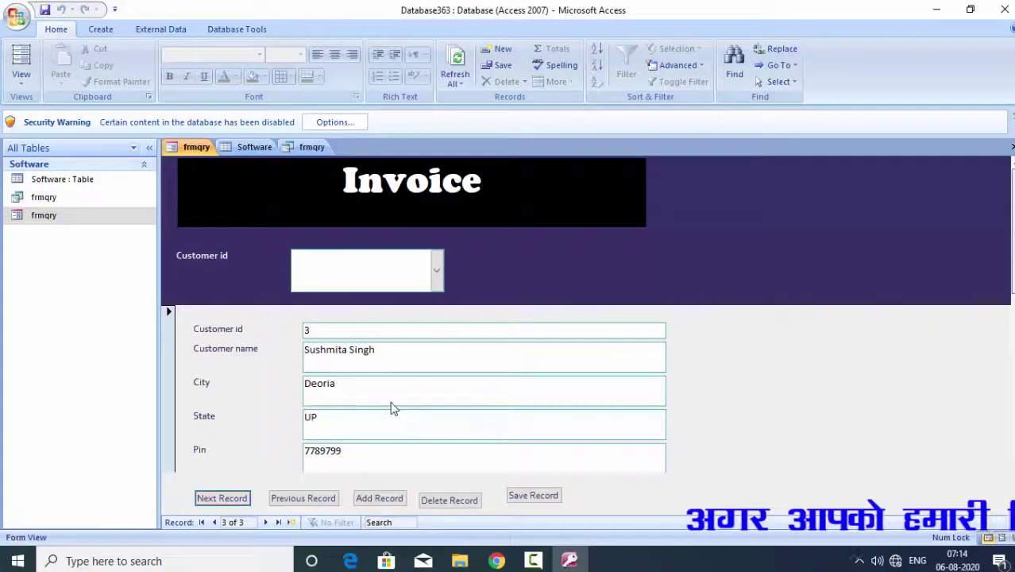
scroll(393, 407, "down", 5)
scroll(396, 408, "down", 2)
scroll(400, 405, "up", 6)
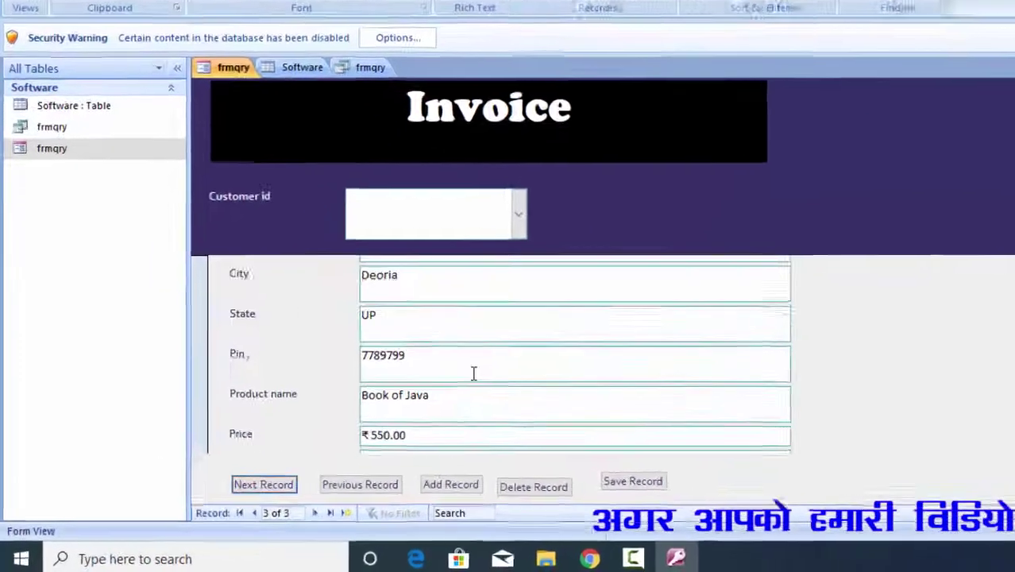
scroll(473, 373, "up", 2)
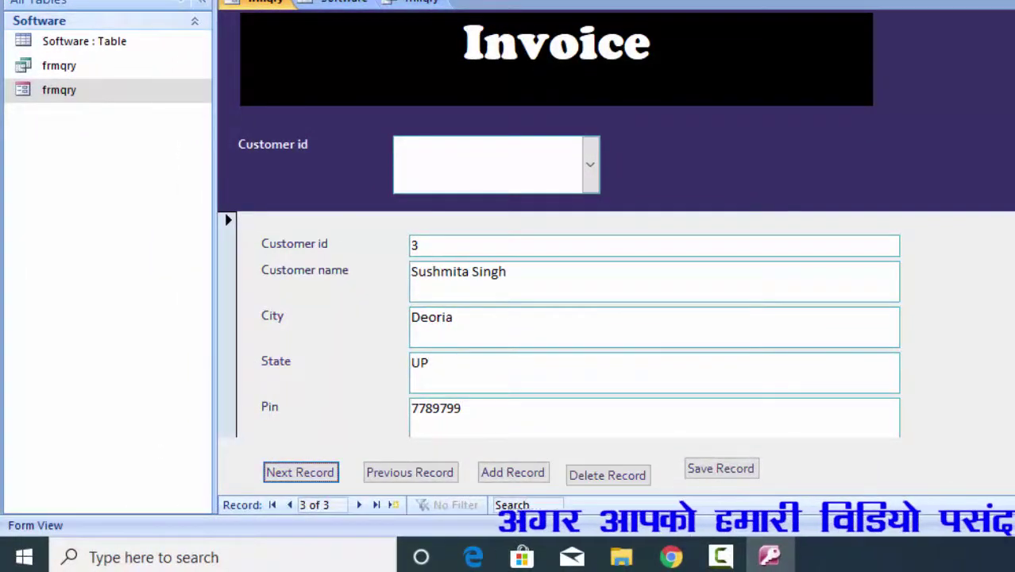
left_click(16, 14)
- Show the Invoice form in Print Preview and zoom in on the first record
mouse_move(56, 180)
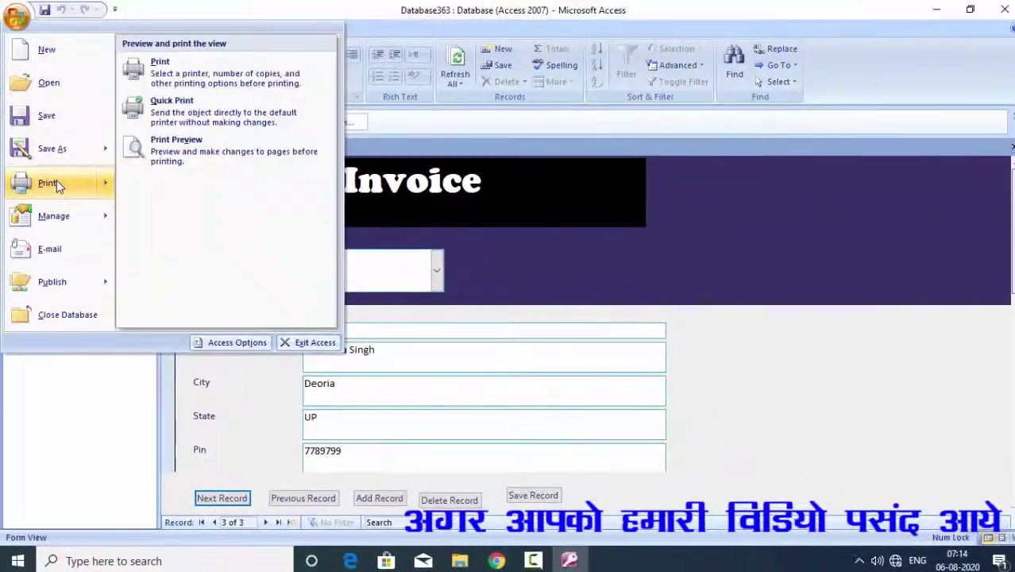
left_click(176, 144)
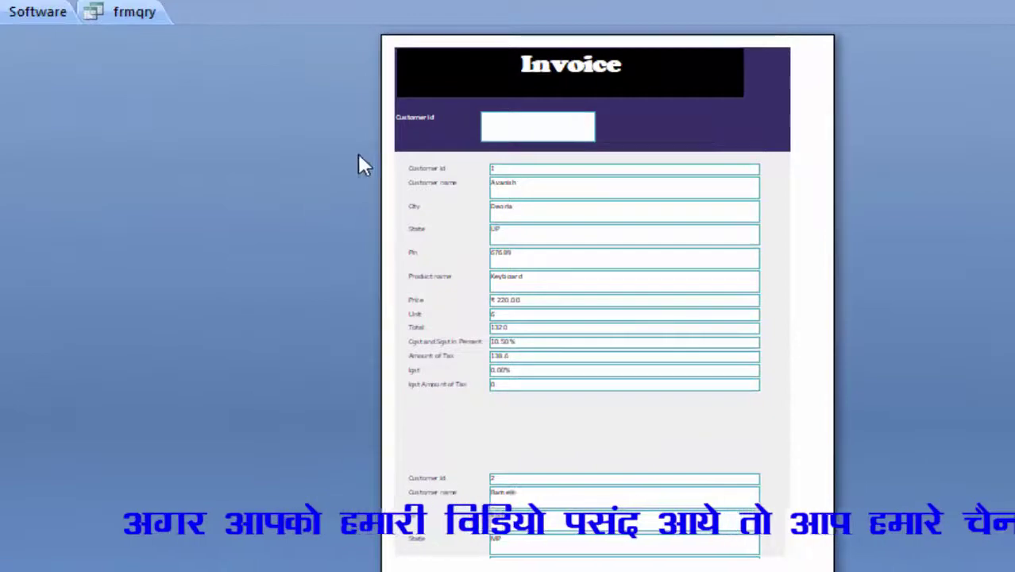
left_click(724, 212)
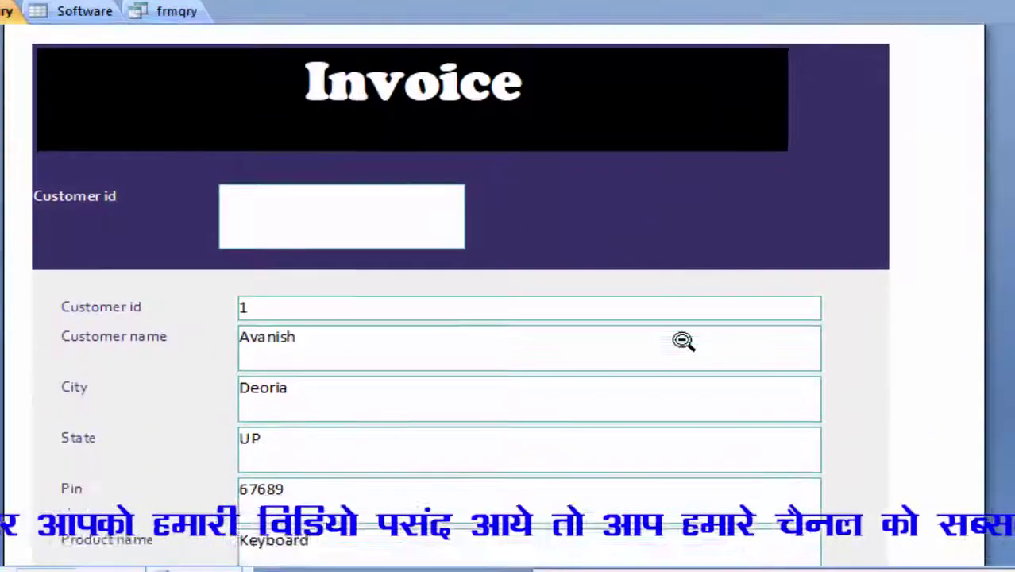
scroll(683, 342, "down", 3)
scroll(673, 345, "down", 5)
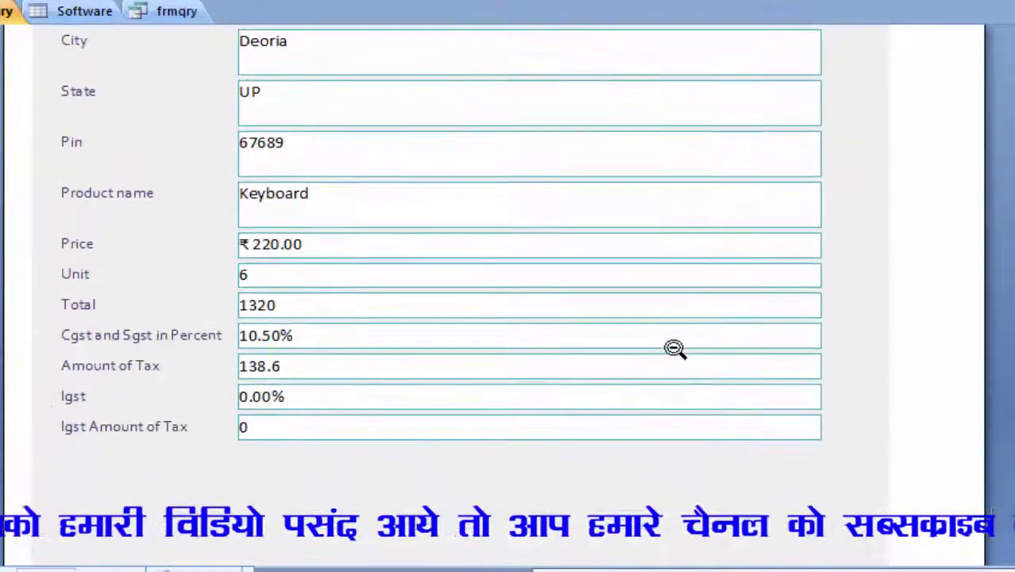
scroll(673, 346, "up", 10)
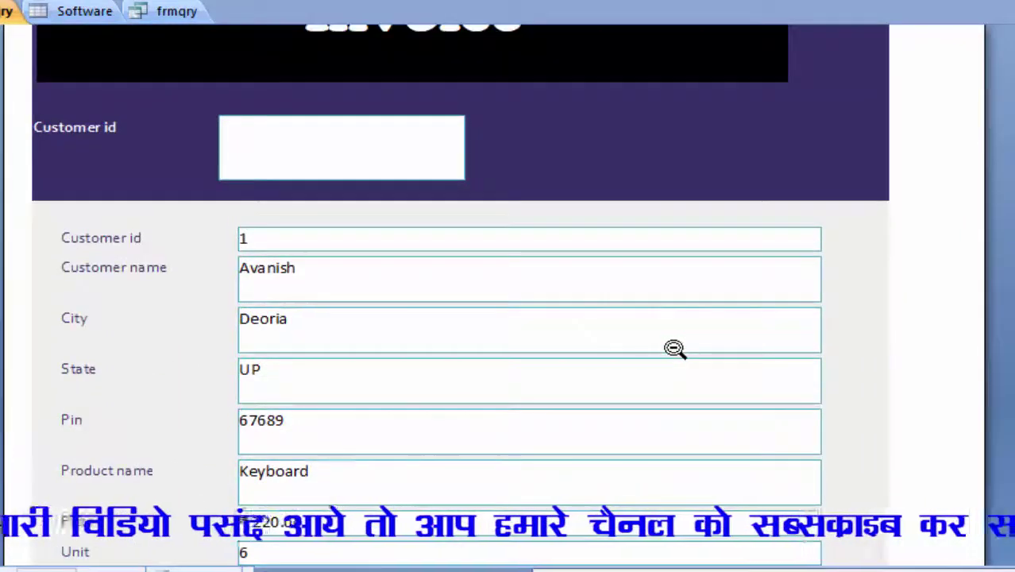
scroll(673, 347, "up", 3)
- Scroll through the previewed invoices for customer 1 and customer 2
scroll(673, 348, "down", 3)
scroll(673, 348, "down", 3)
scroll(673, 348, "down", 3)
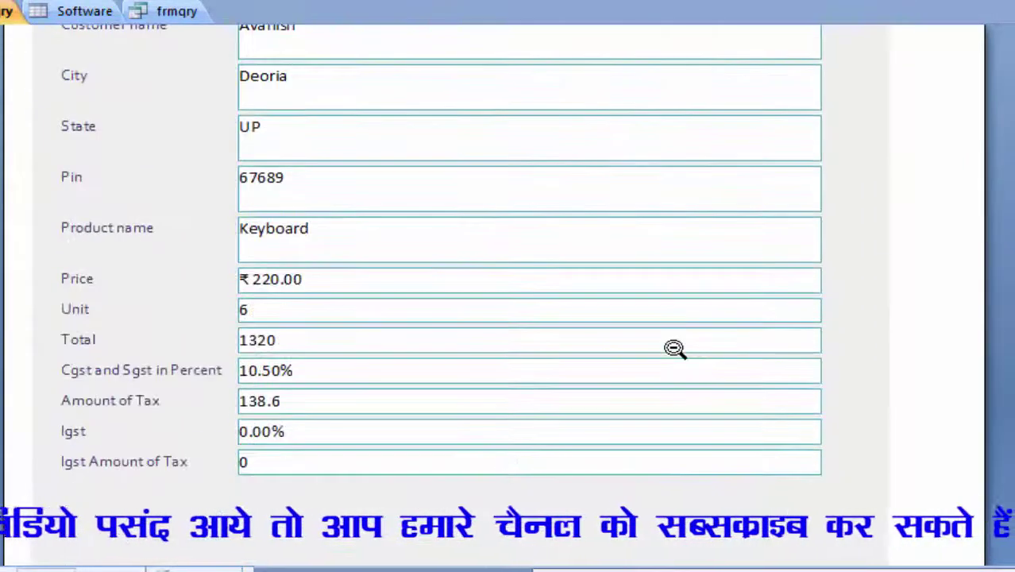
scroll(630, 274, "down", 2)
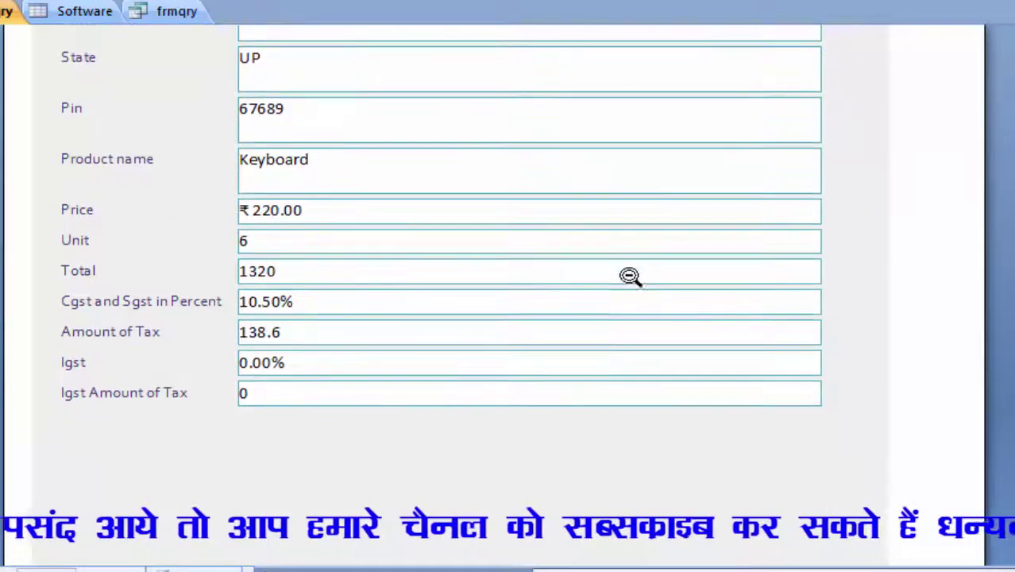
scroll(620, 278, "down", 2)
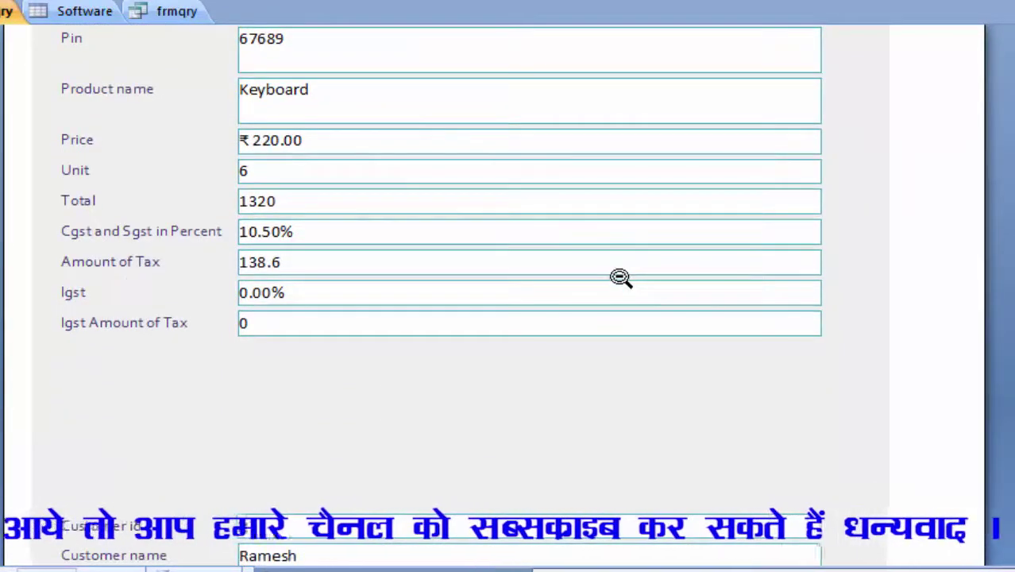
scroll(617, 275, "down", 2)
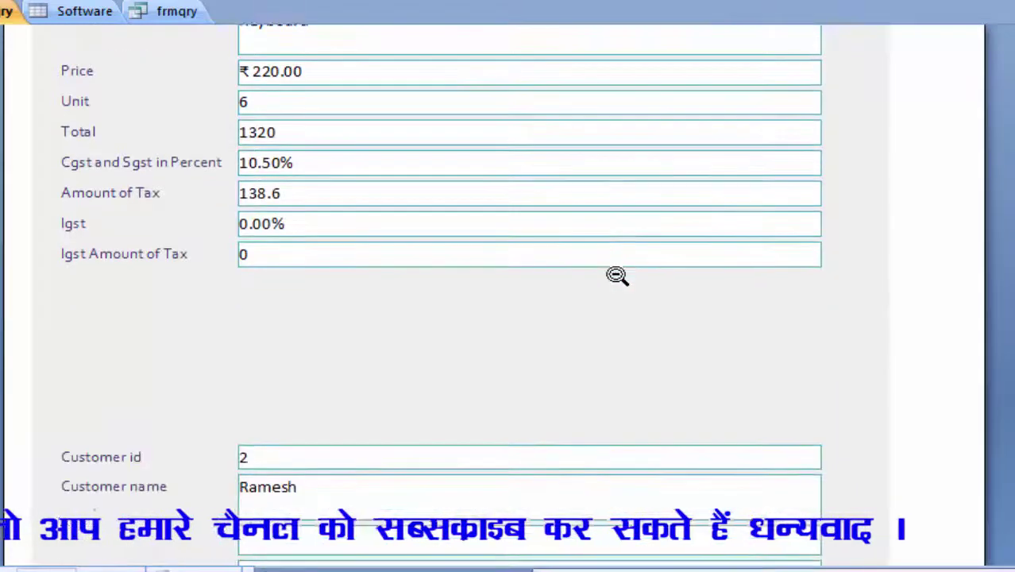
scroll(617, 276, "down", 1)
scroll(617, 275, "down", 1)
scroll(616, 275, "down", 3)
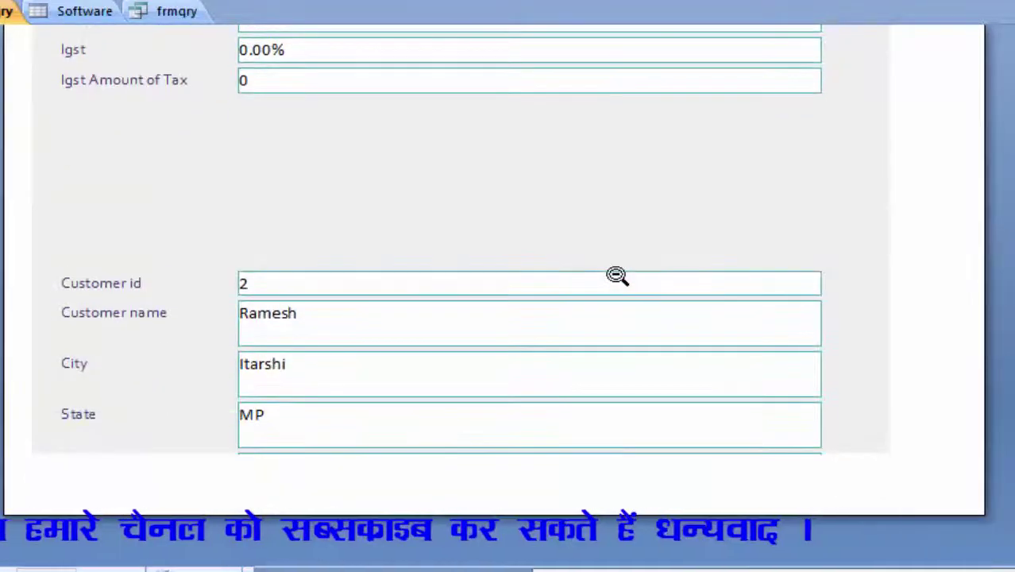
scroll(617, 276, "up", 3)
scroll(618, 275, "up", 3)
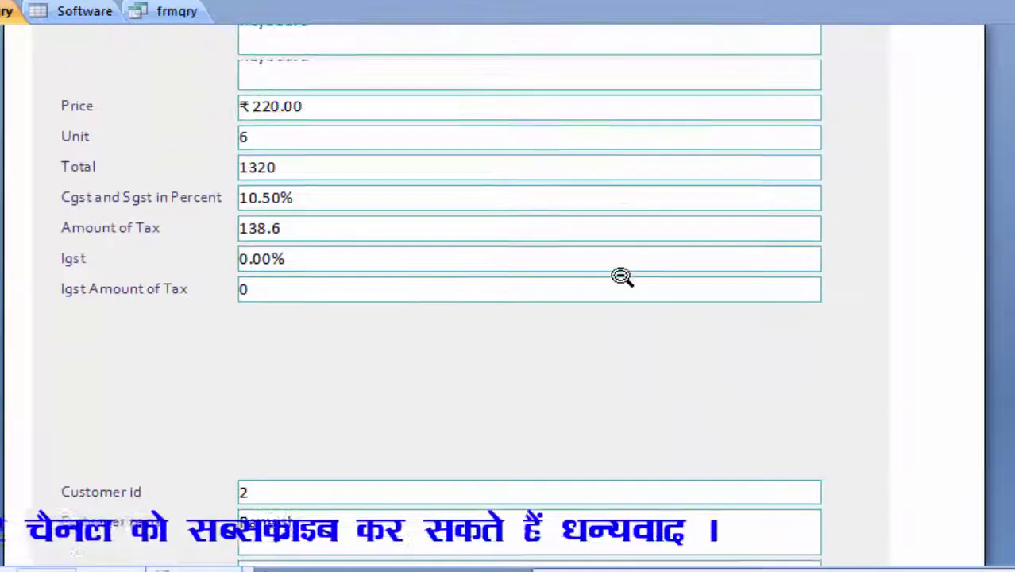
scroll(619, 275, "up", 2)
scroll(621, 276, "up", 2)
scroll(620, 275, "up", 1)
scroll(621, 276, "up", 4)
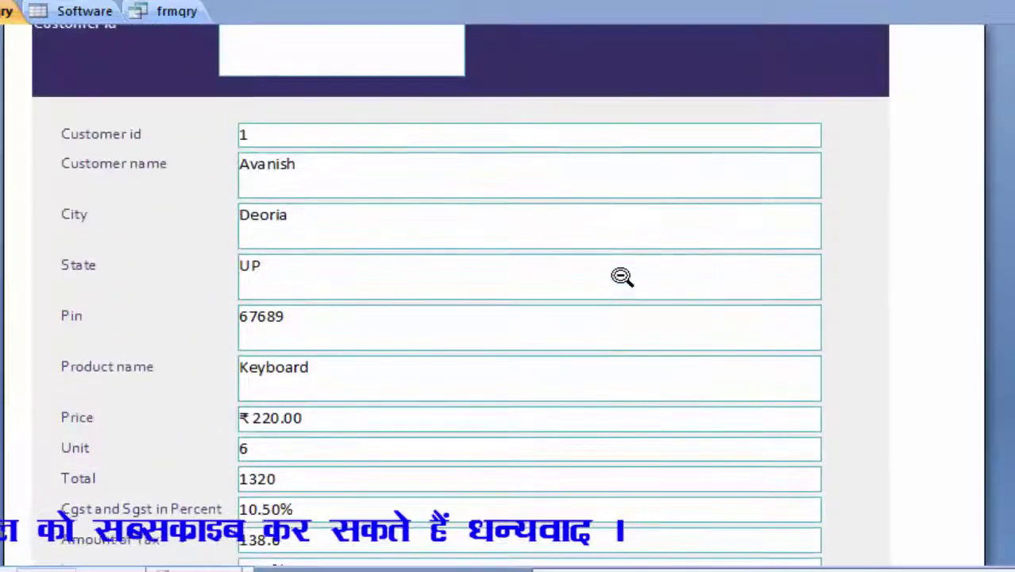
scroll(622, 275, "up", 3)
scroll(623, 276, "up", 1)
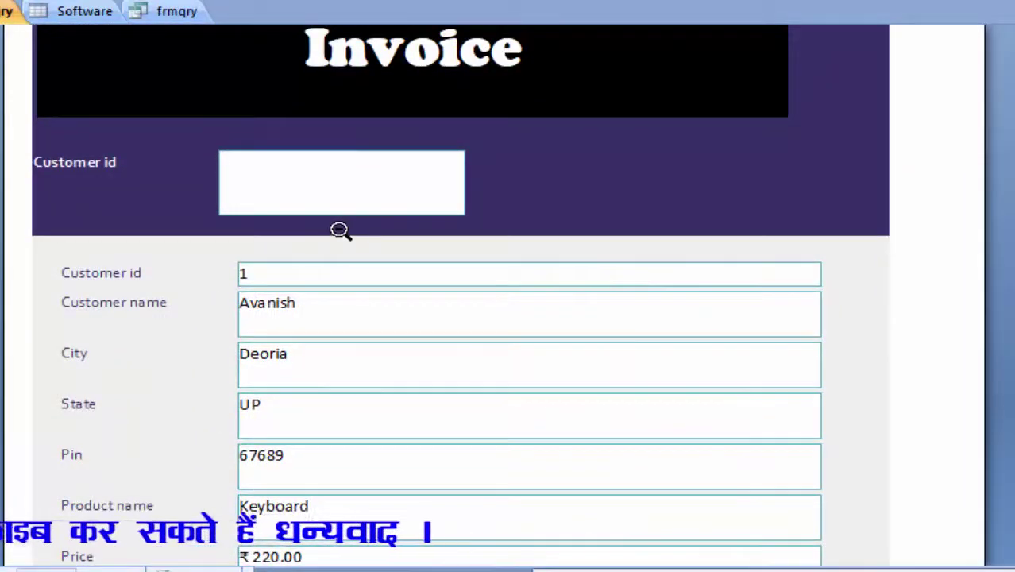